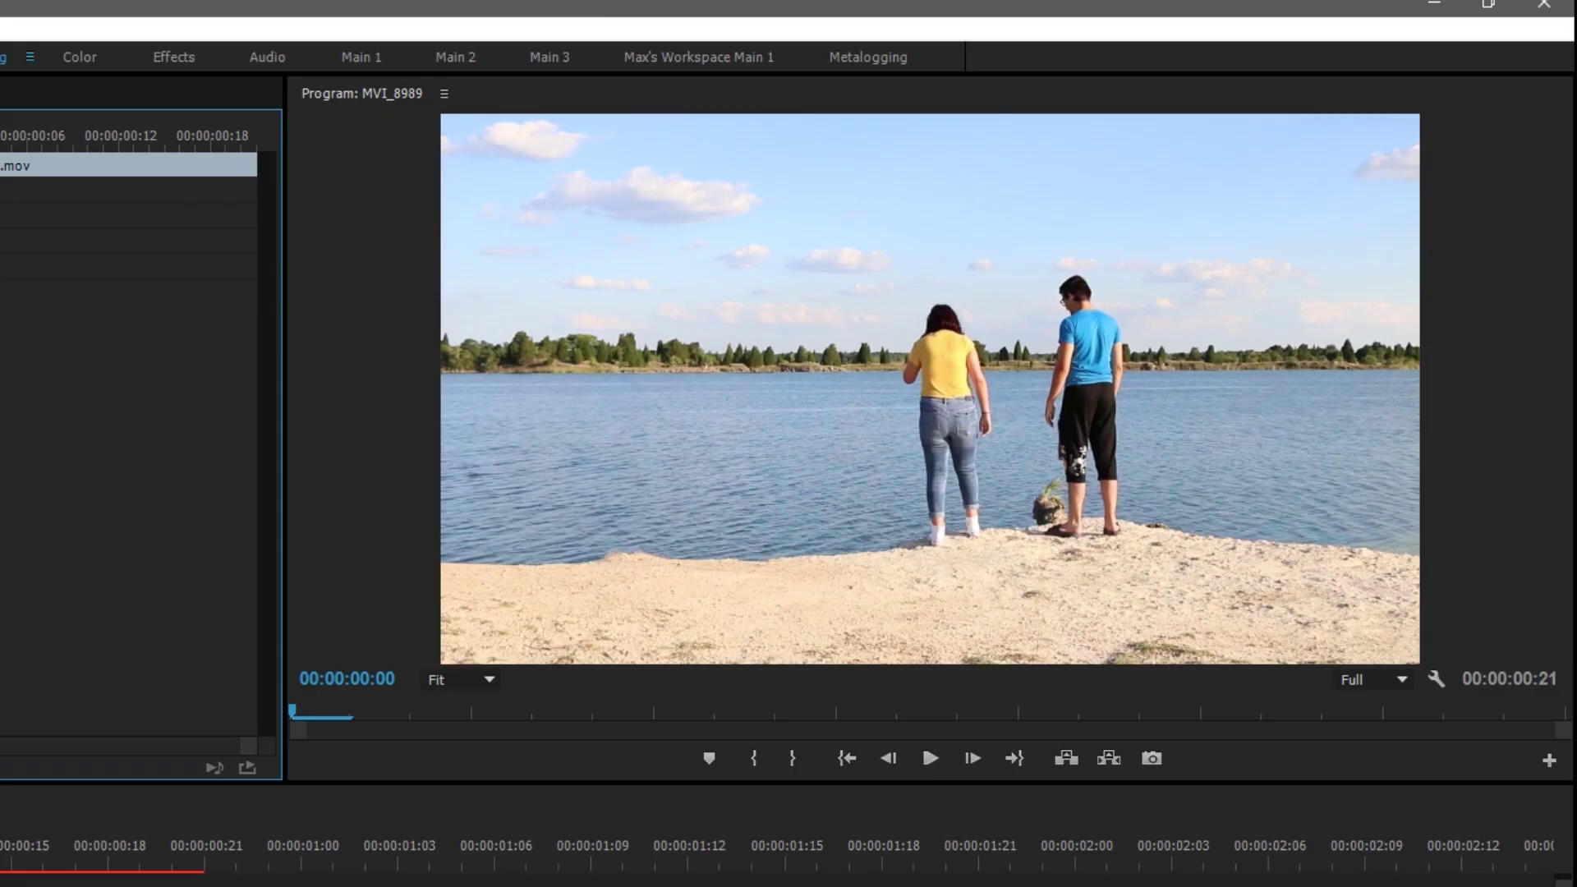
Delete the old Crop effect from the top clip, comparing V2 on and off against the background plate.
click(28, 189)
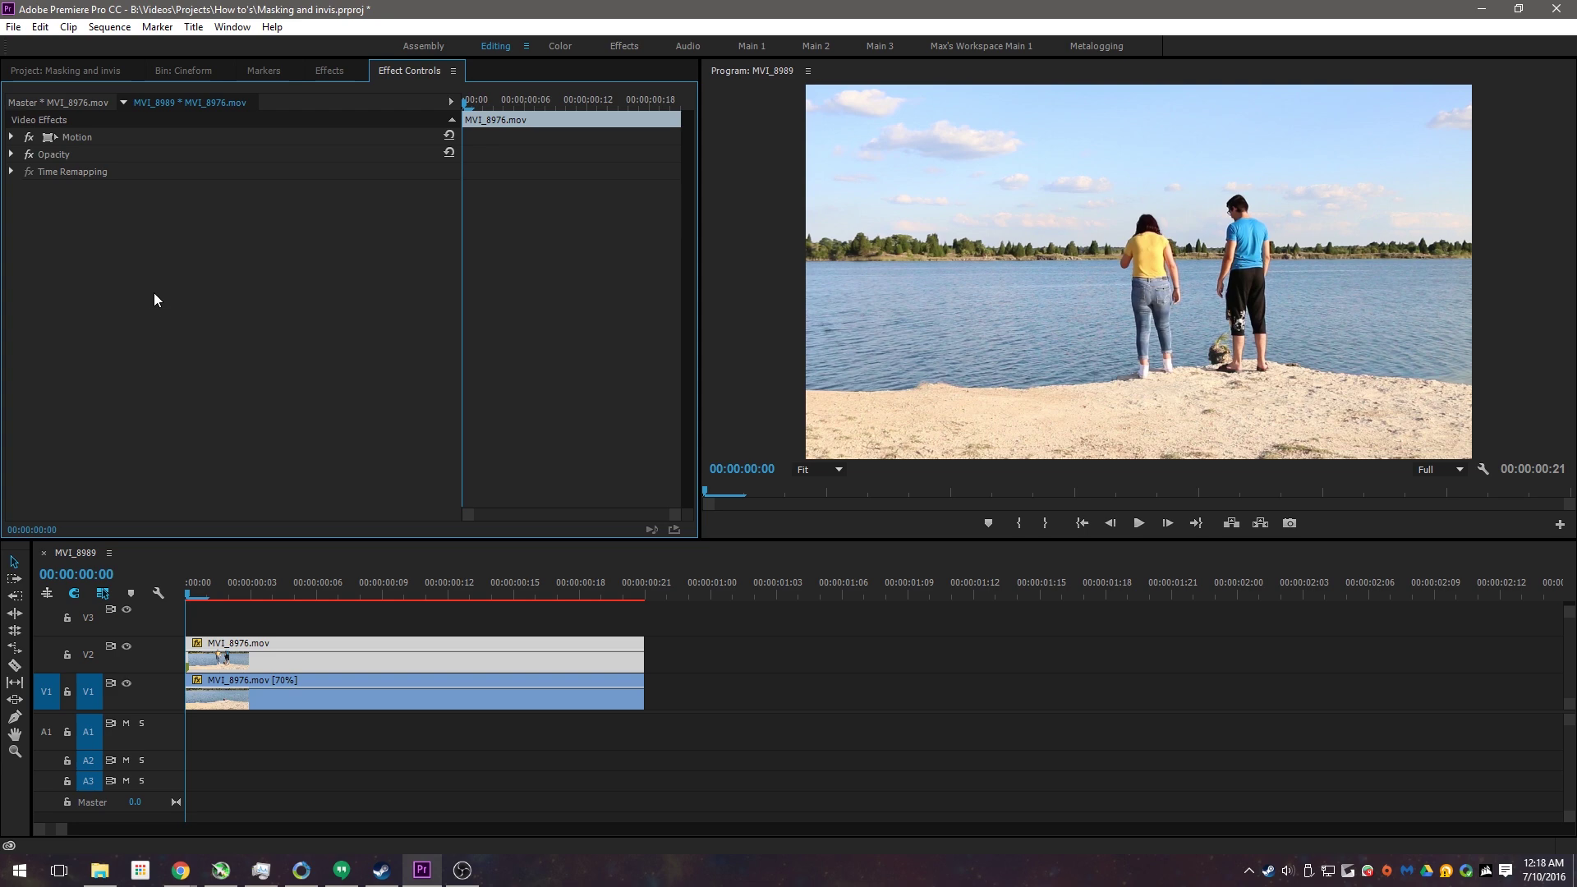
click(127, 647)
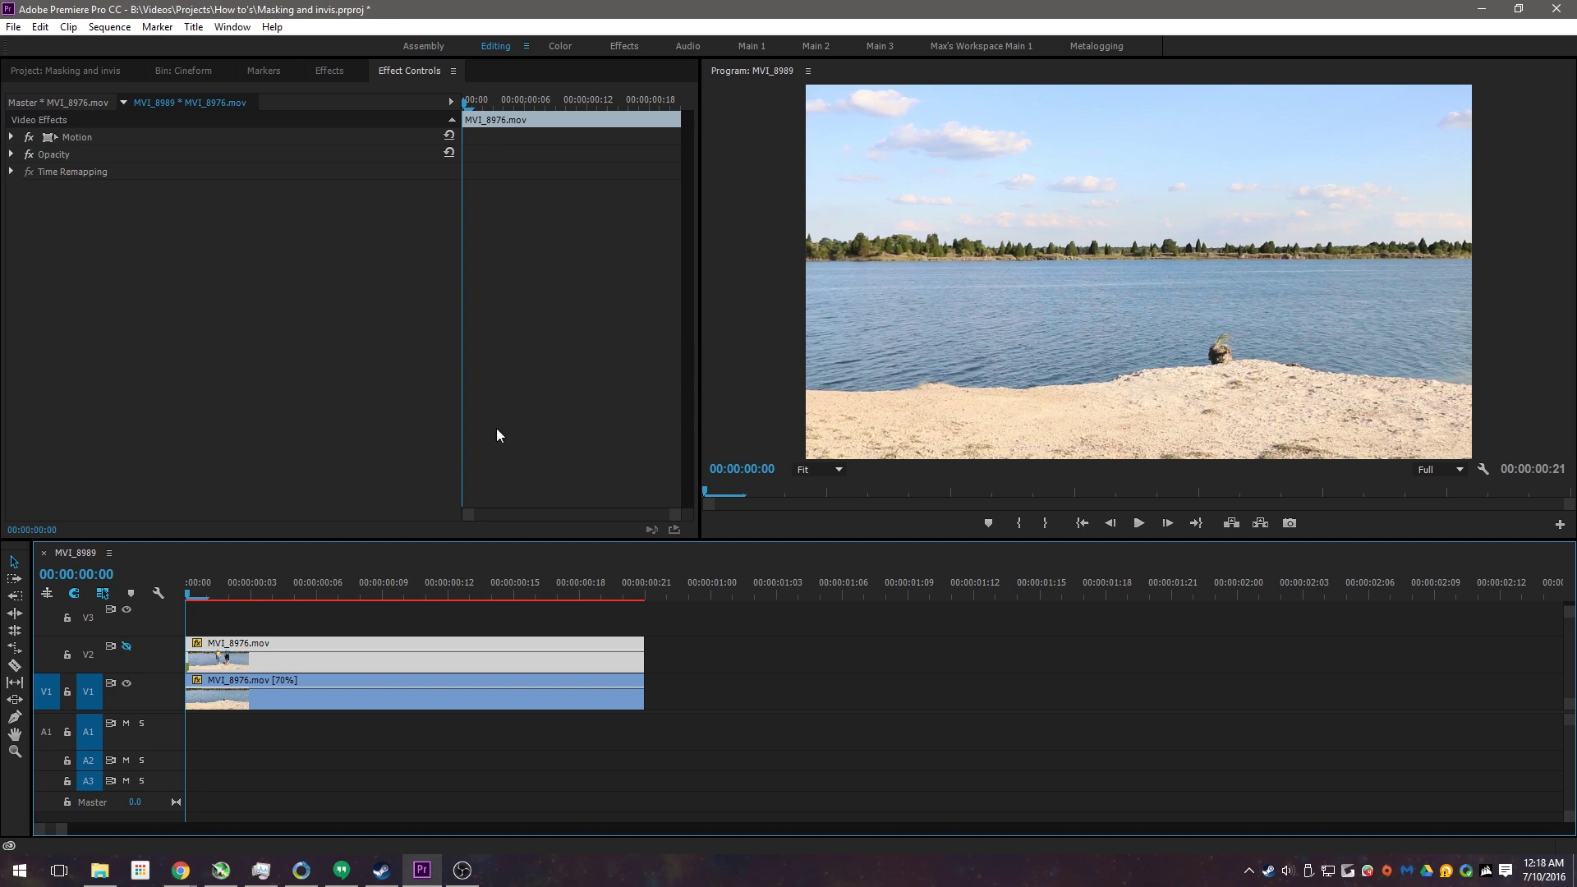
drag(246, 583, 73, 575)
click(235, 457)
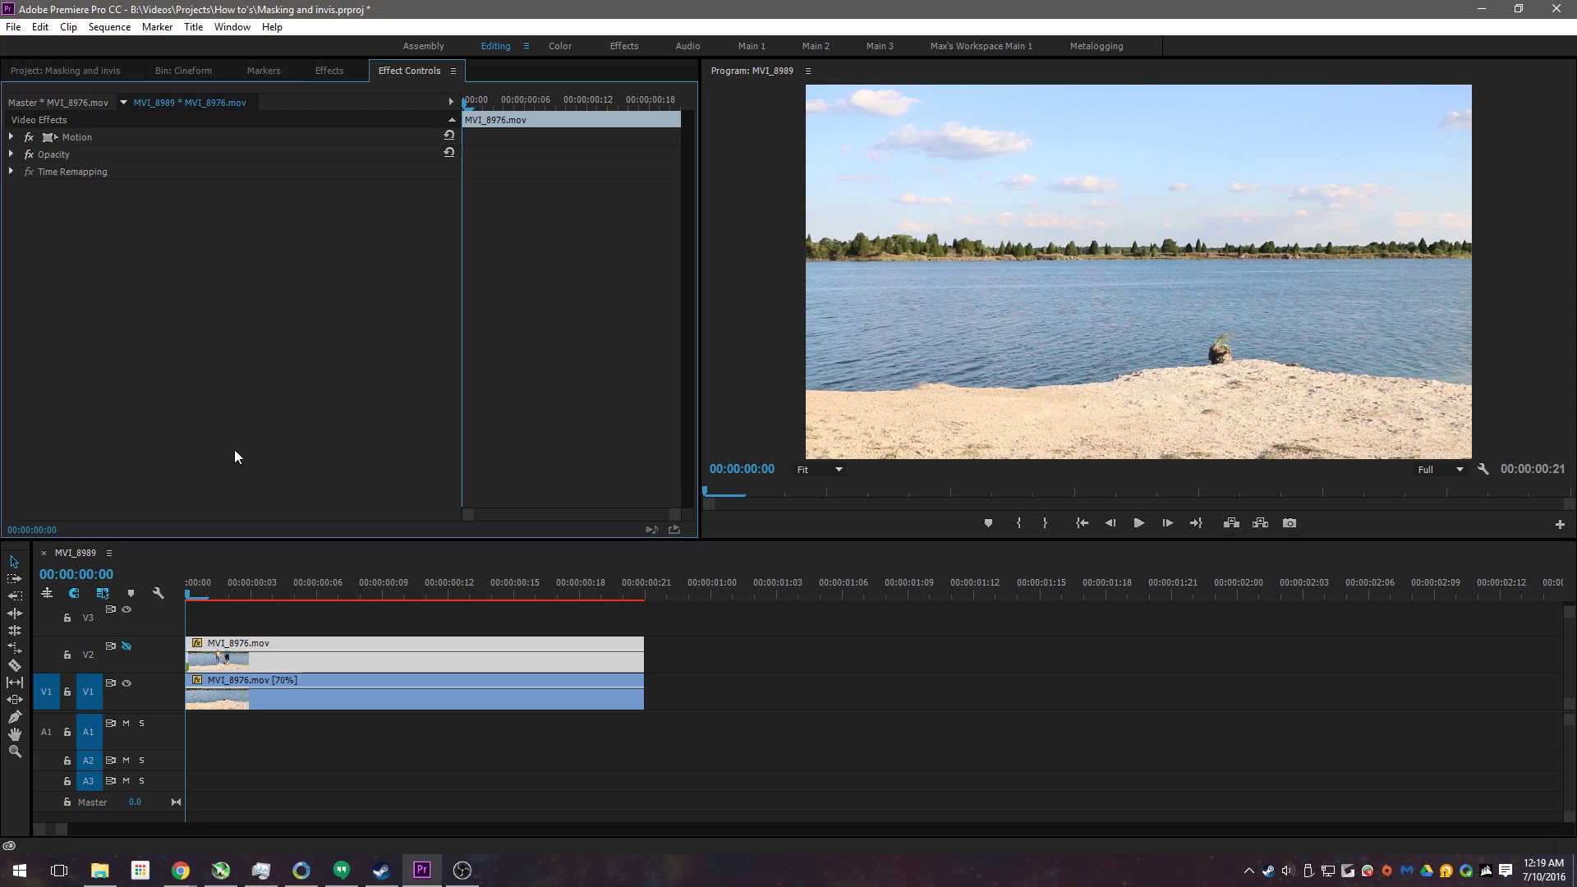
click(126, 646)
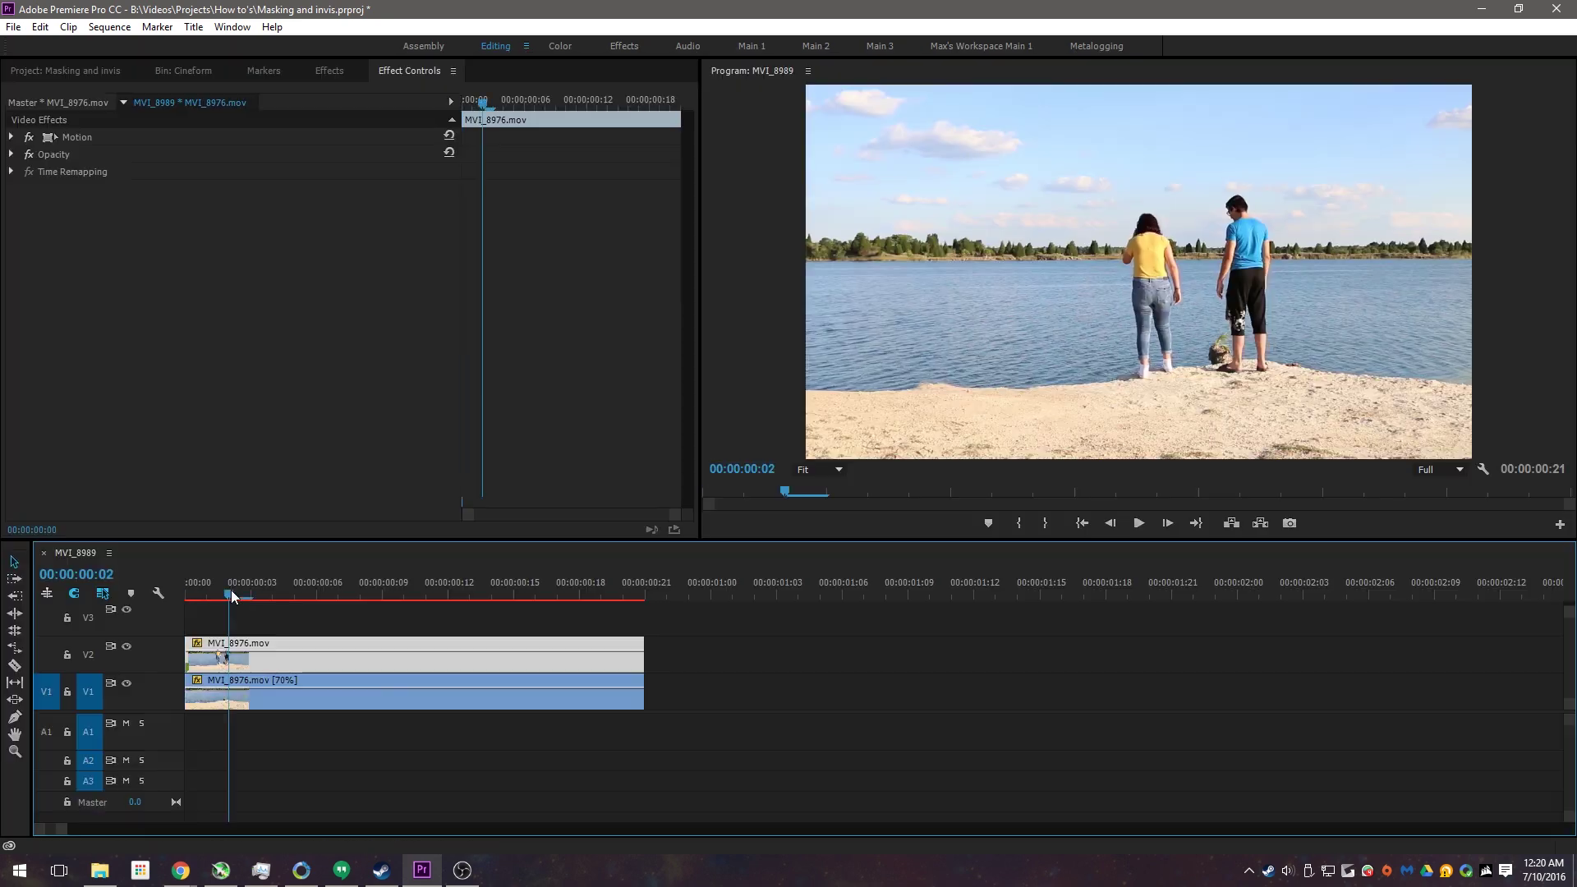
drag(230, 589, 580, 595)
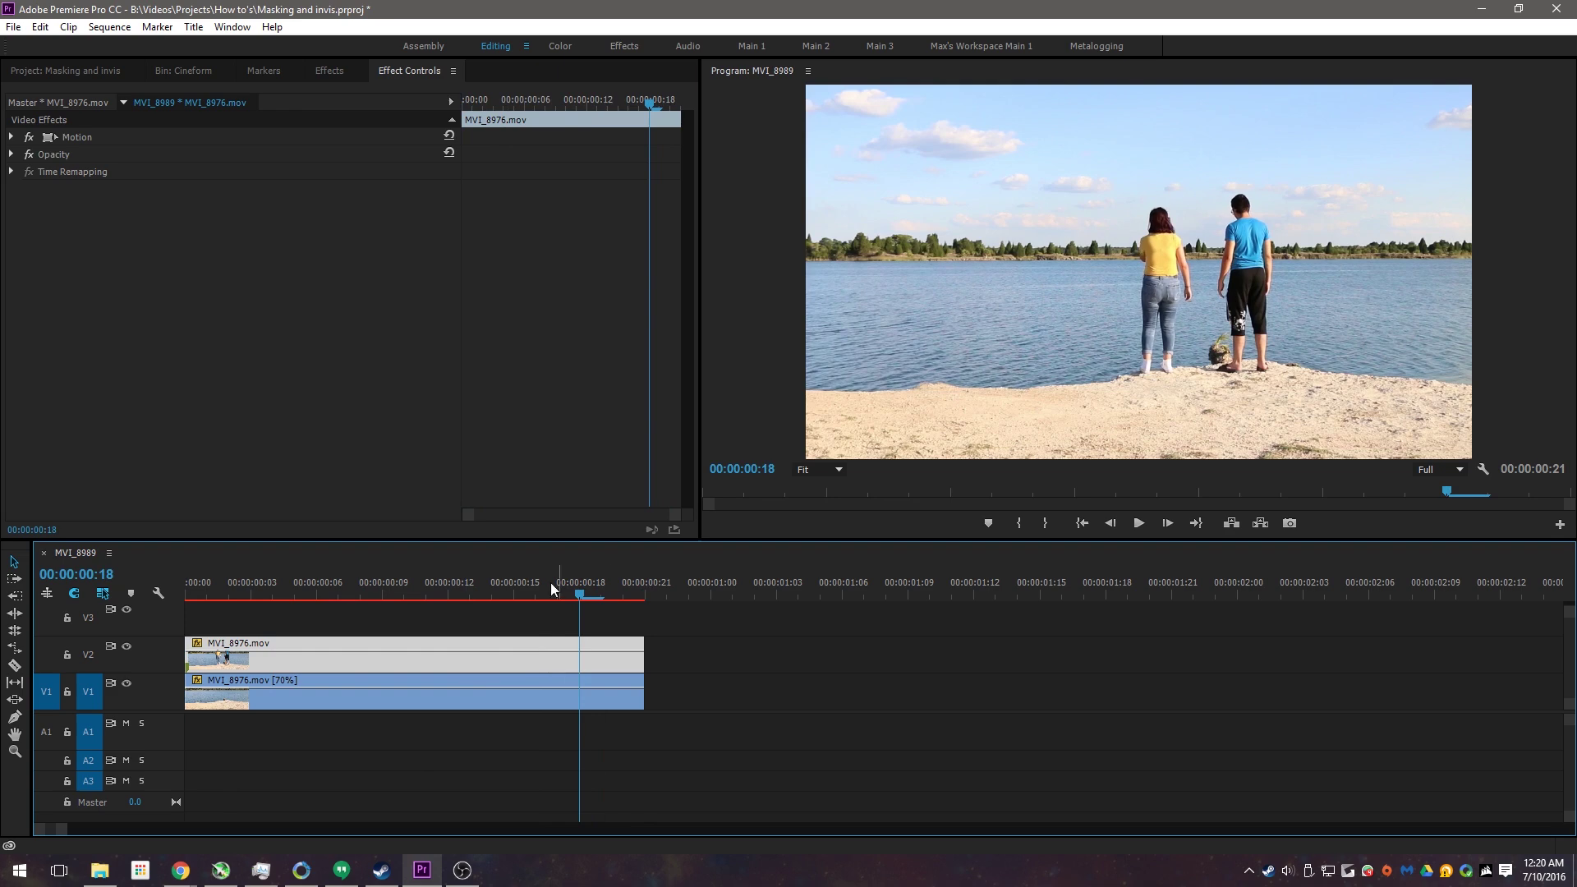
click(127, 647)
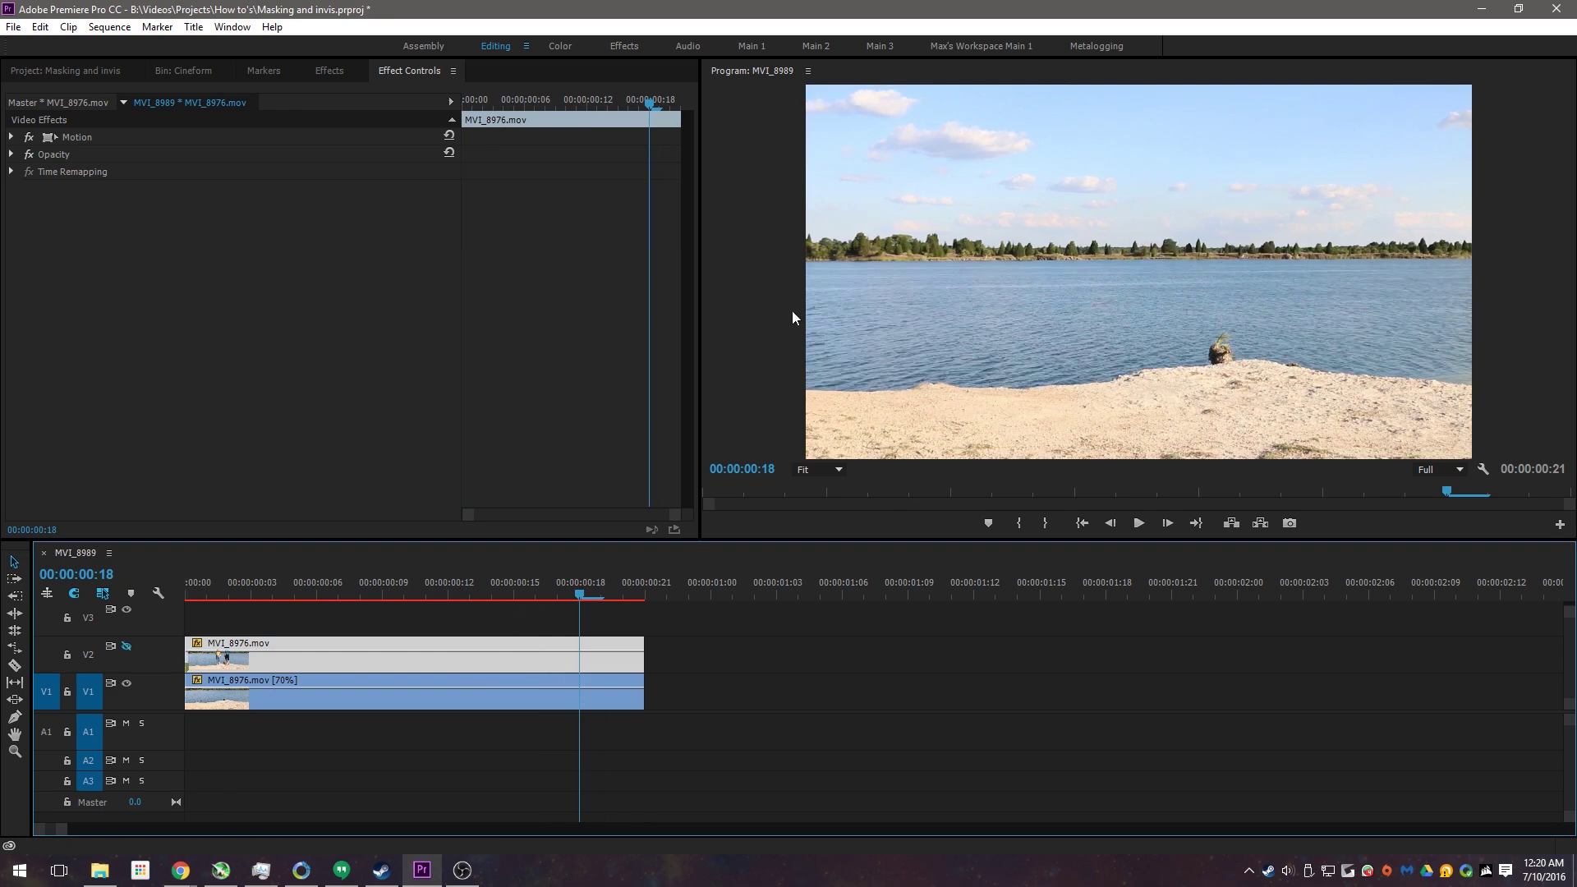
drag(397, 584, 317, 585)
key(ctrl+z)
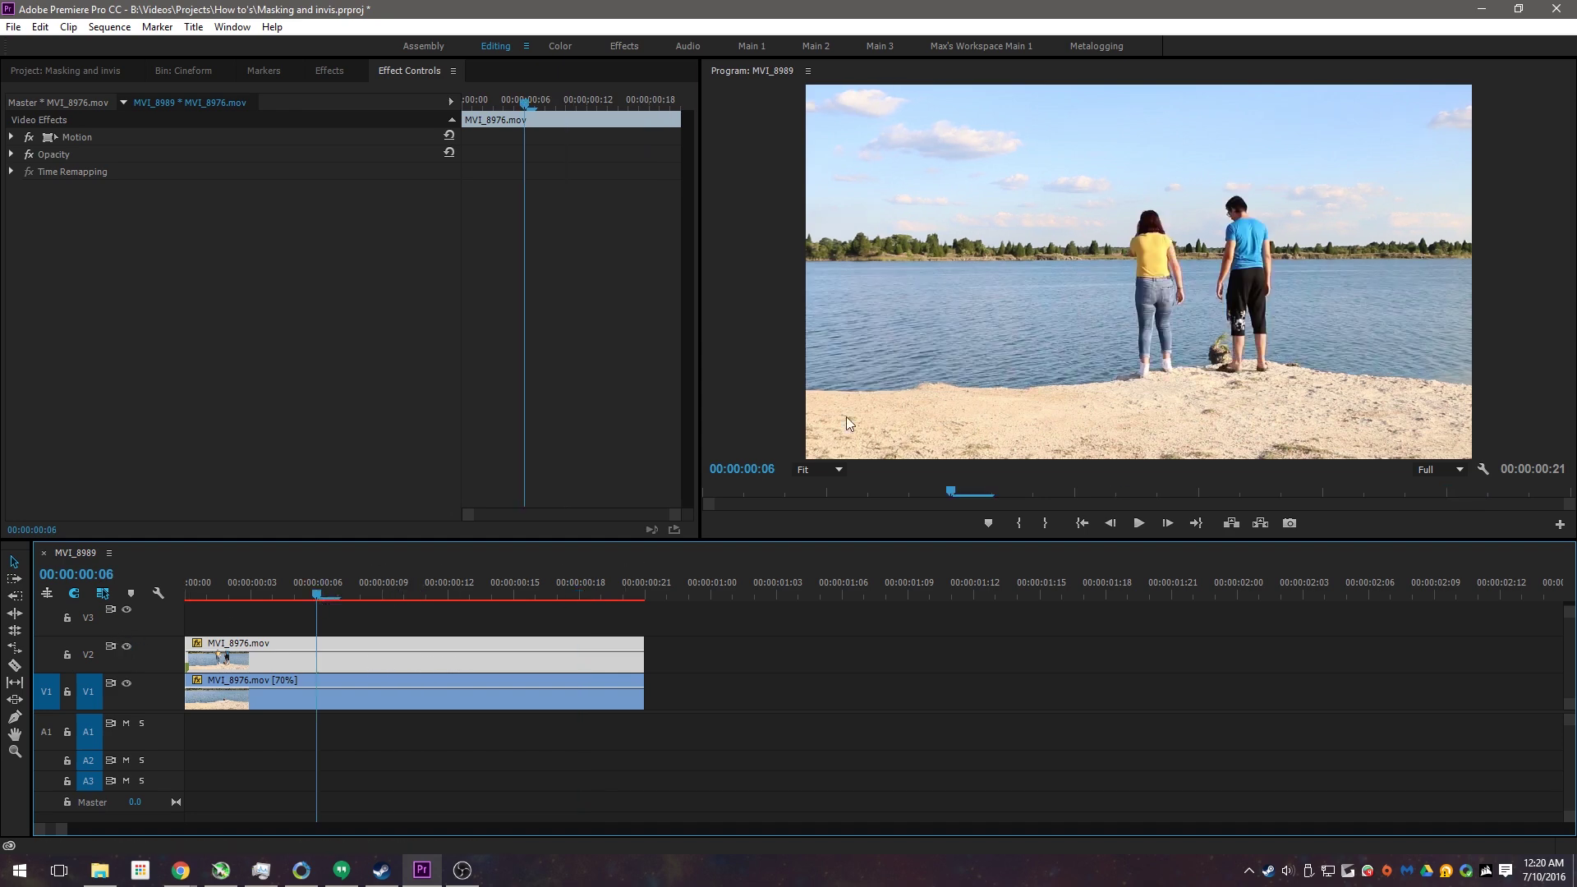
click(125, 647)
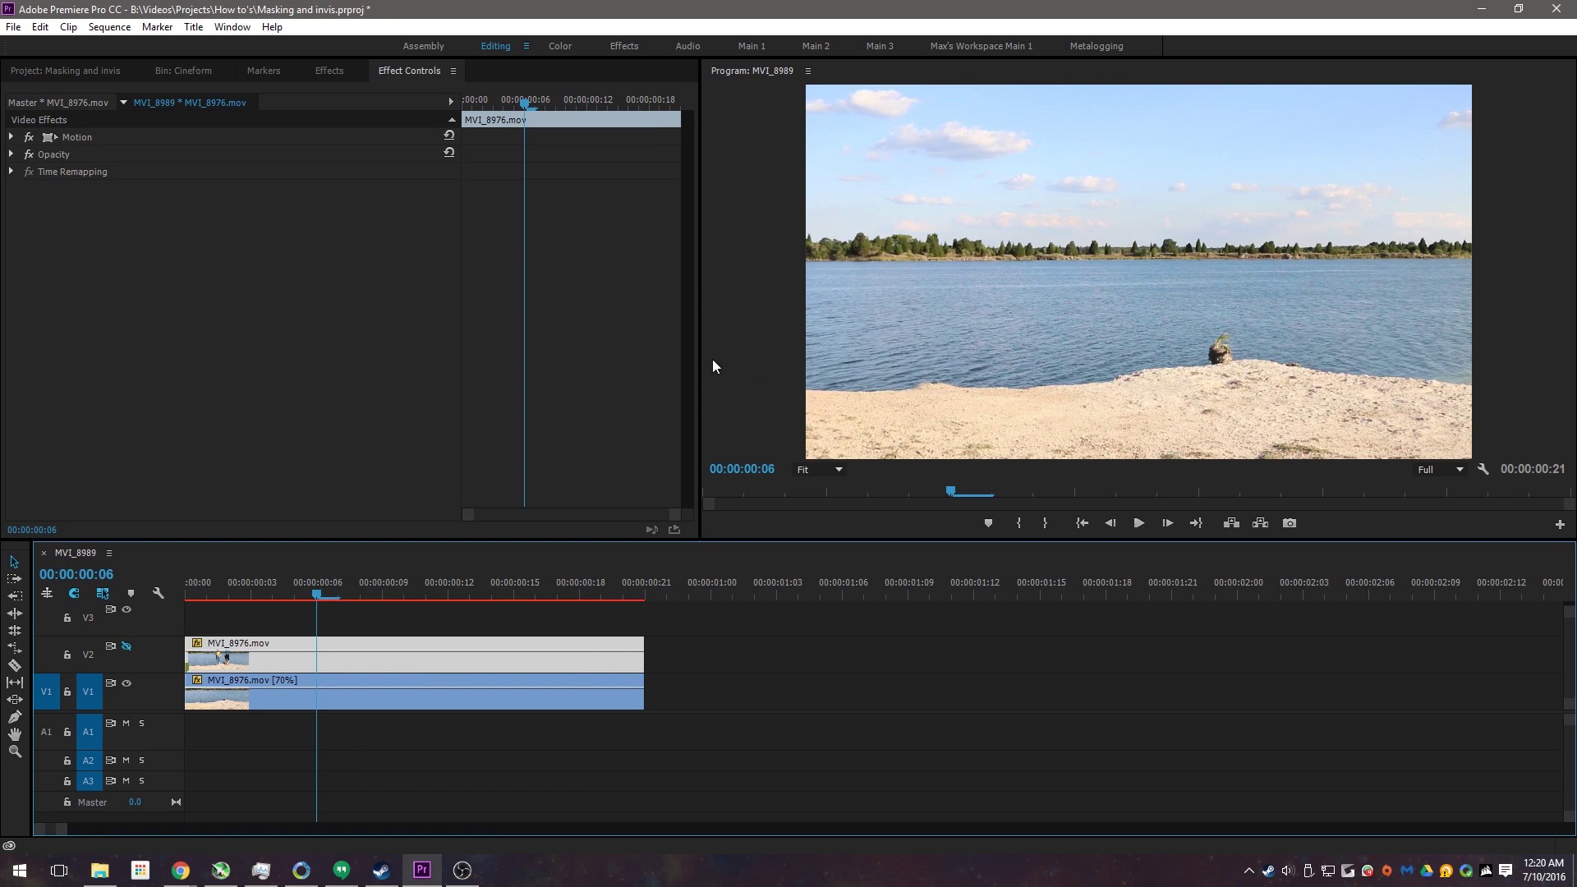
click(126, 646)
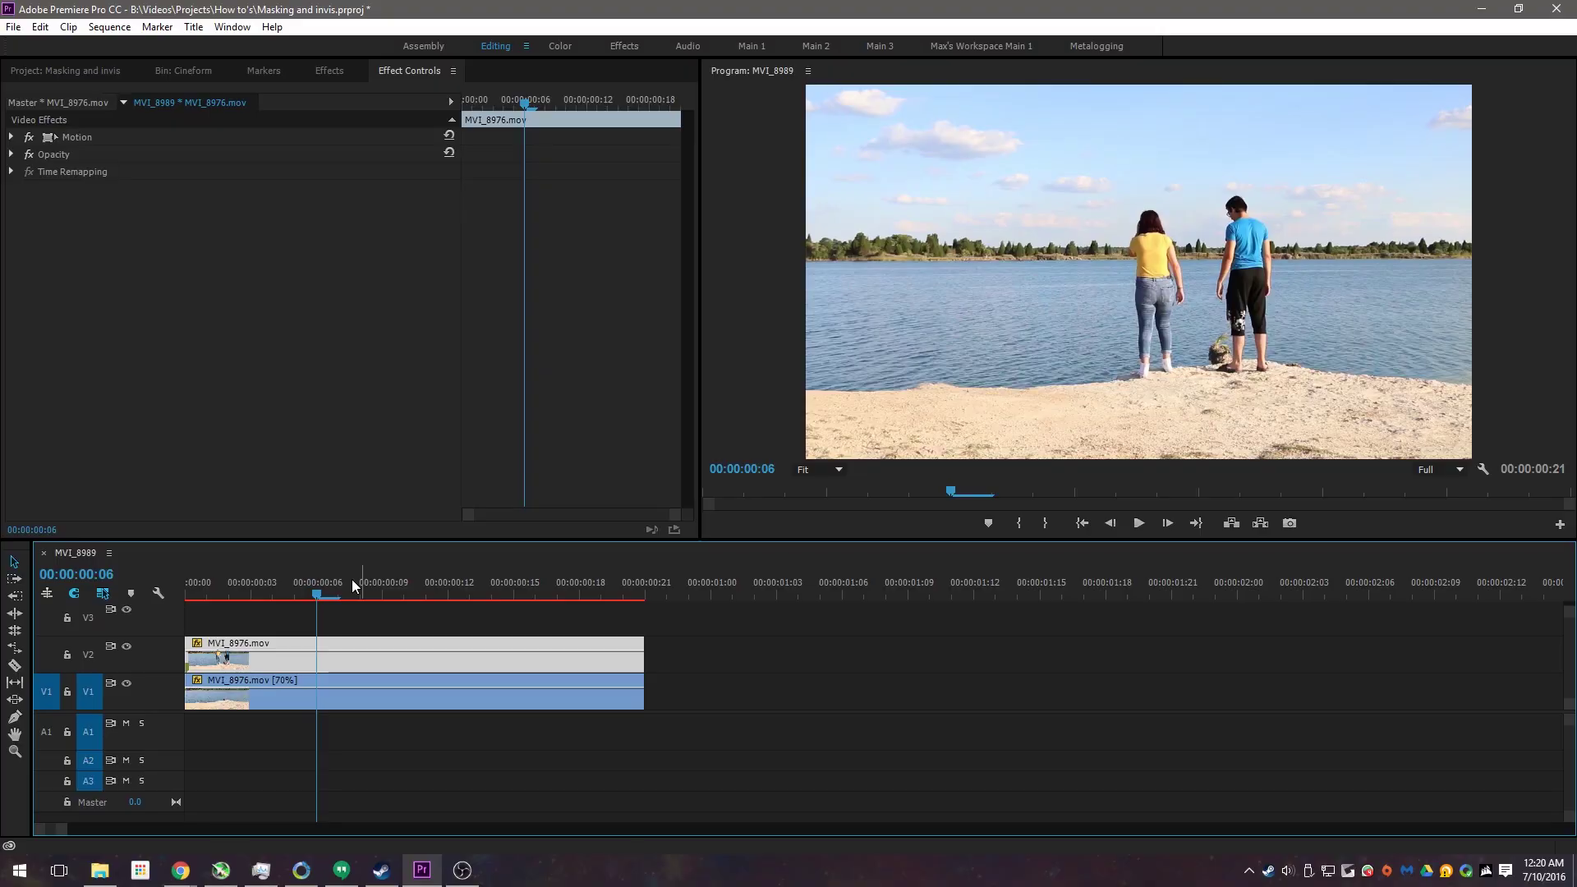
From the sequence start, apply the Crop effect to the top V2 clip with the people.
click(205, 343)
key(Home)
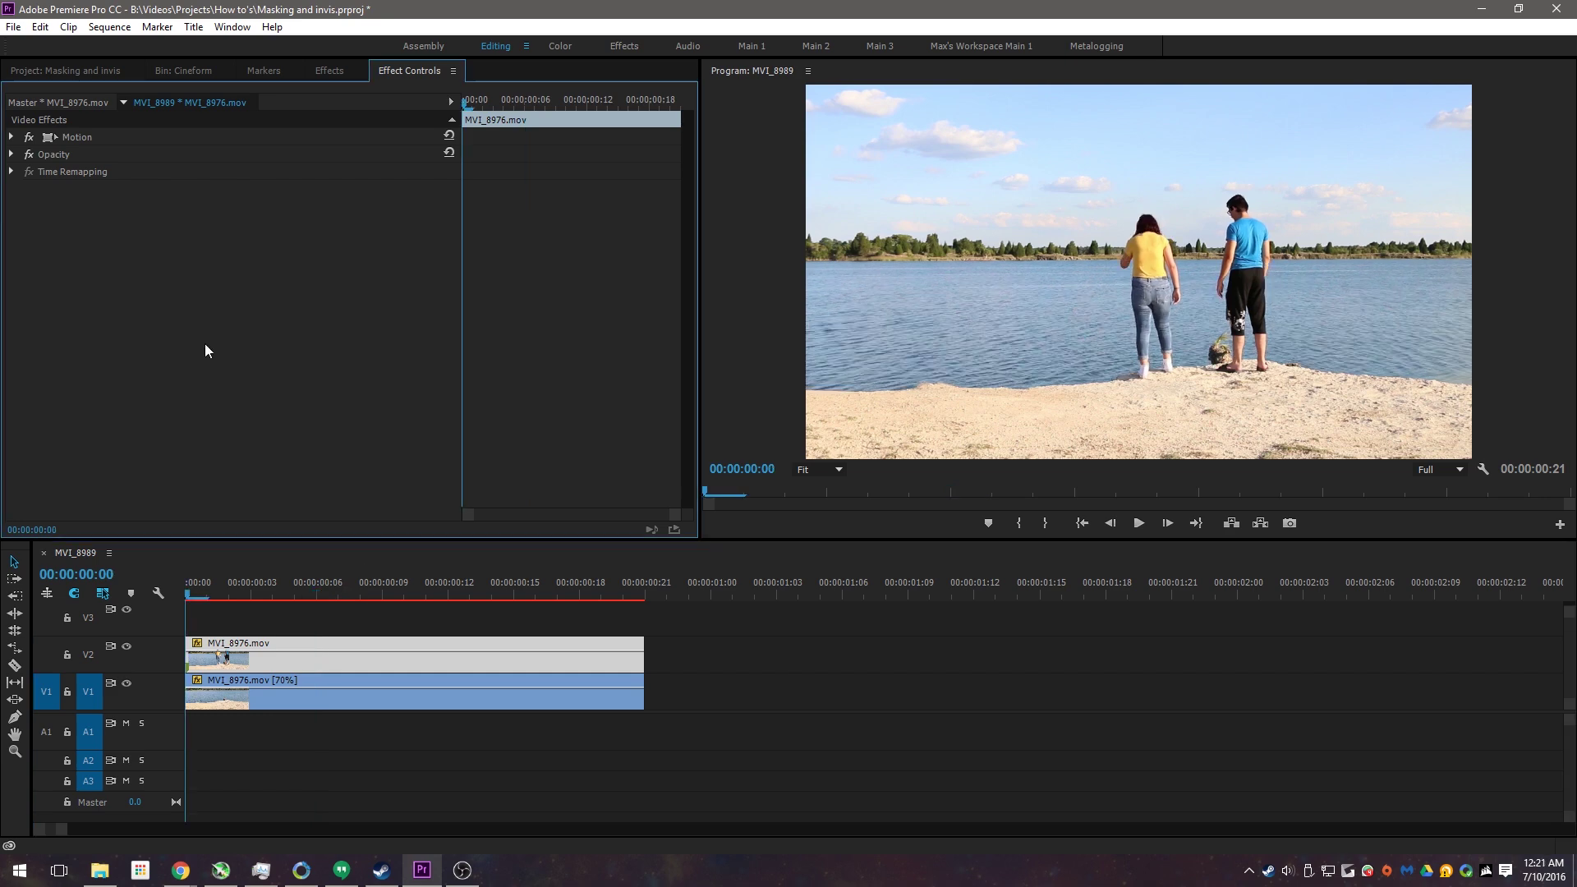
click(273, 644)
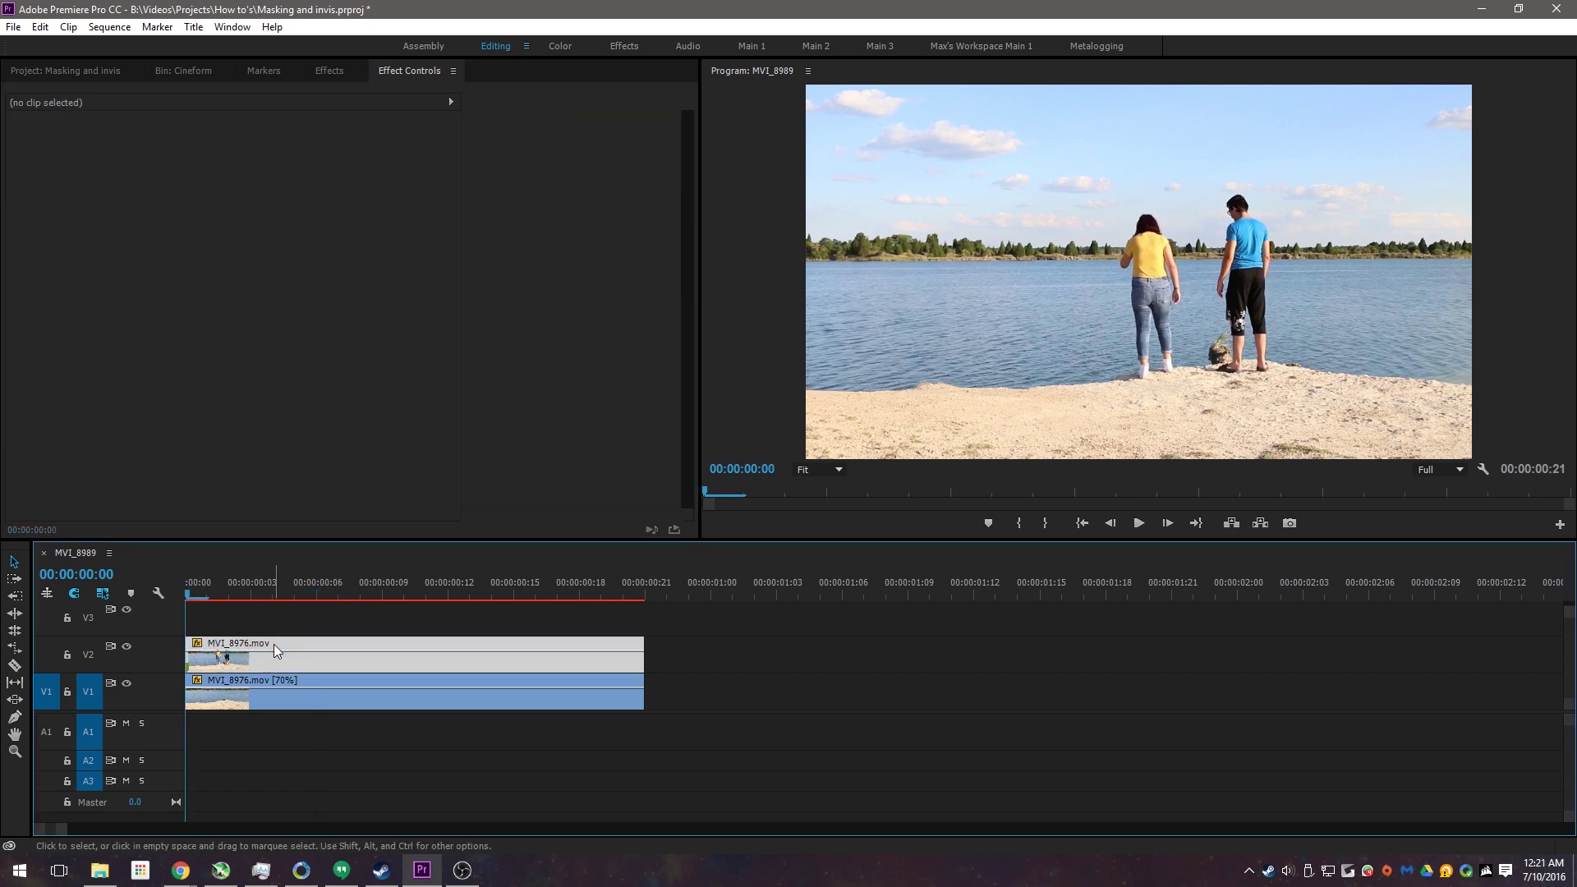
click(327, 72)
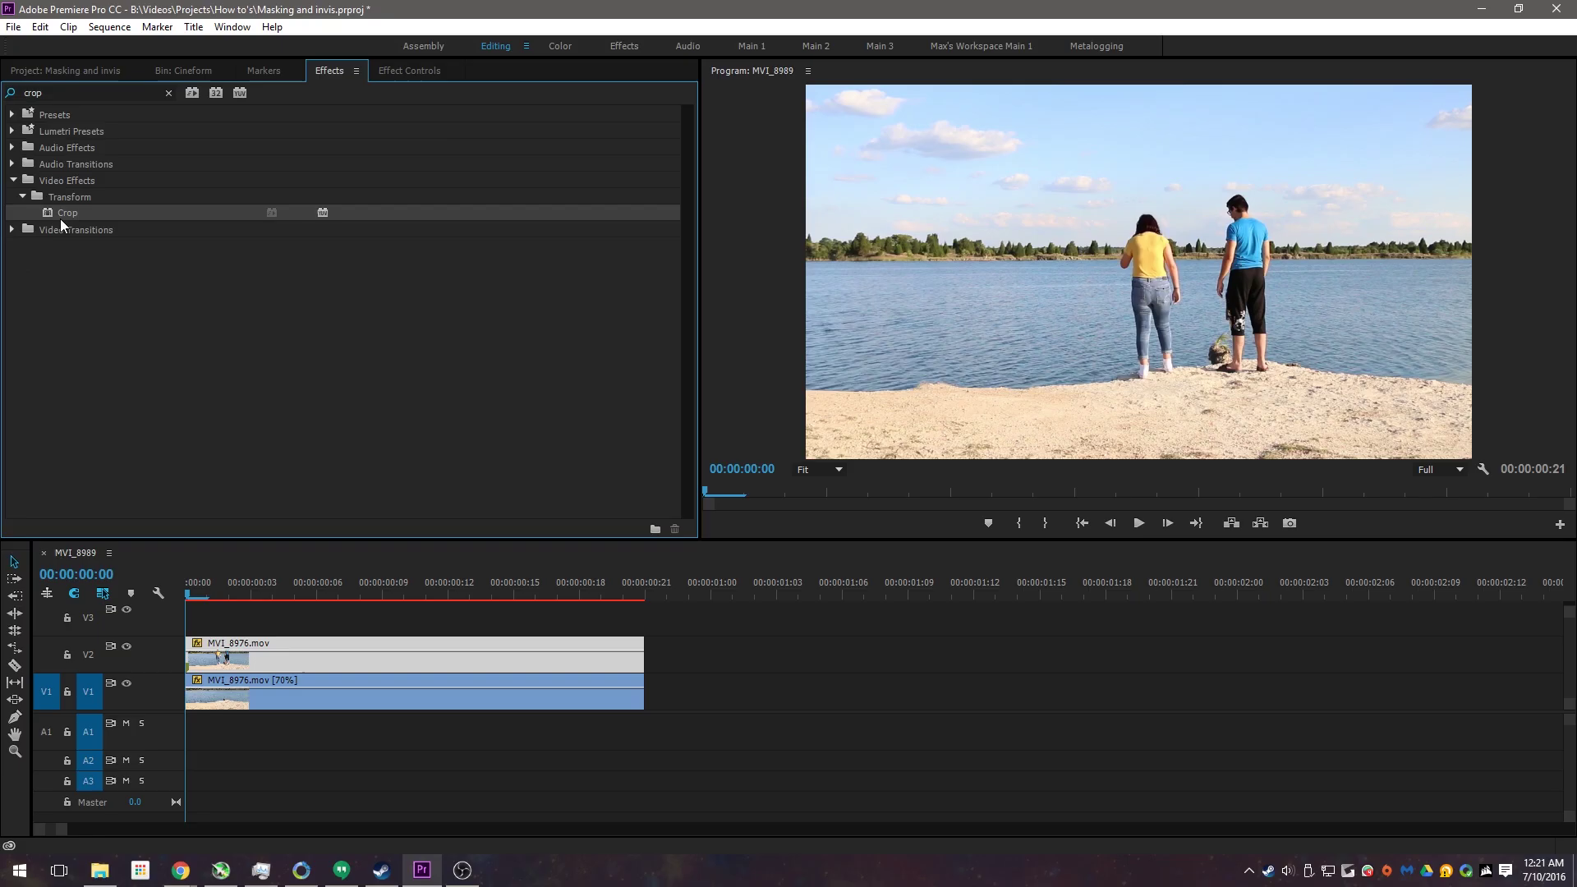
drag(61, 213, 314, 653)
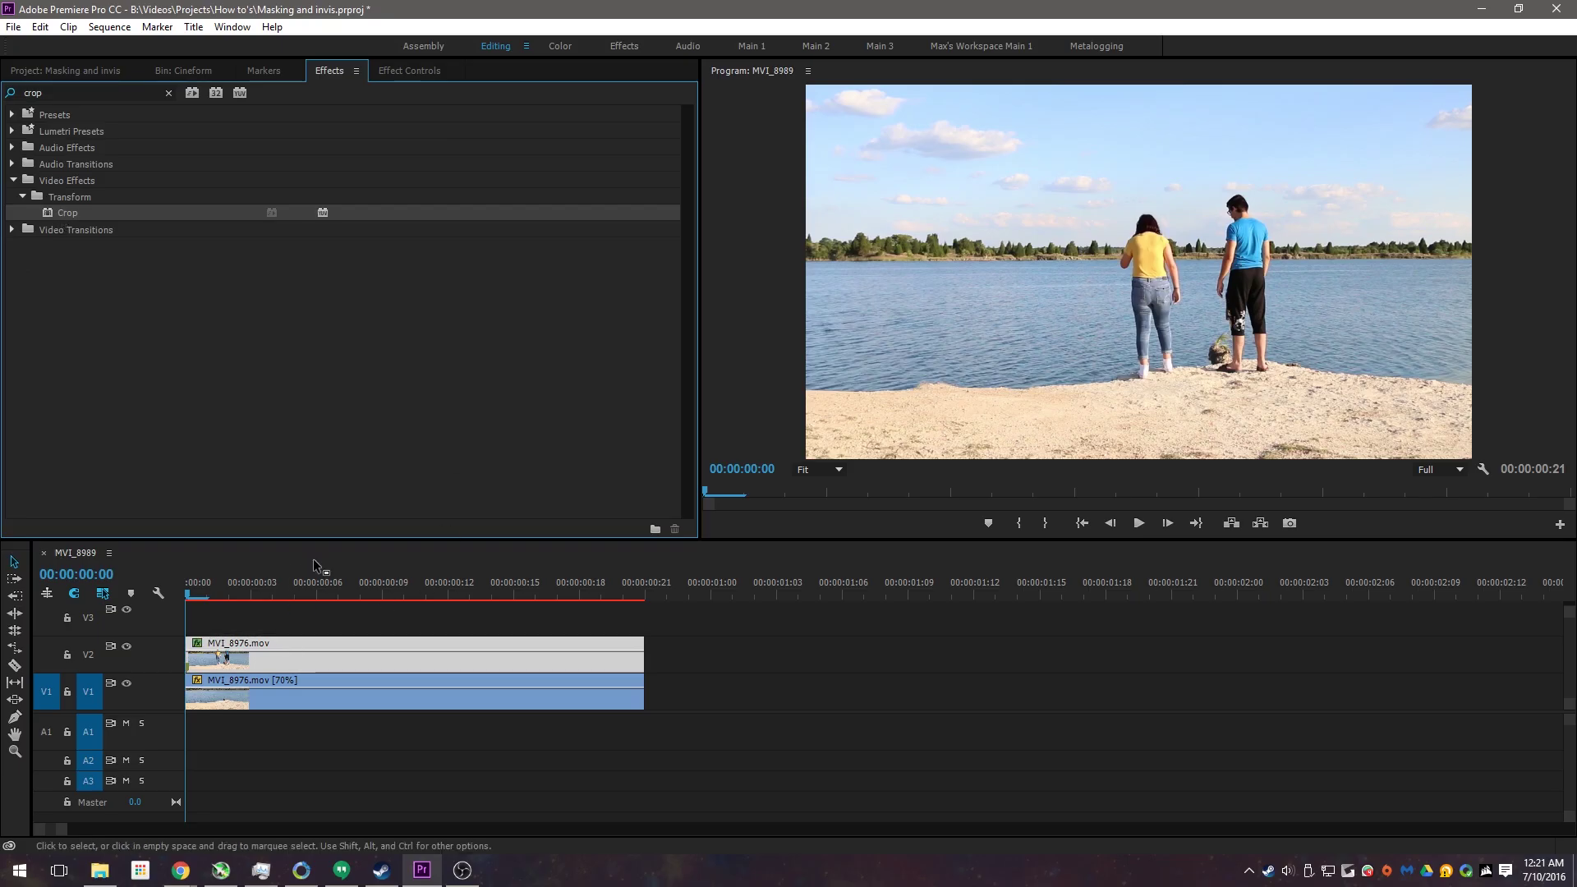
Add a freeform pen mask to the Crop and place its first point above the man.
click(409, 70)
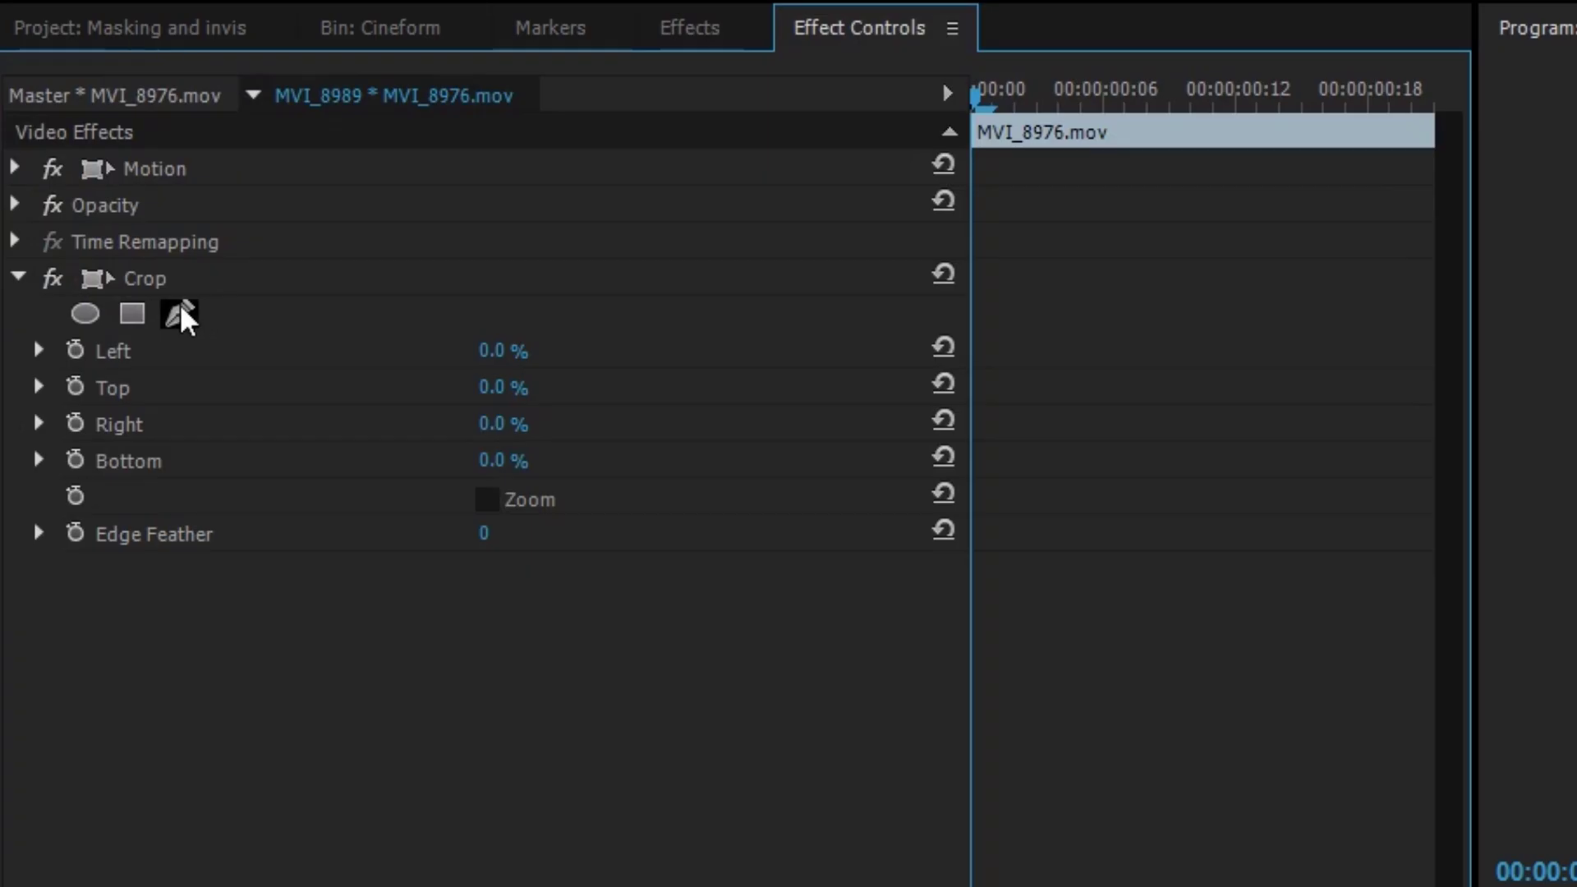
click(181, 315)
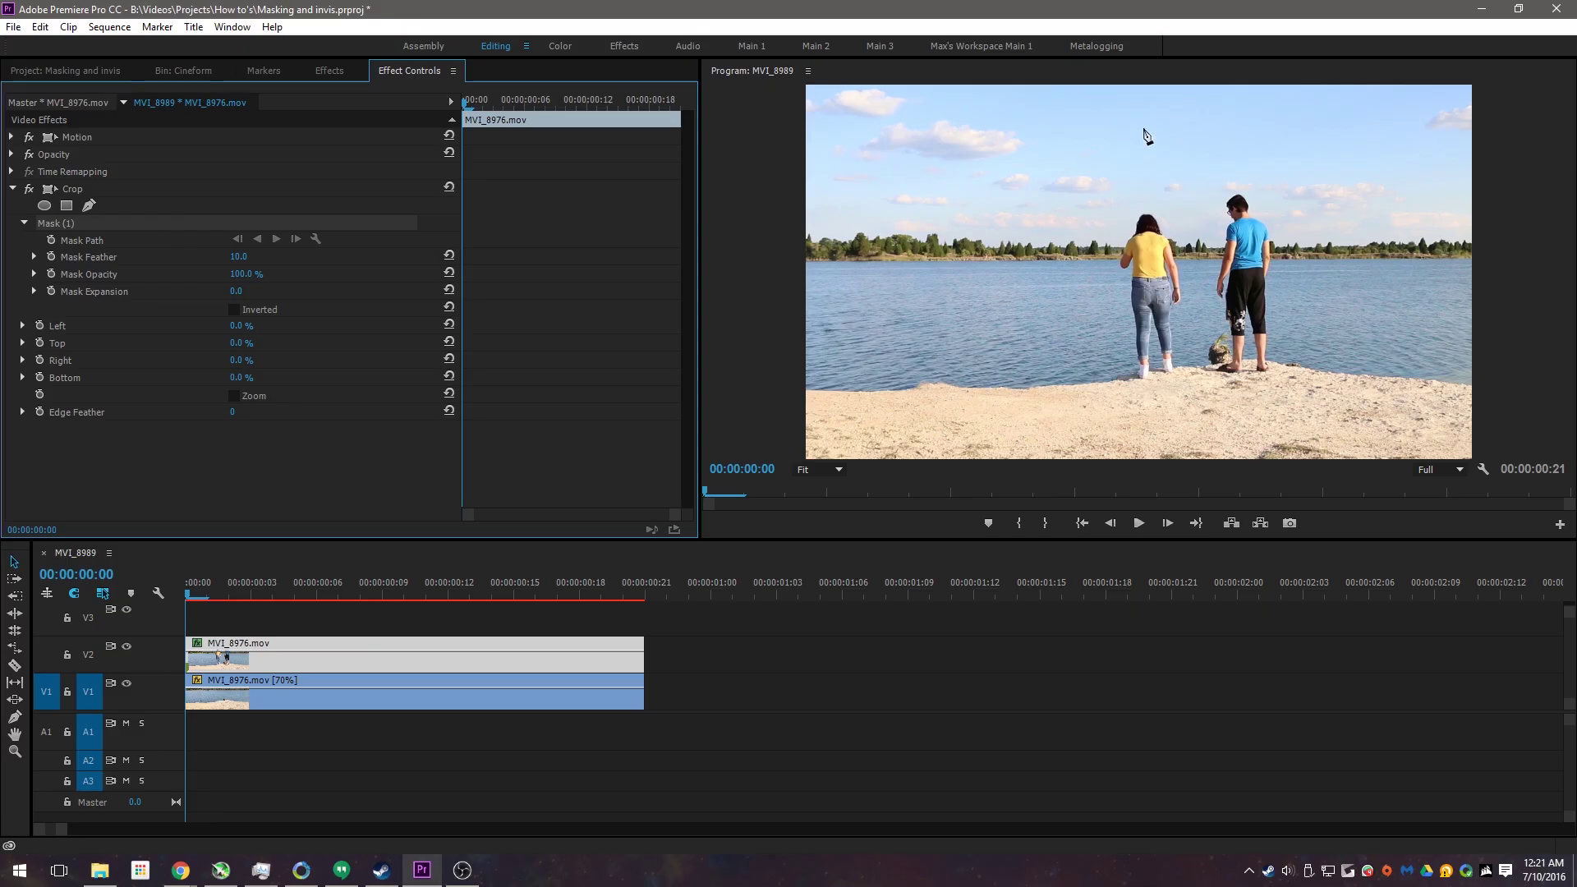
click(1237, 172)
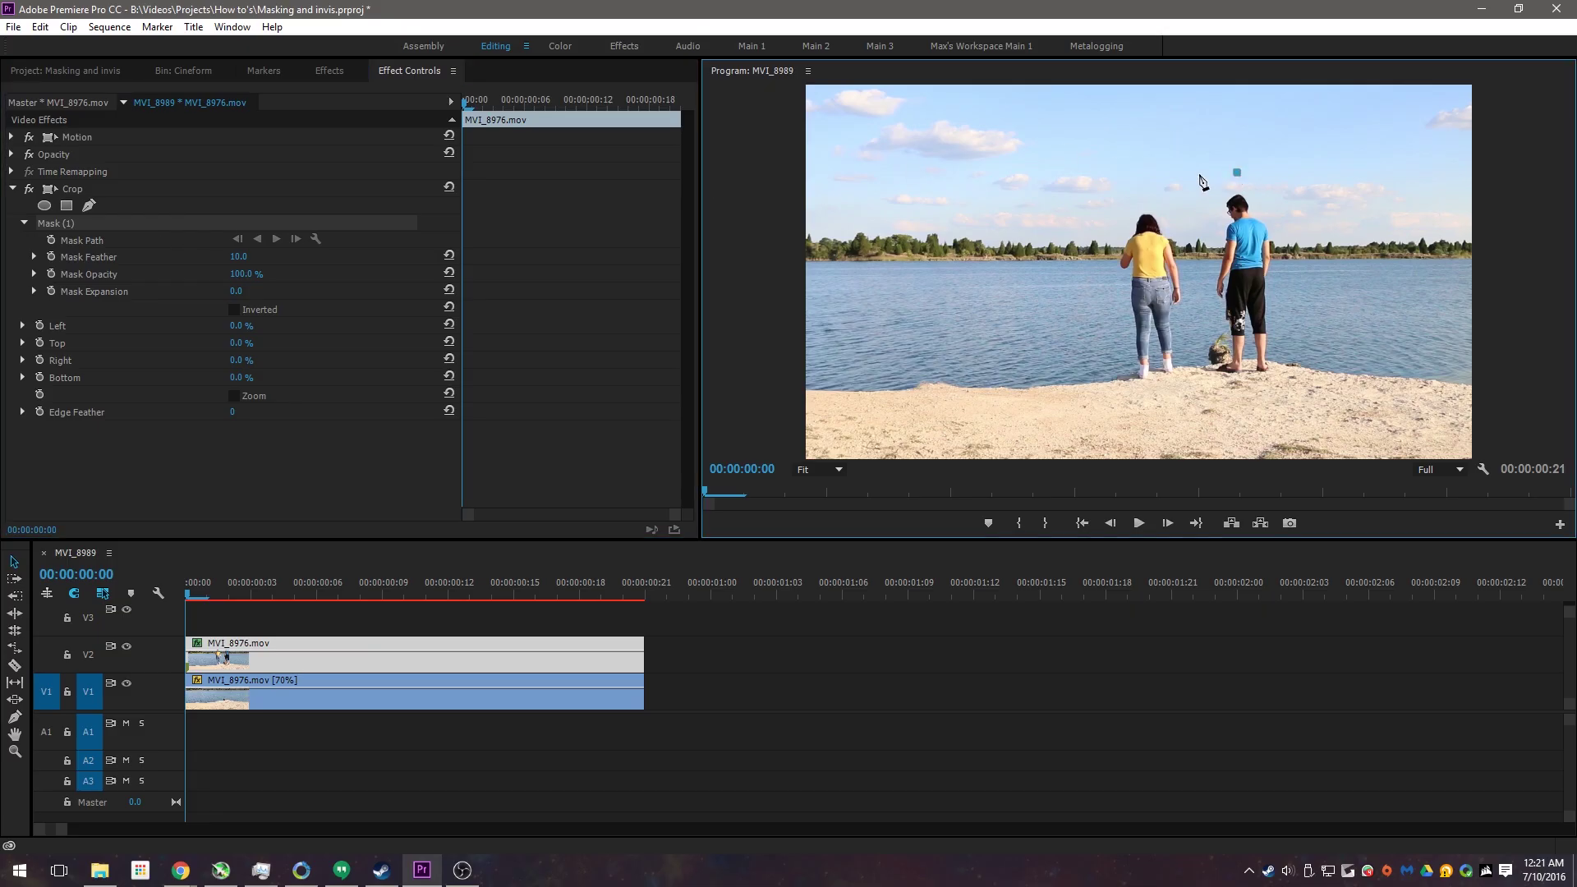
Place mask points down, under and up around the man, closing the outline at the first point.
click(1194, 223)
click(1196, 302)
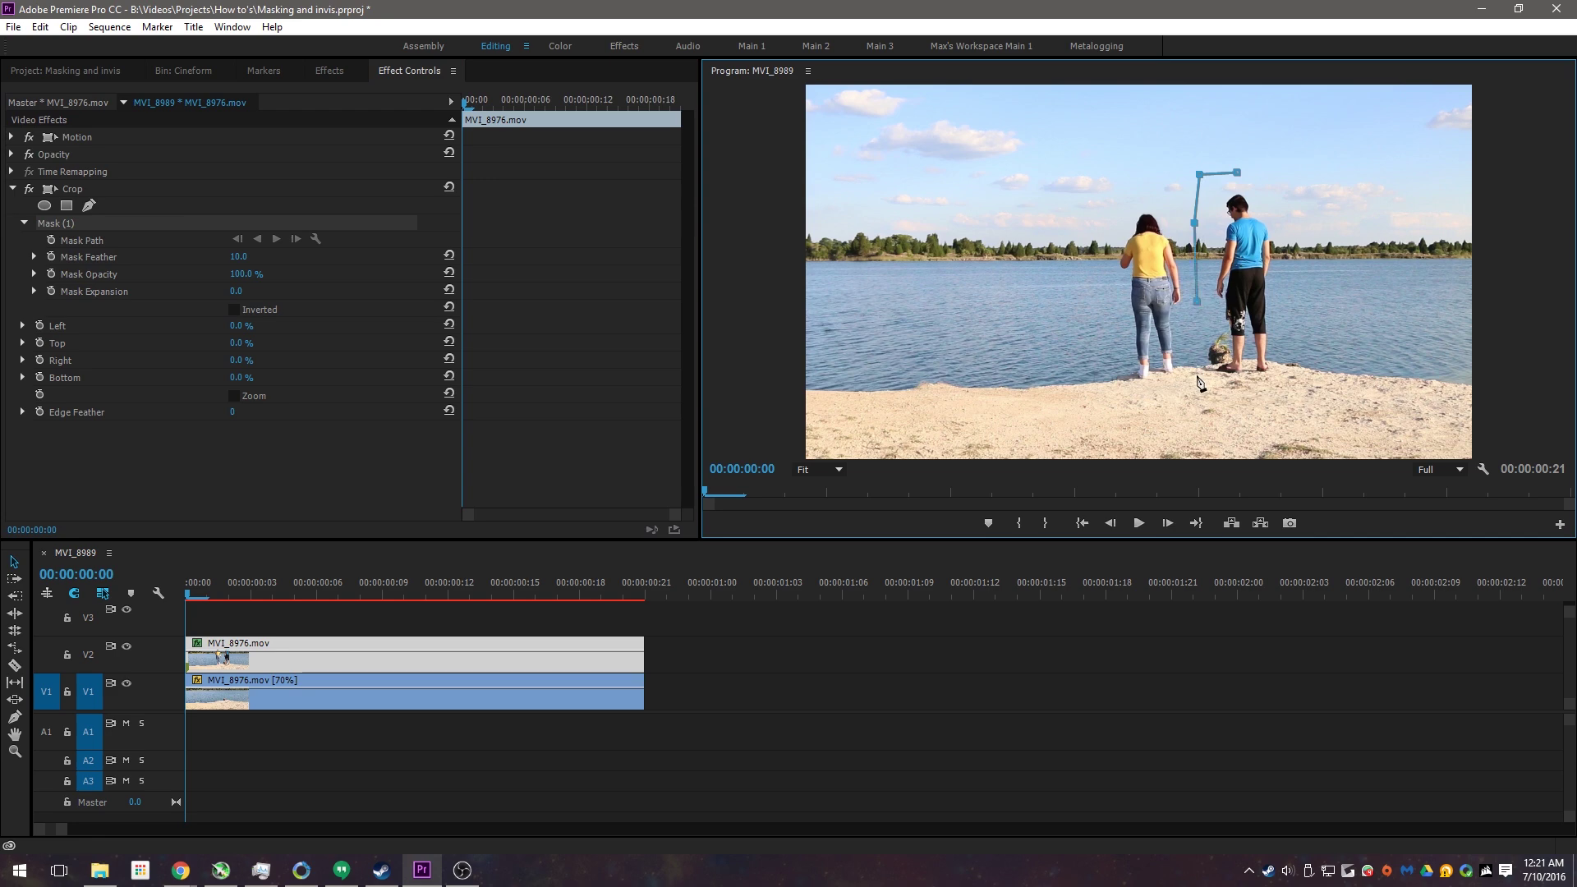
click(1198, 387)
click(1285, 402)
click(1307, 315)
click(1305, 217)
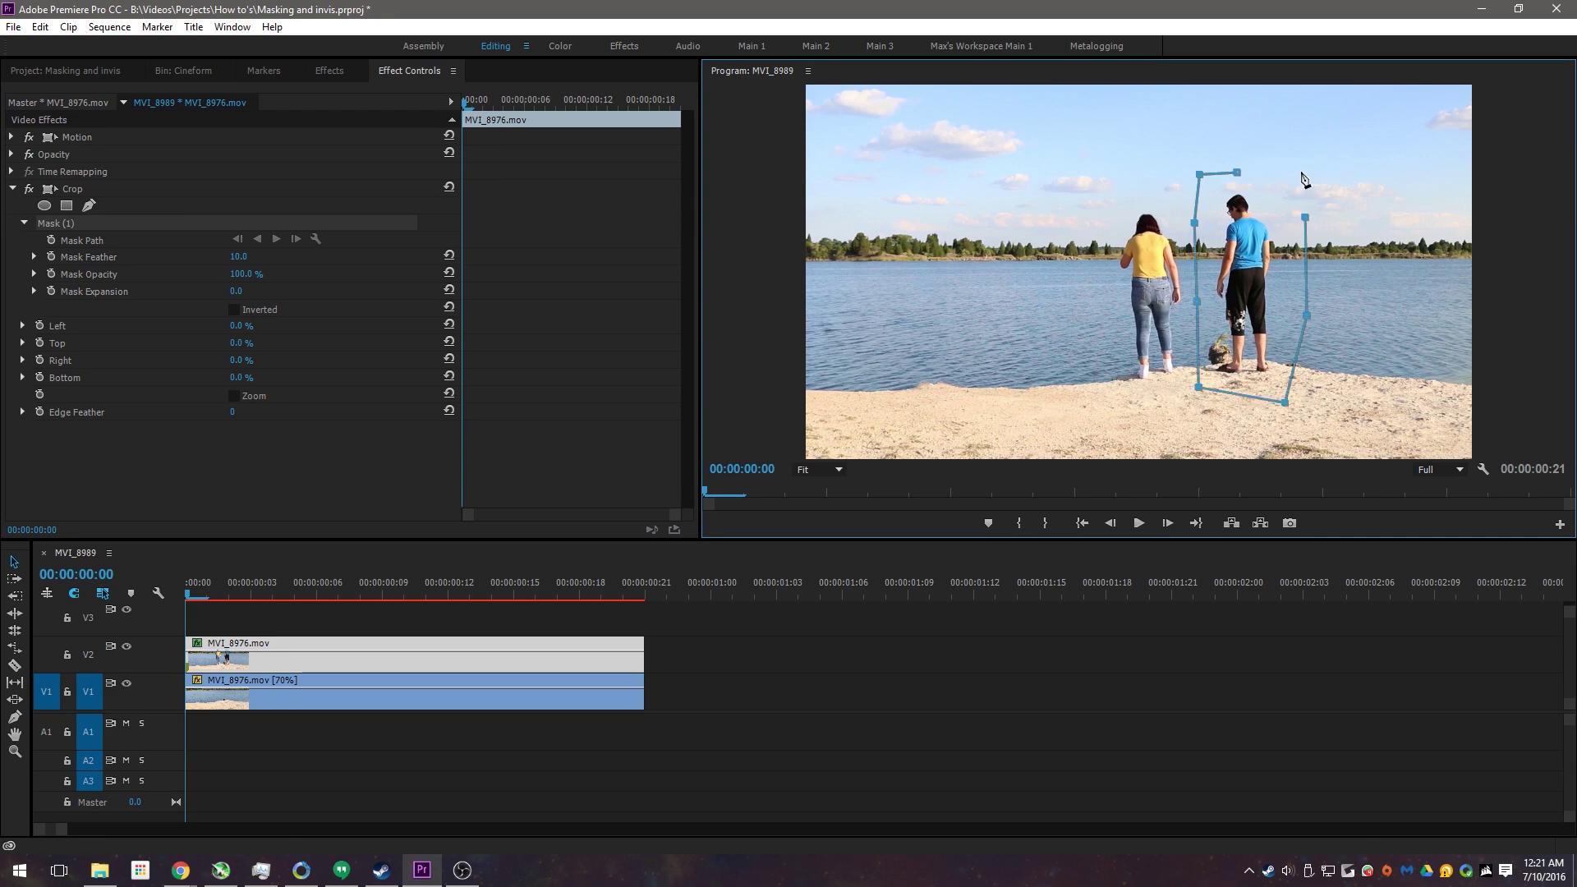
click(1293, 168)
click(1242, 172)
Pull the right-side vertices inward to straighten that edge, leaving Inverted unchecked.
drag(1305, 217, 1292, 218)
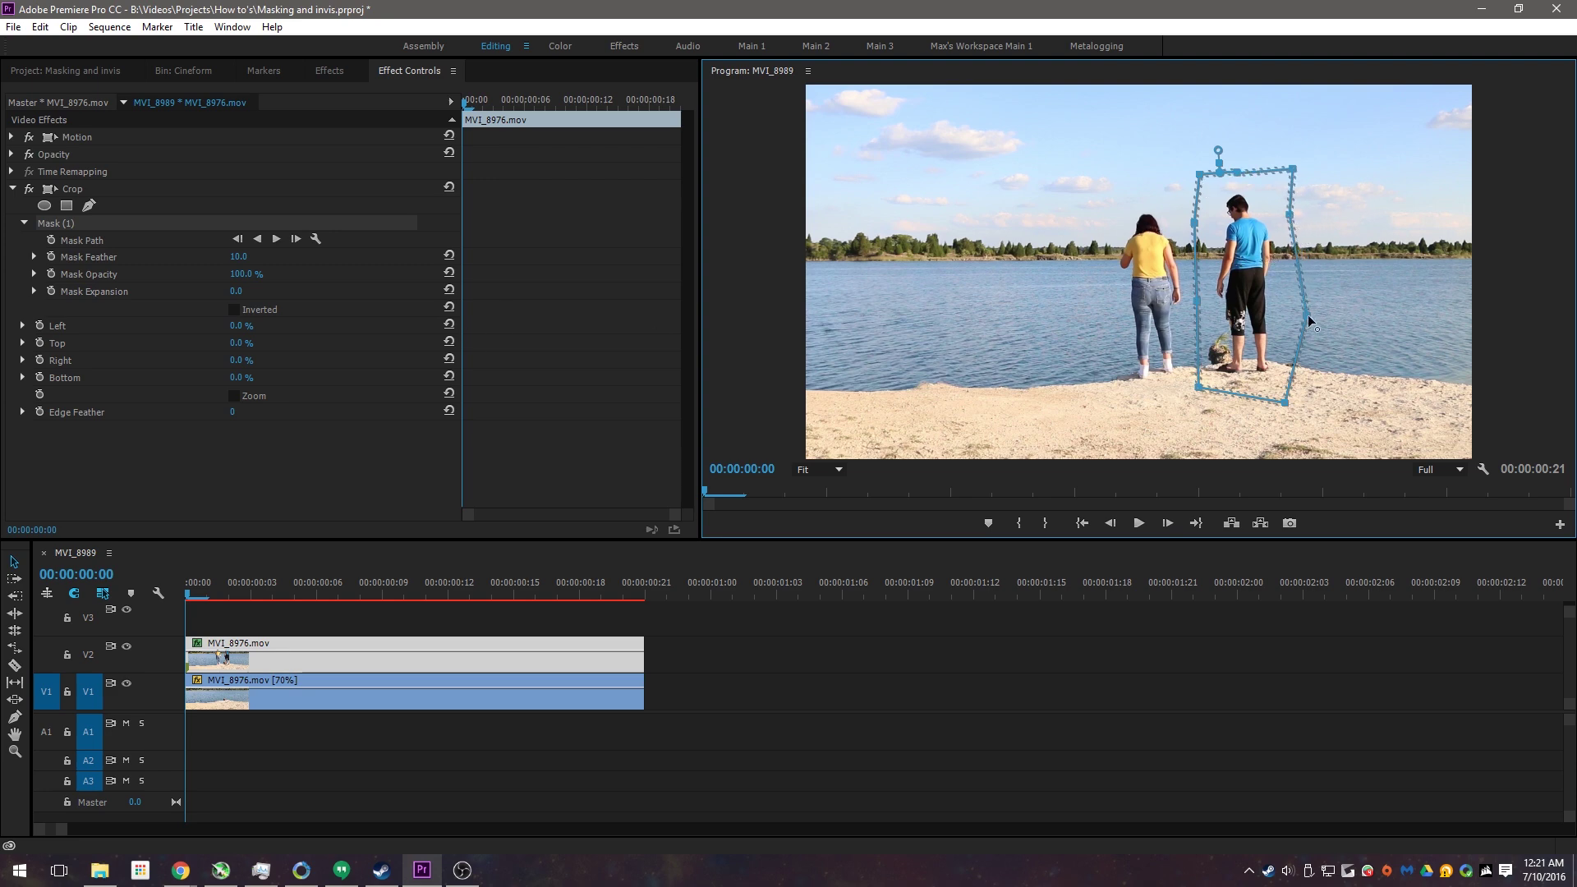
drag(1308, 314, 1303, 313)
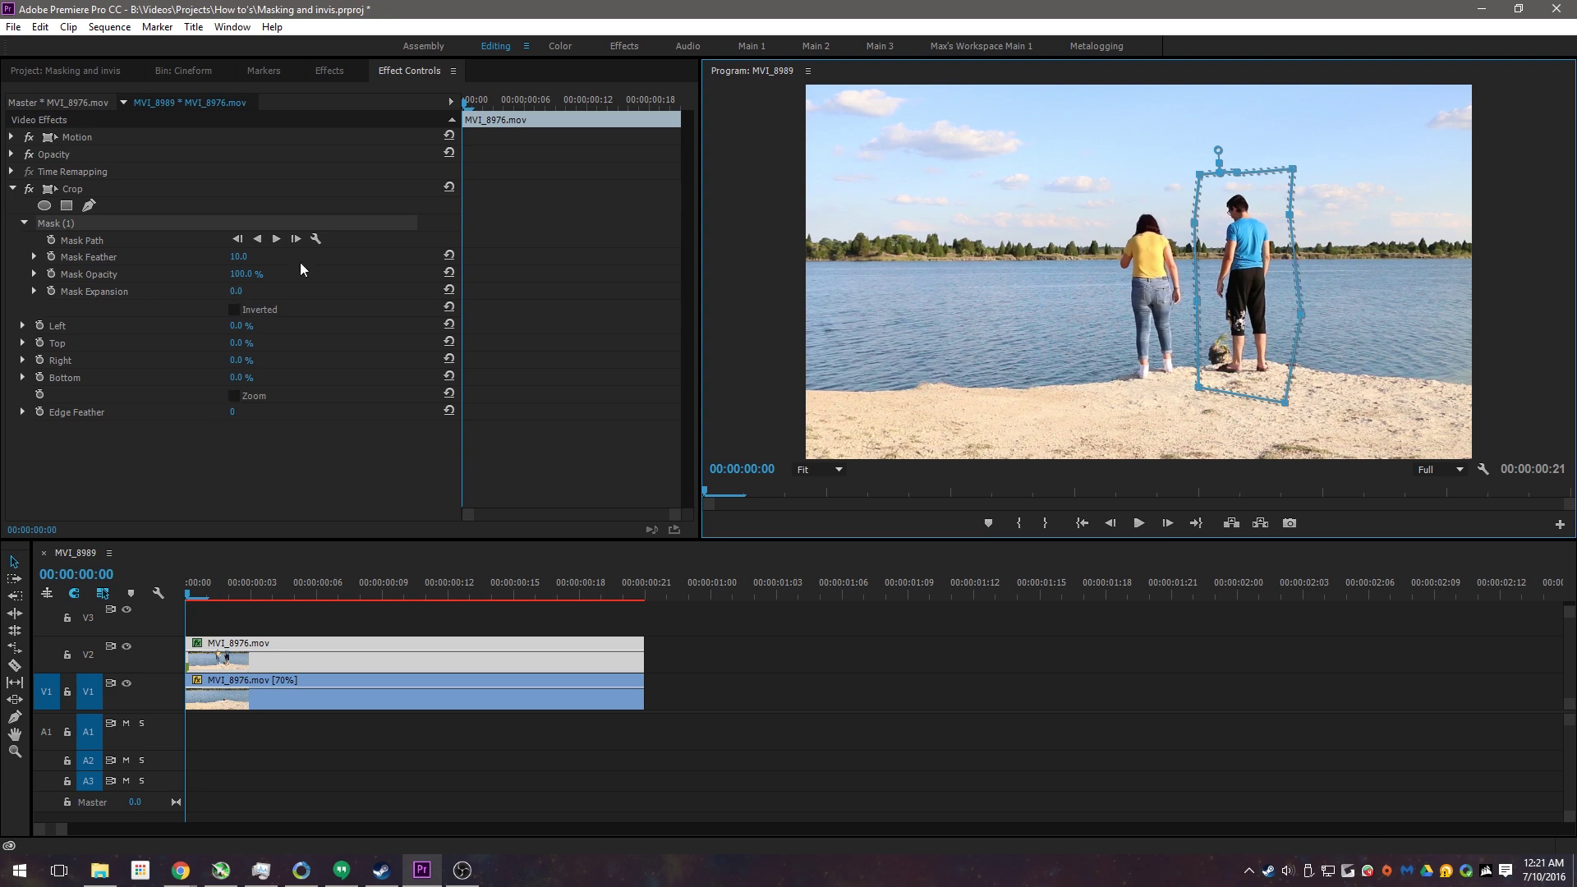
click(231, 310)
click(234, 309)
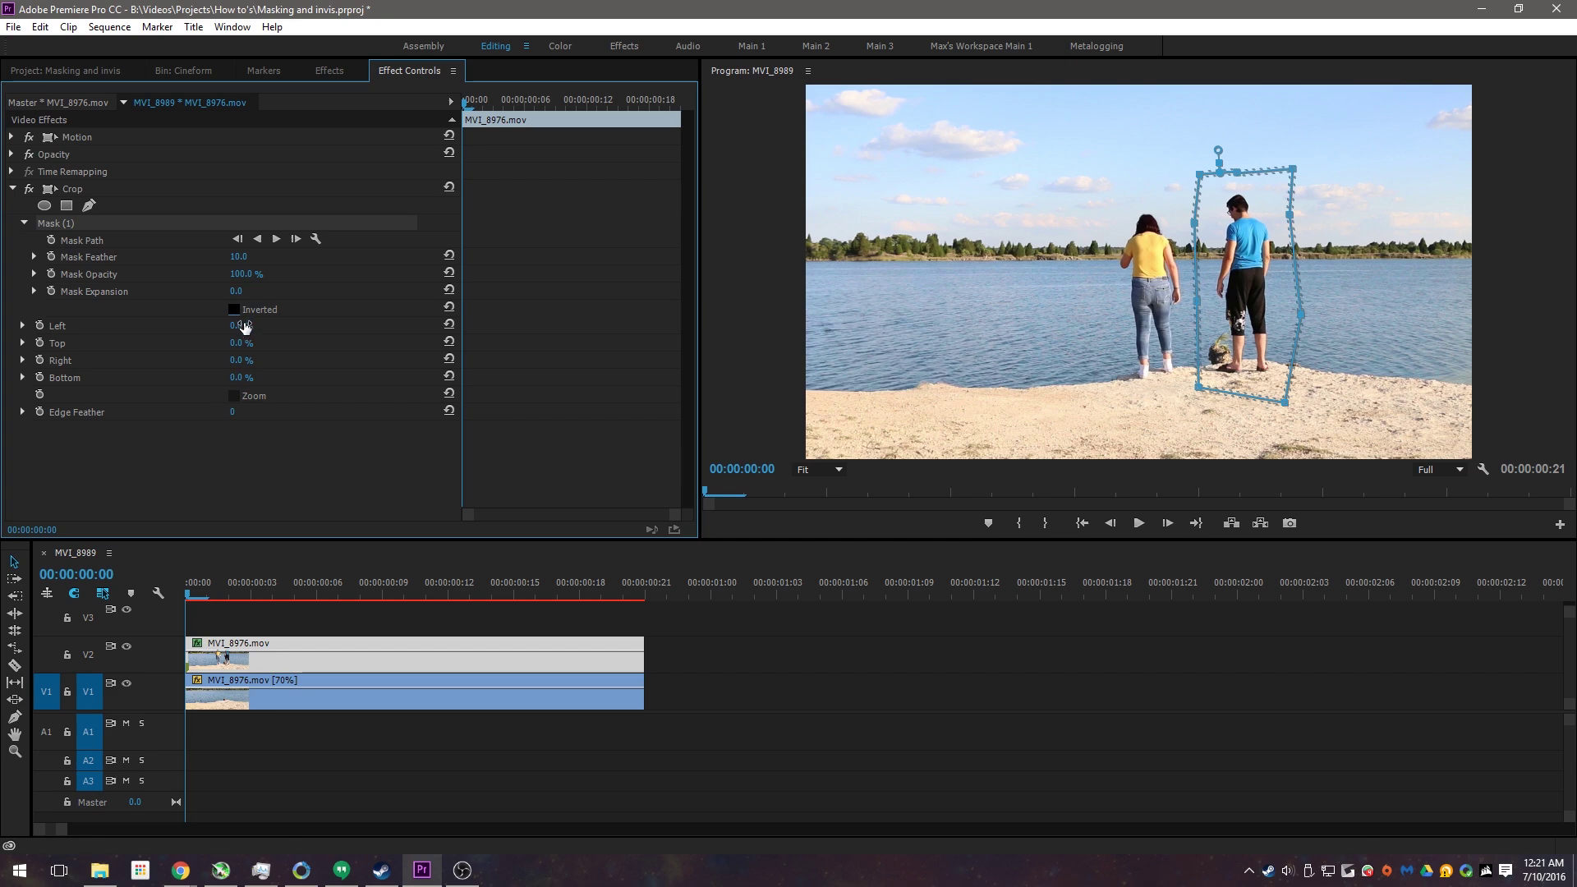
Set the Crop Left value to 100% so the man inside the mask disappears.
click(245, 326)
text(100)
key(Return)
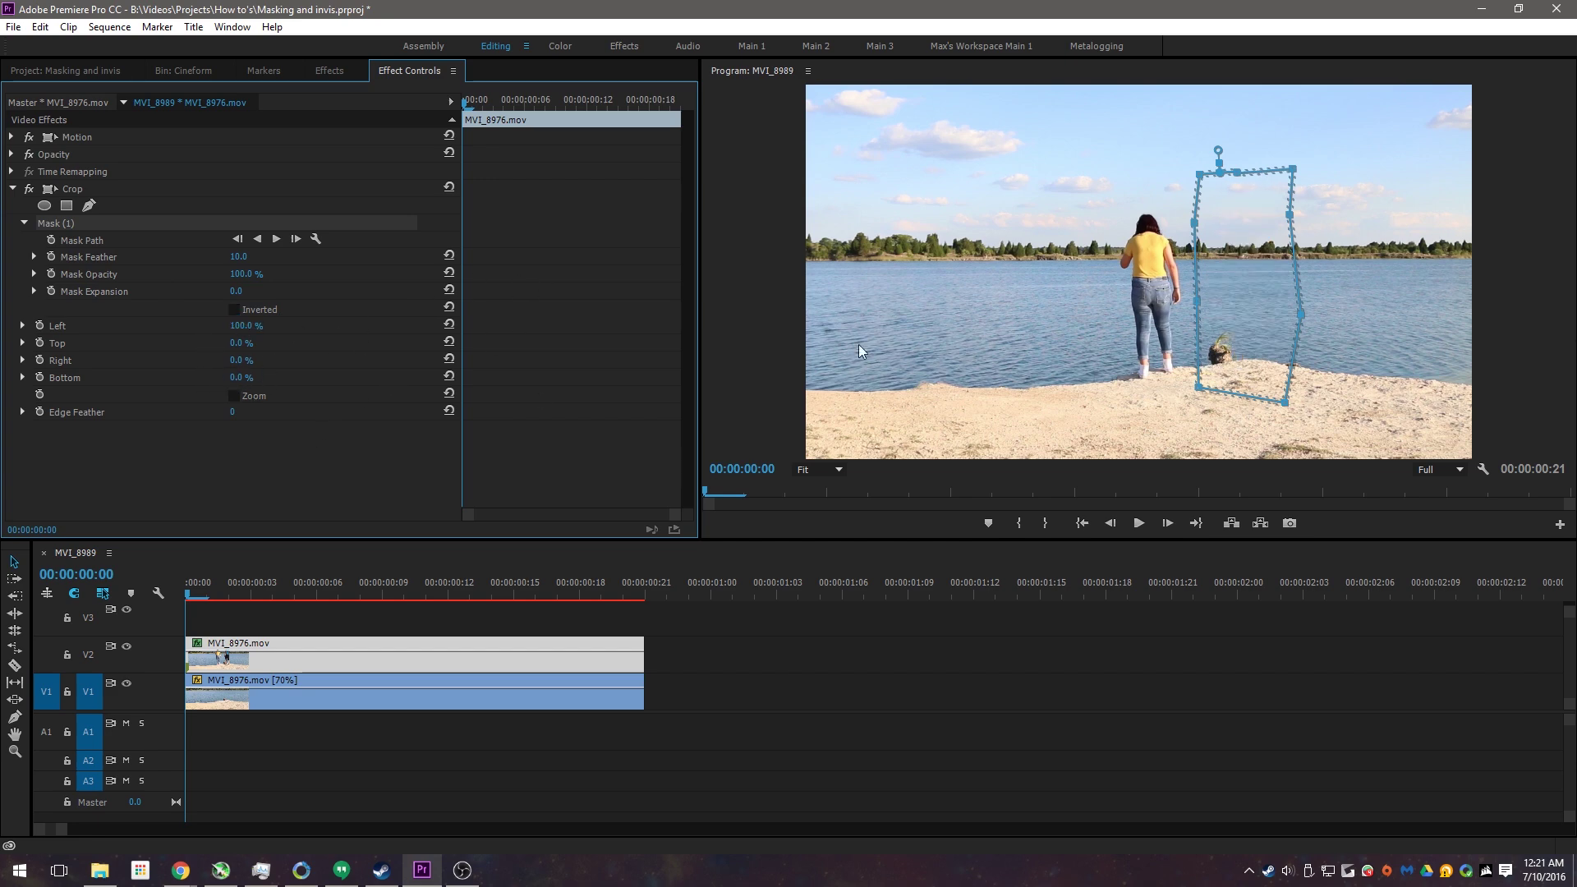
click(248, 327)
text(16)
key(Return)
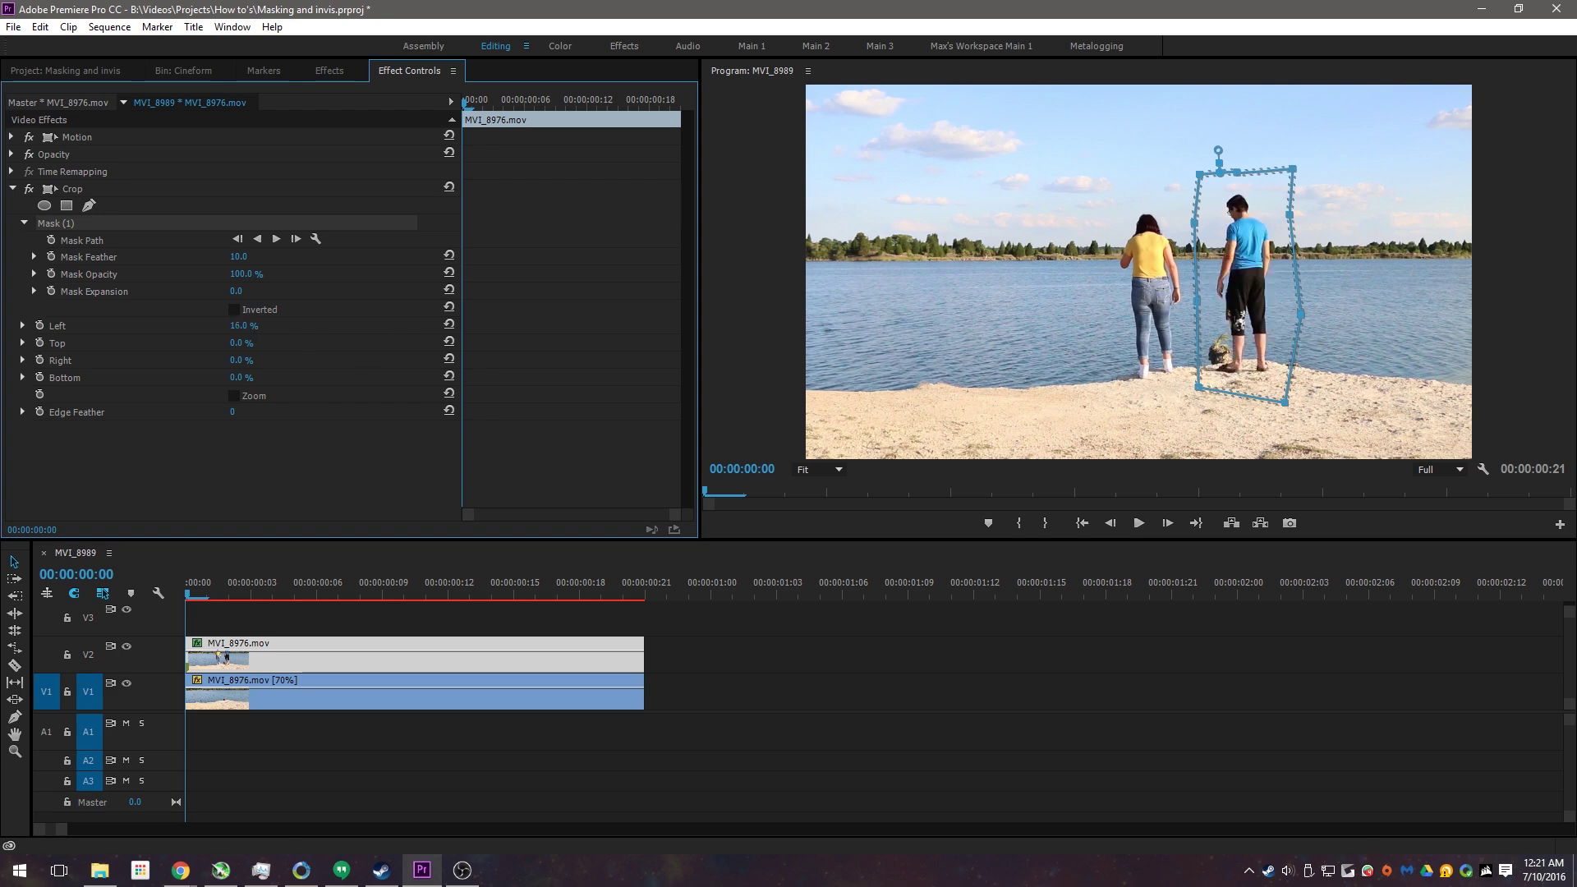
drag(243, 325, 284, 325)
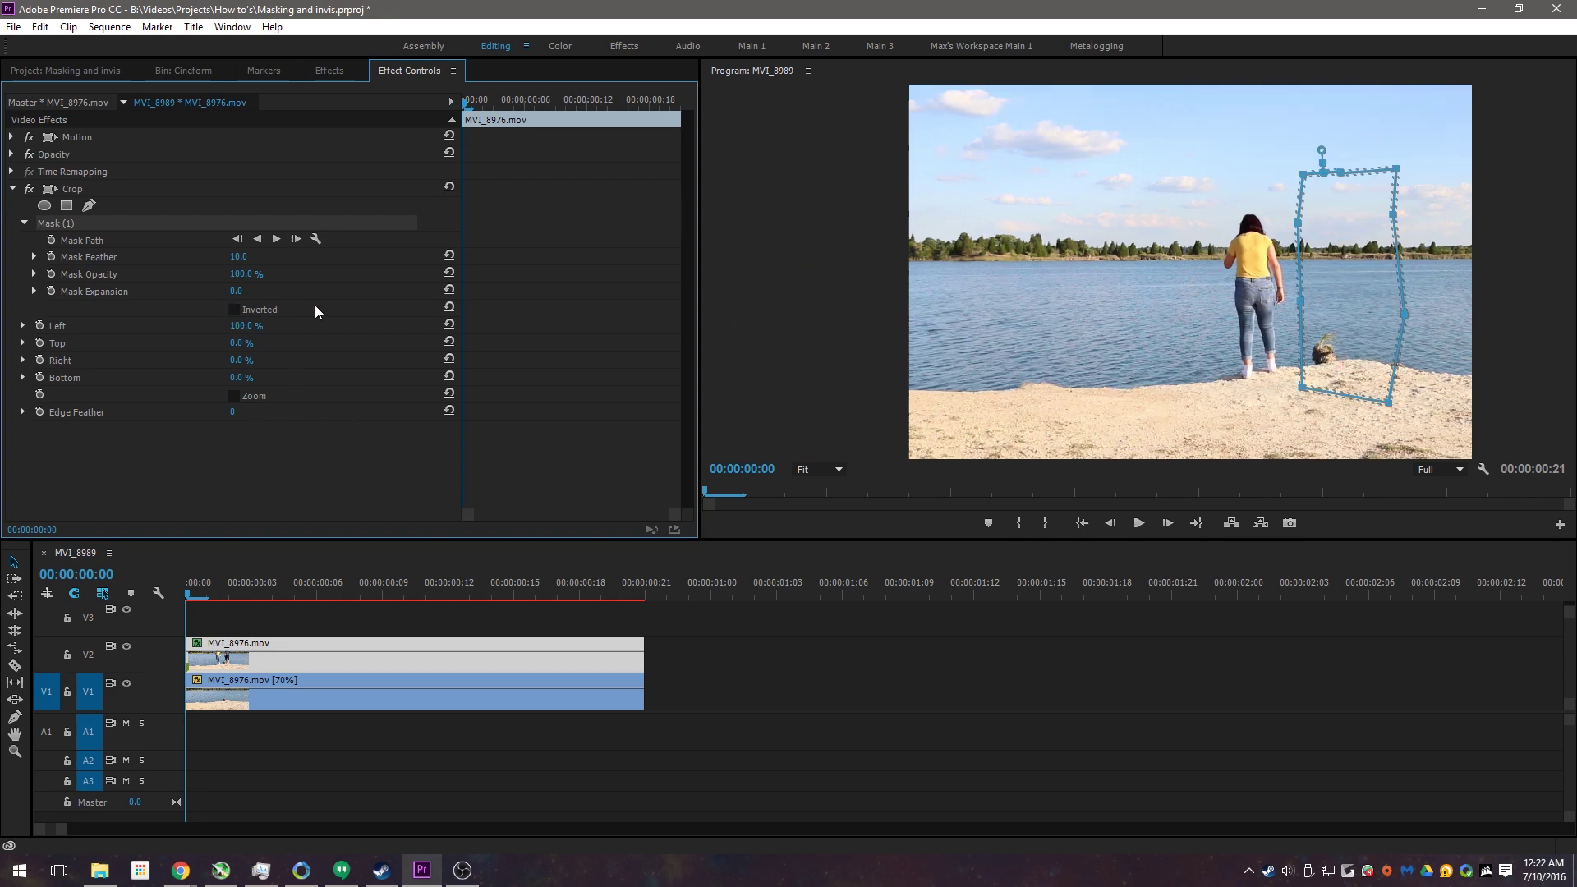
click(320, 435)
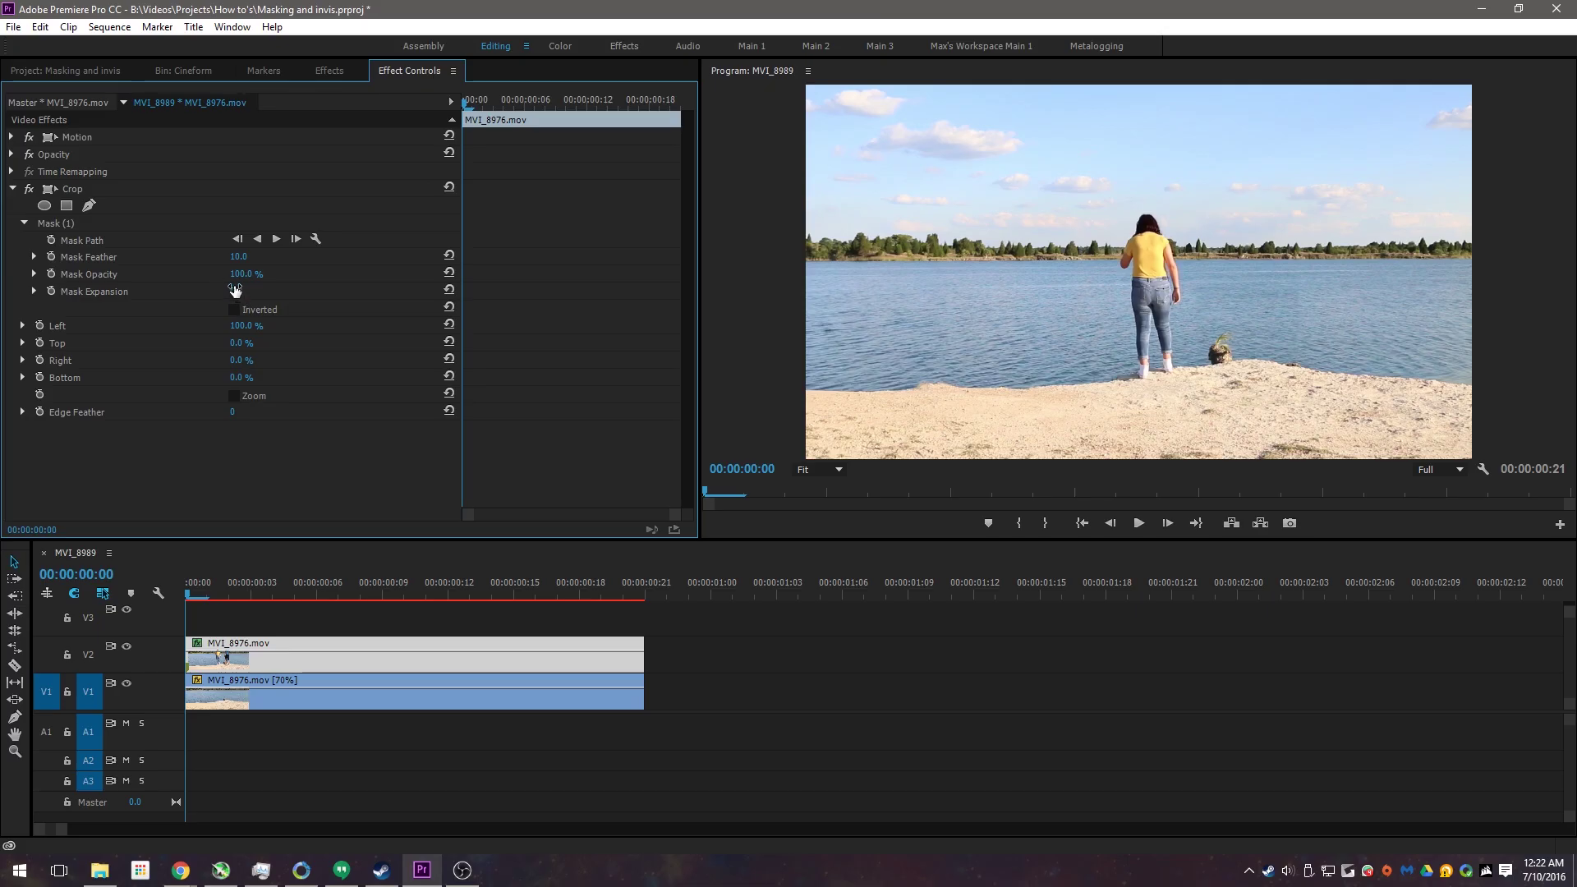
Set Mask Feather to 20 and Mask Expansion to 5.
click(236, 257)
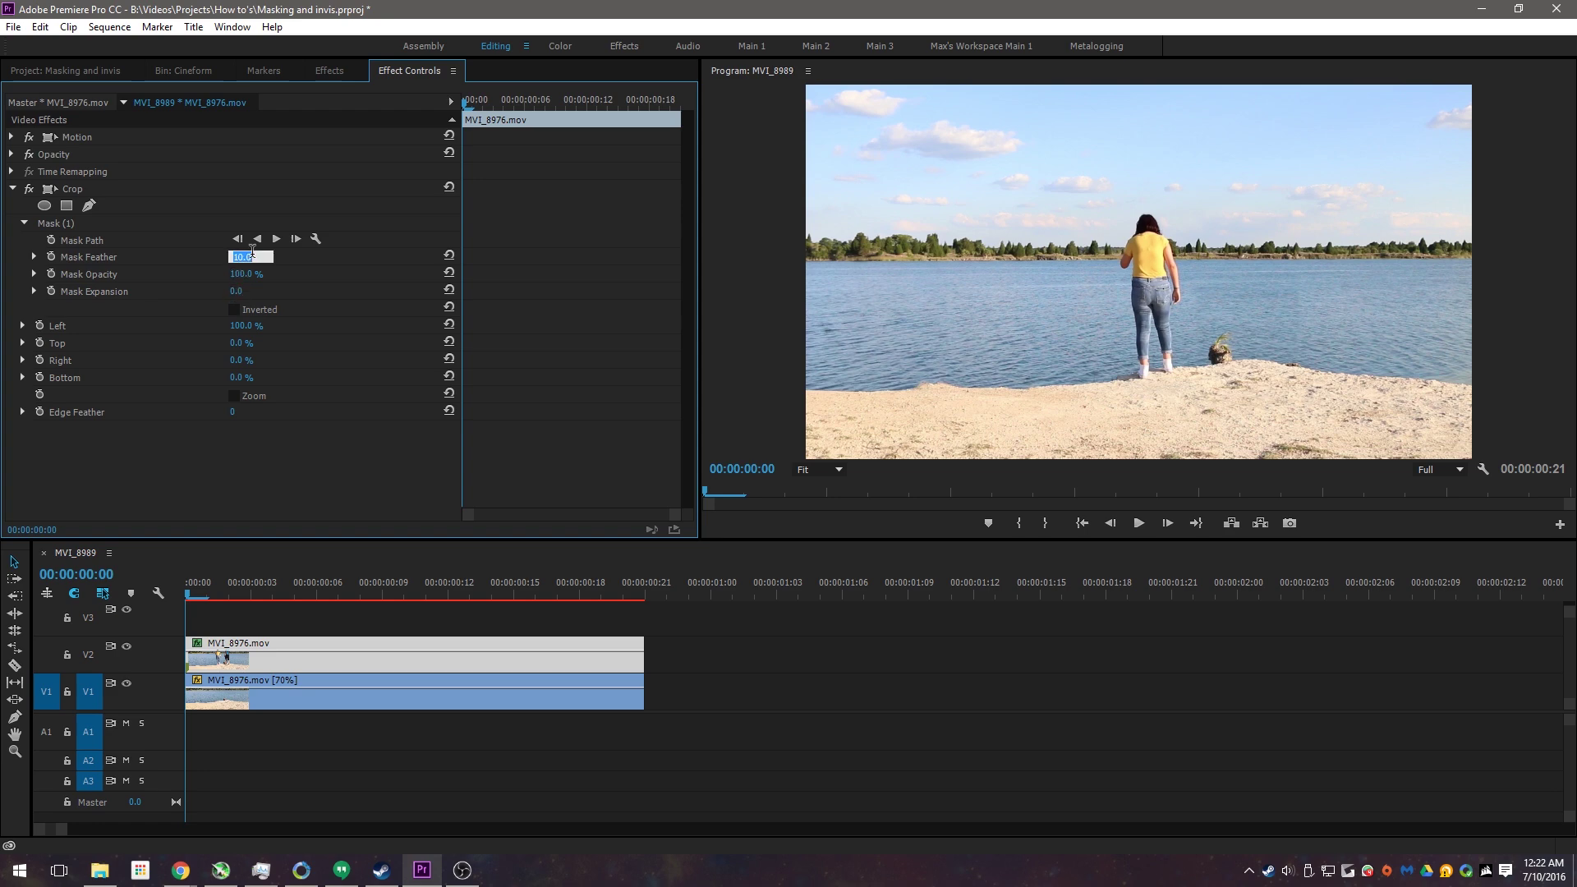
text(20)
key(Return)
click(238, 258)
click(250, 291)
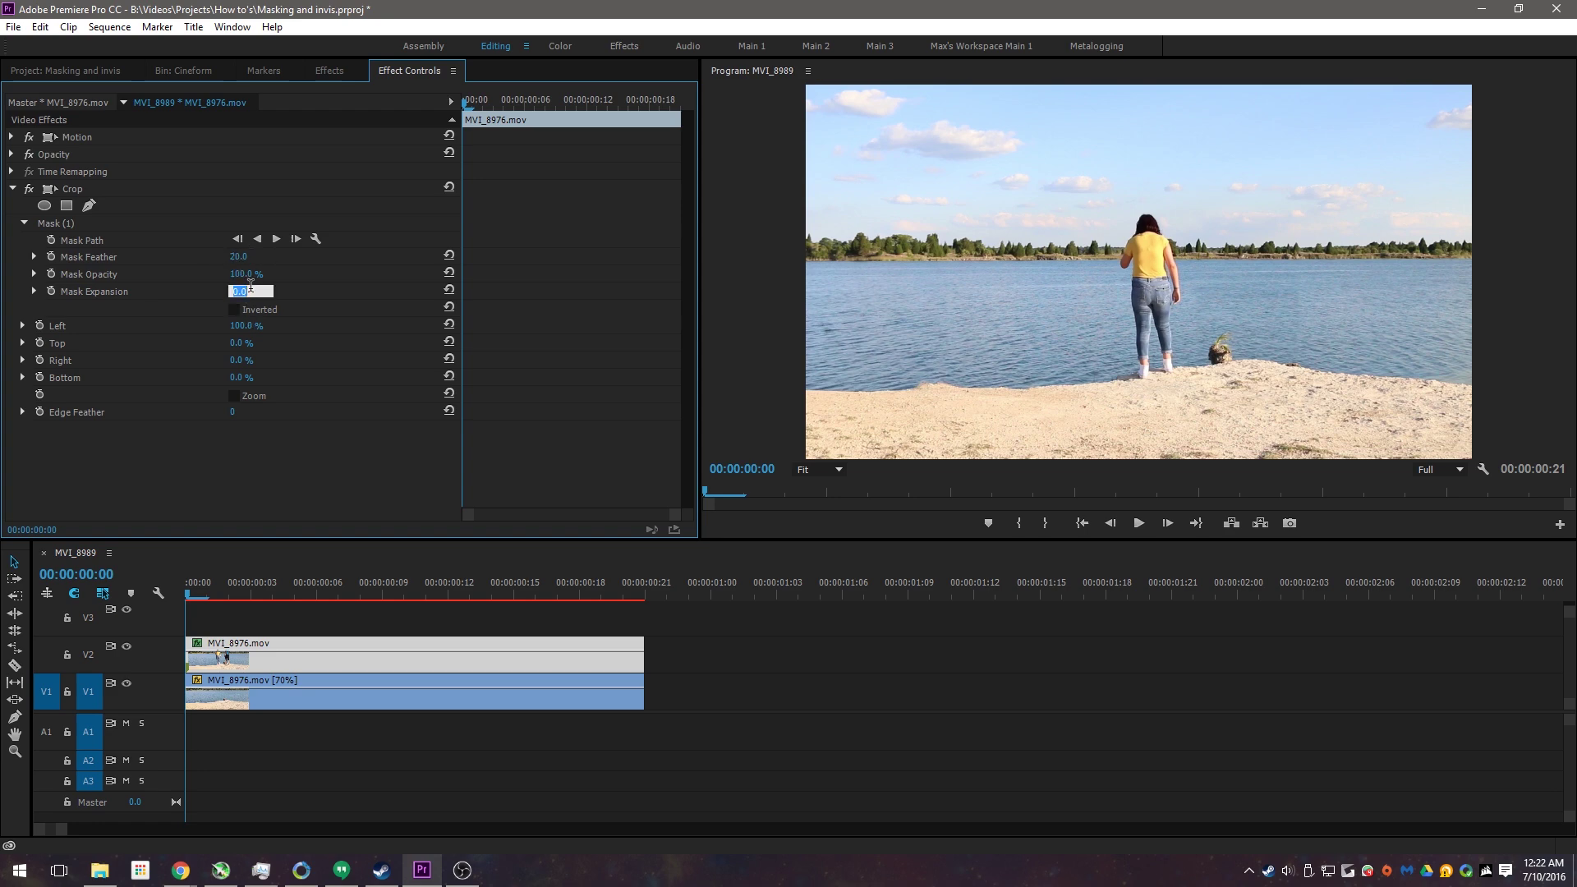
text(5)
key(Return)
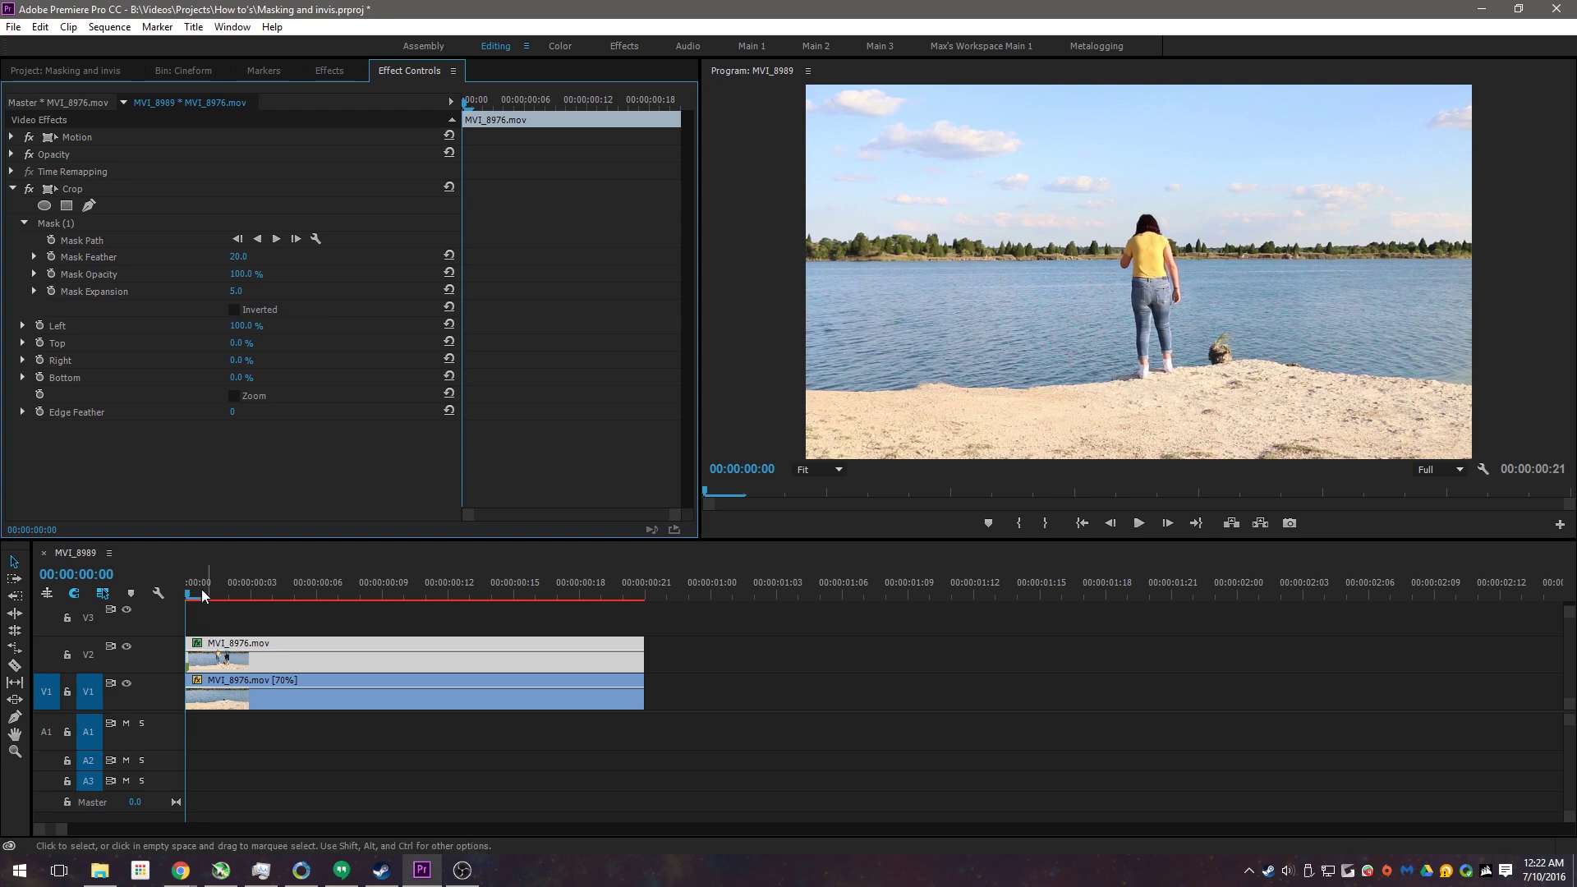
Drop the Crop's Mask Opacity to 68% so the man shows as a translucent ghost.
drag(204, 597, 393, 598)
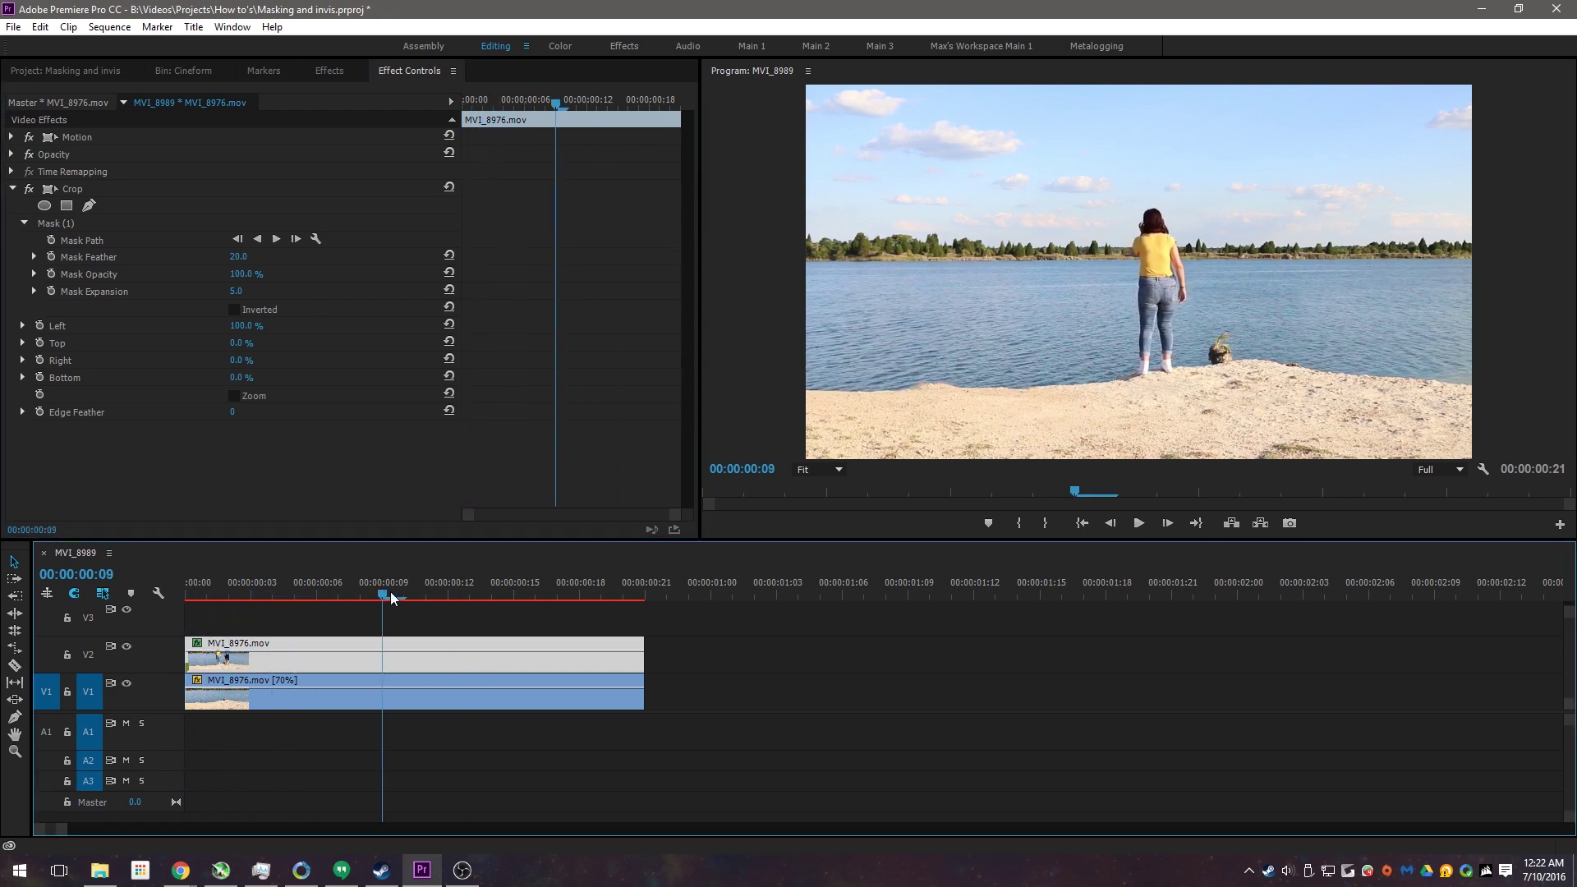
click(128, 685)
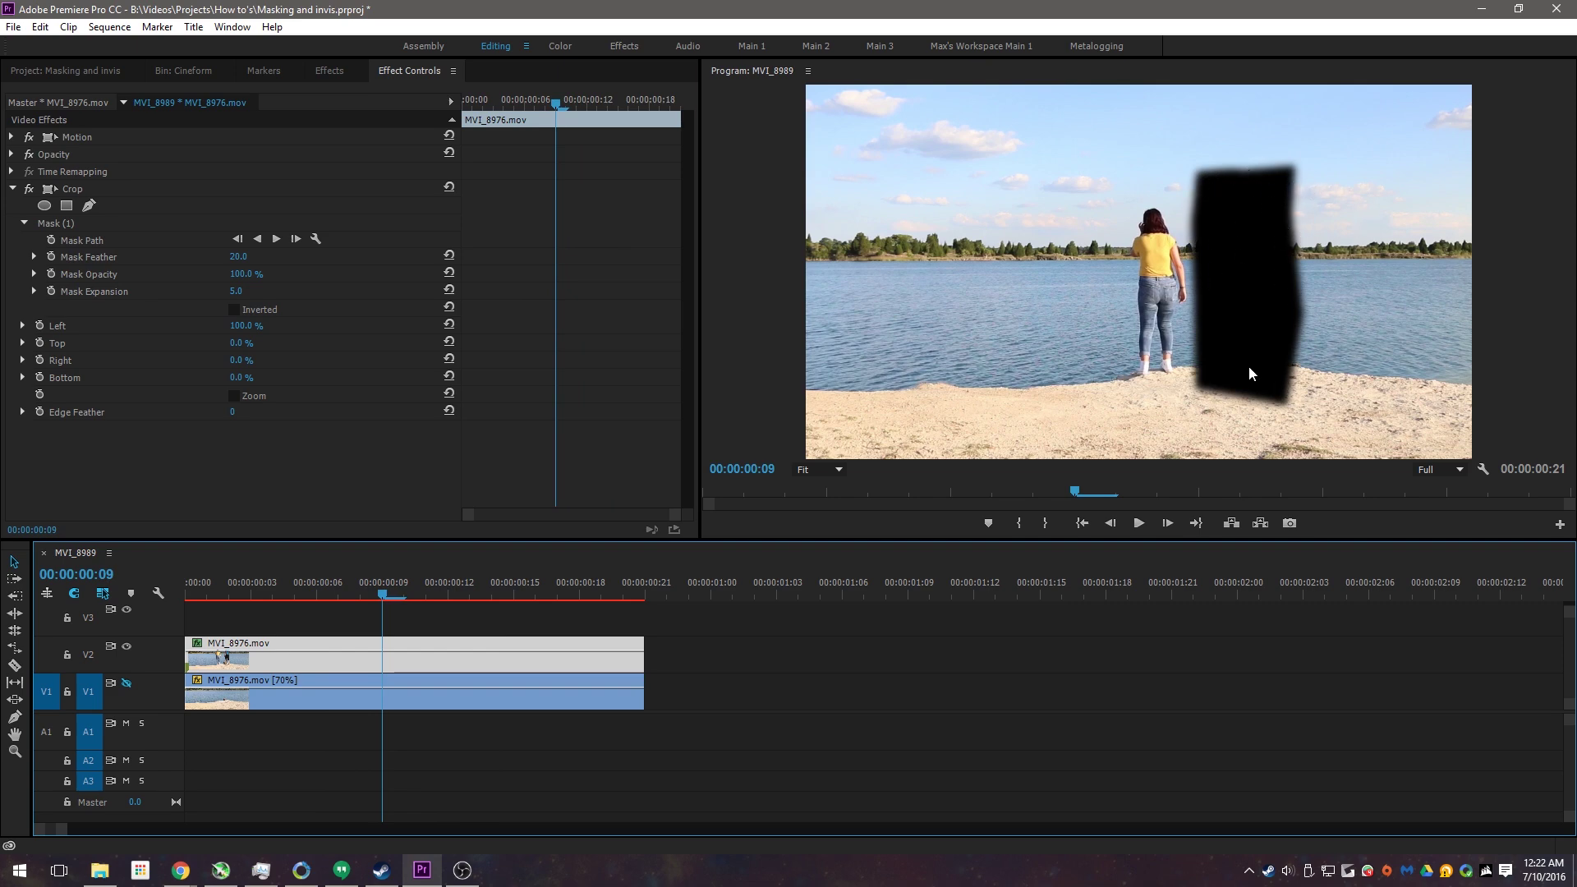
click(127, 685)
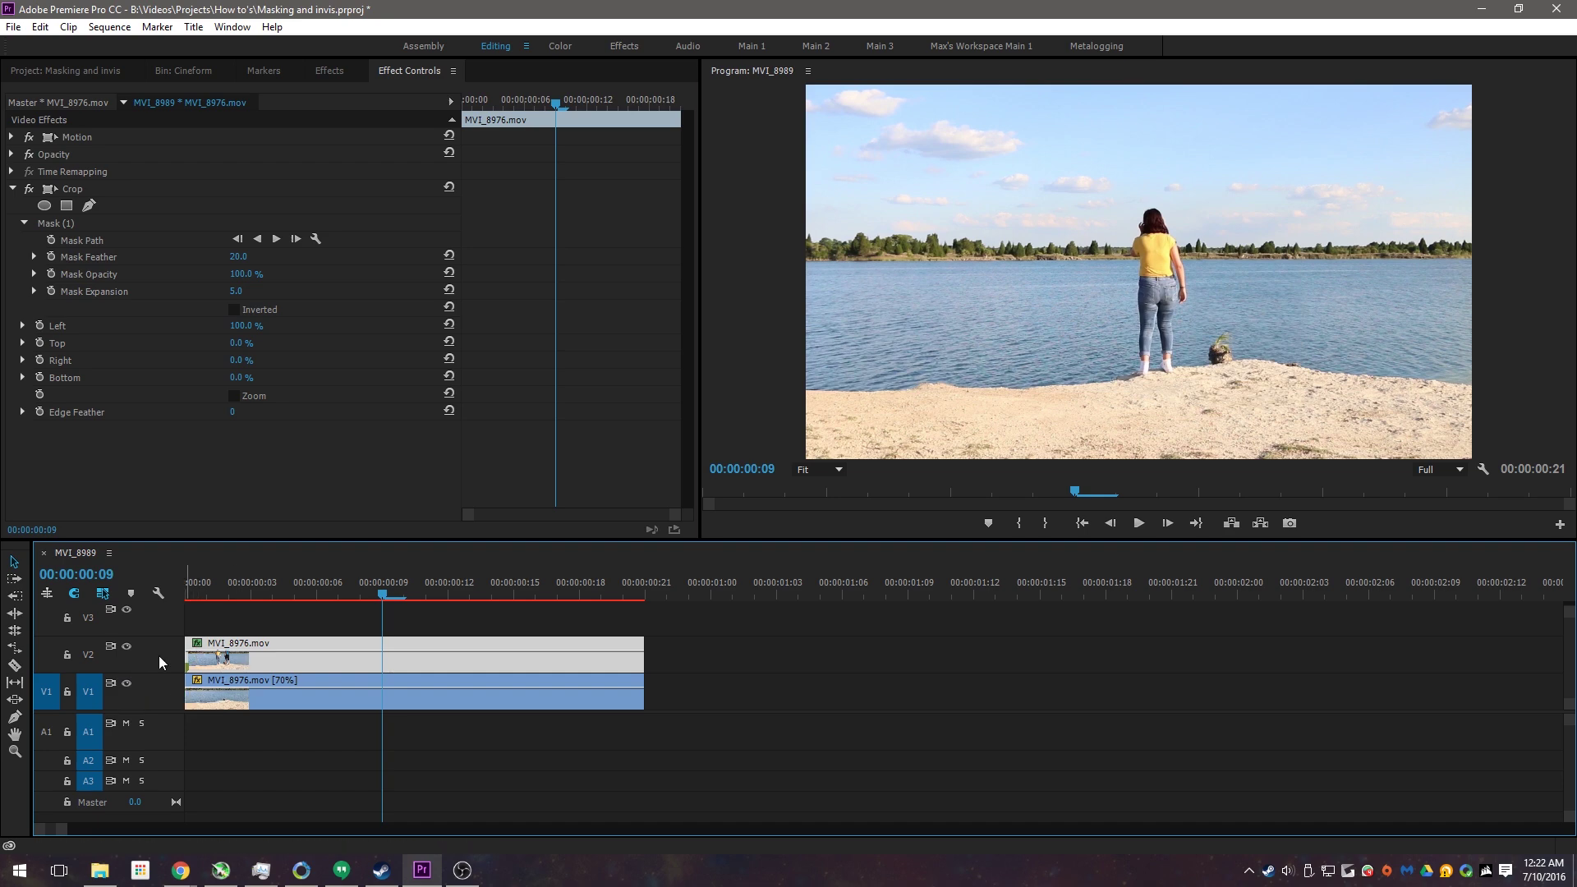
key(ctrl+=)
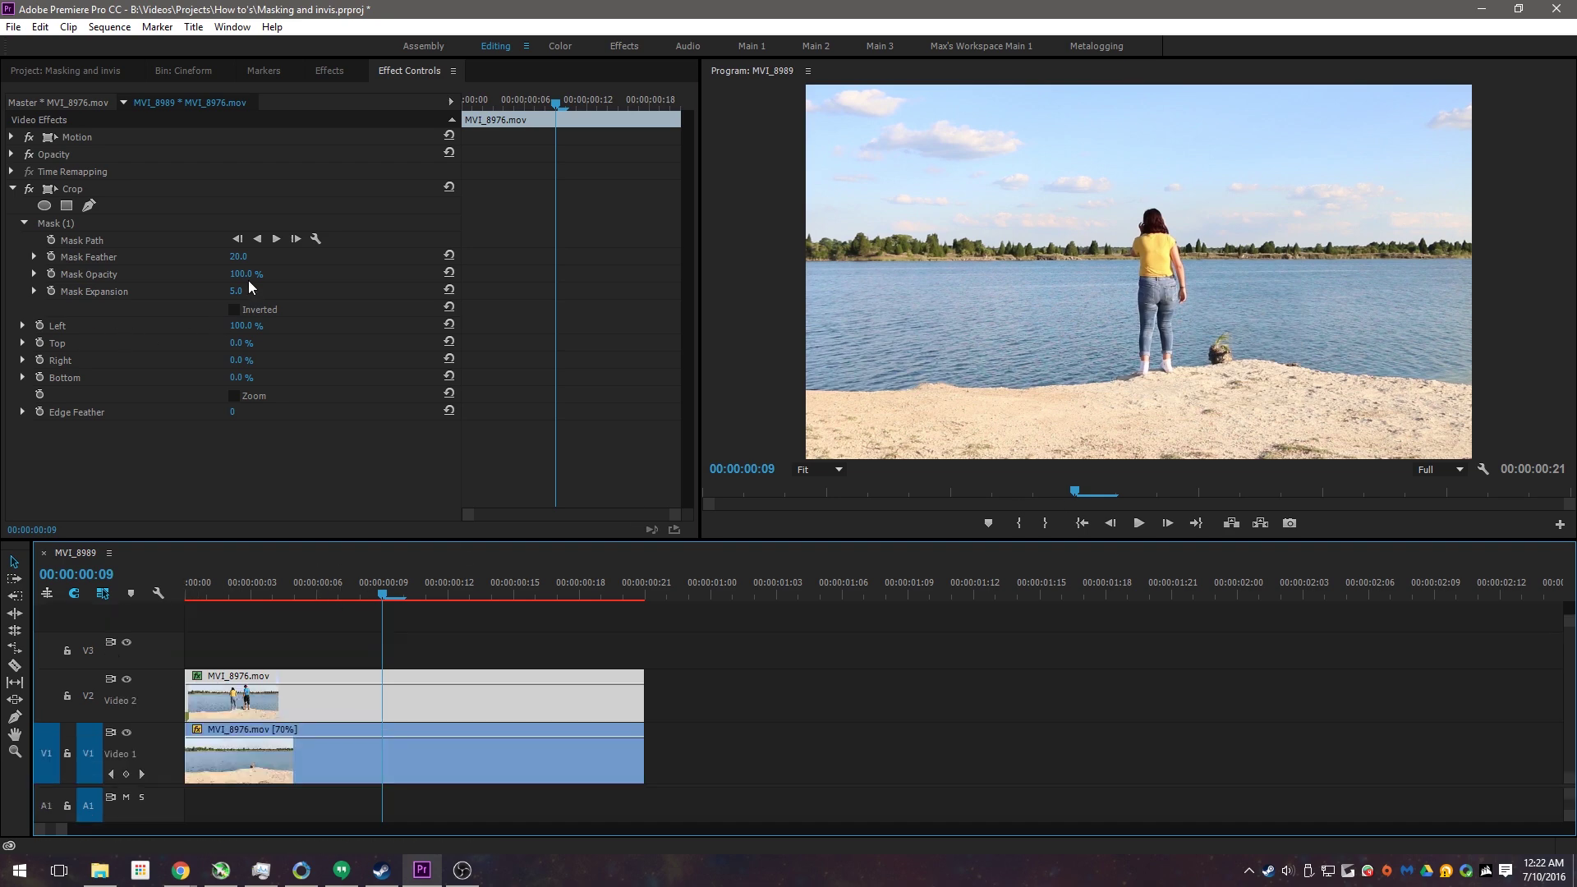
mouse_move(245, 273)
mouse_down()
mouse_move(175, 274)
mouse_move(221, 273)
mouse_up()
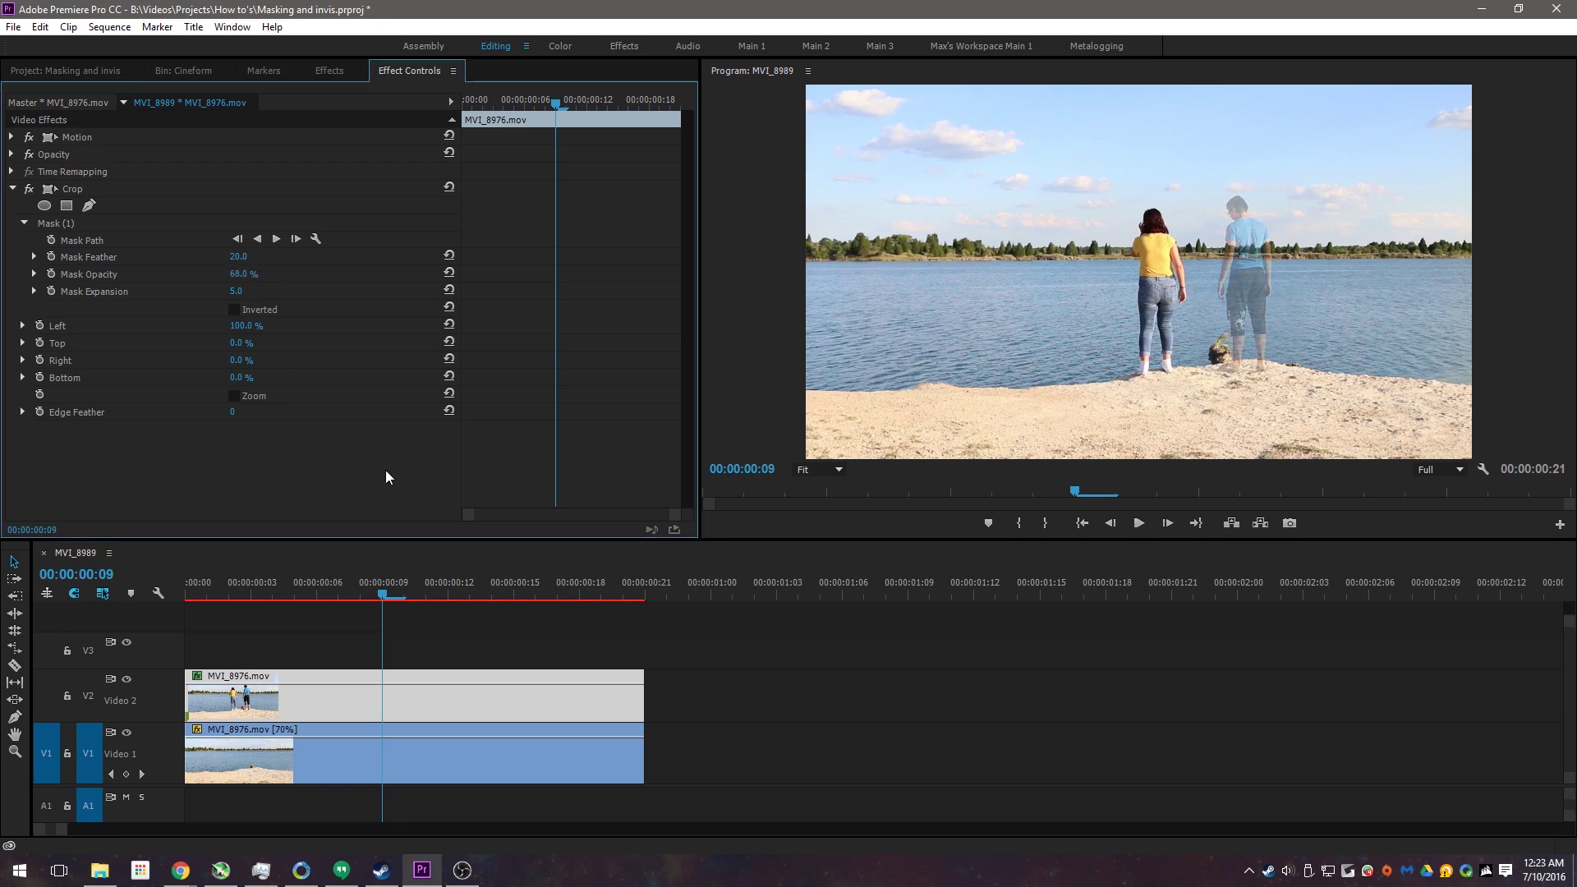
drag(367, 585, 313, 600)
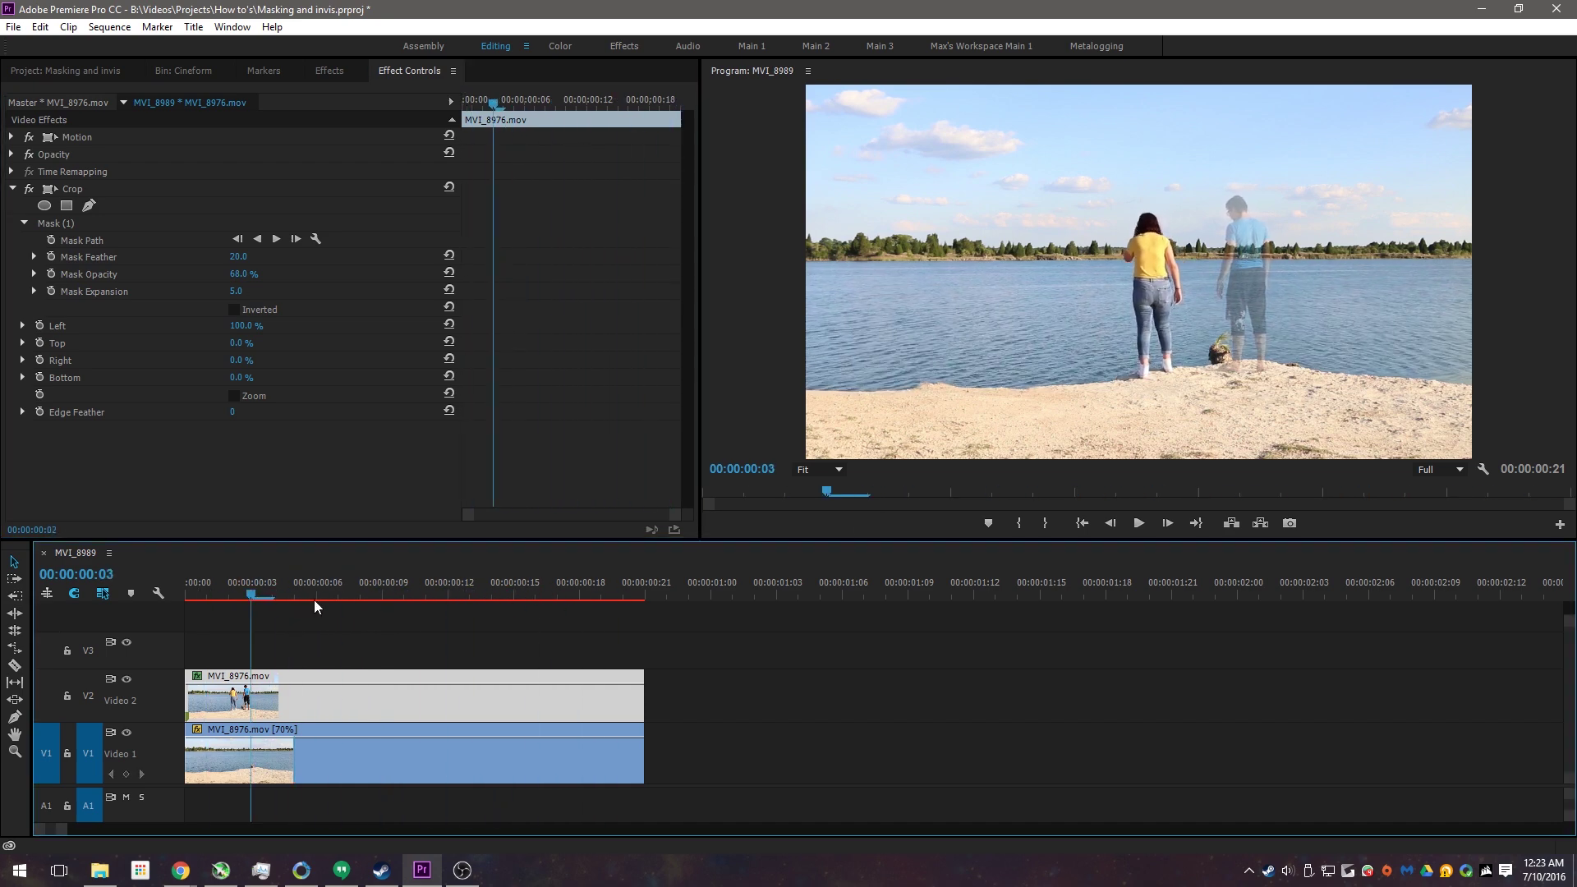
Return the playhead to 00:00:00:00 and select Mask (1) to show its outline.
click(199, 577)
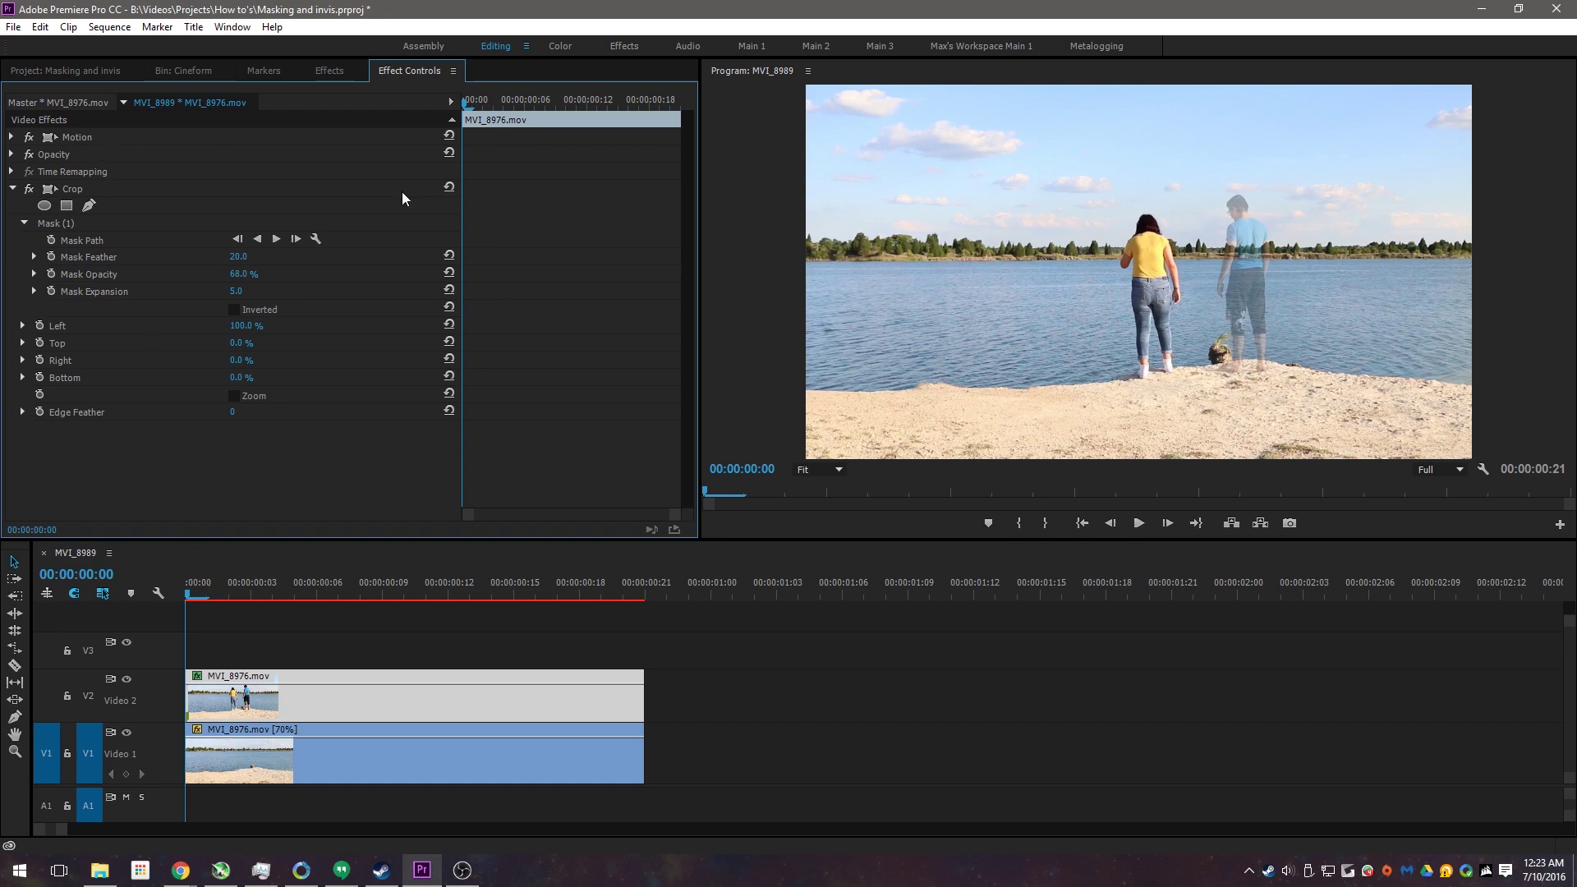
click(154, 224)
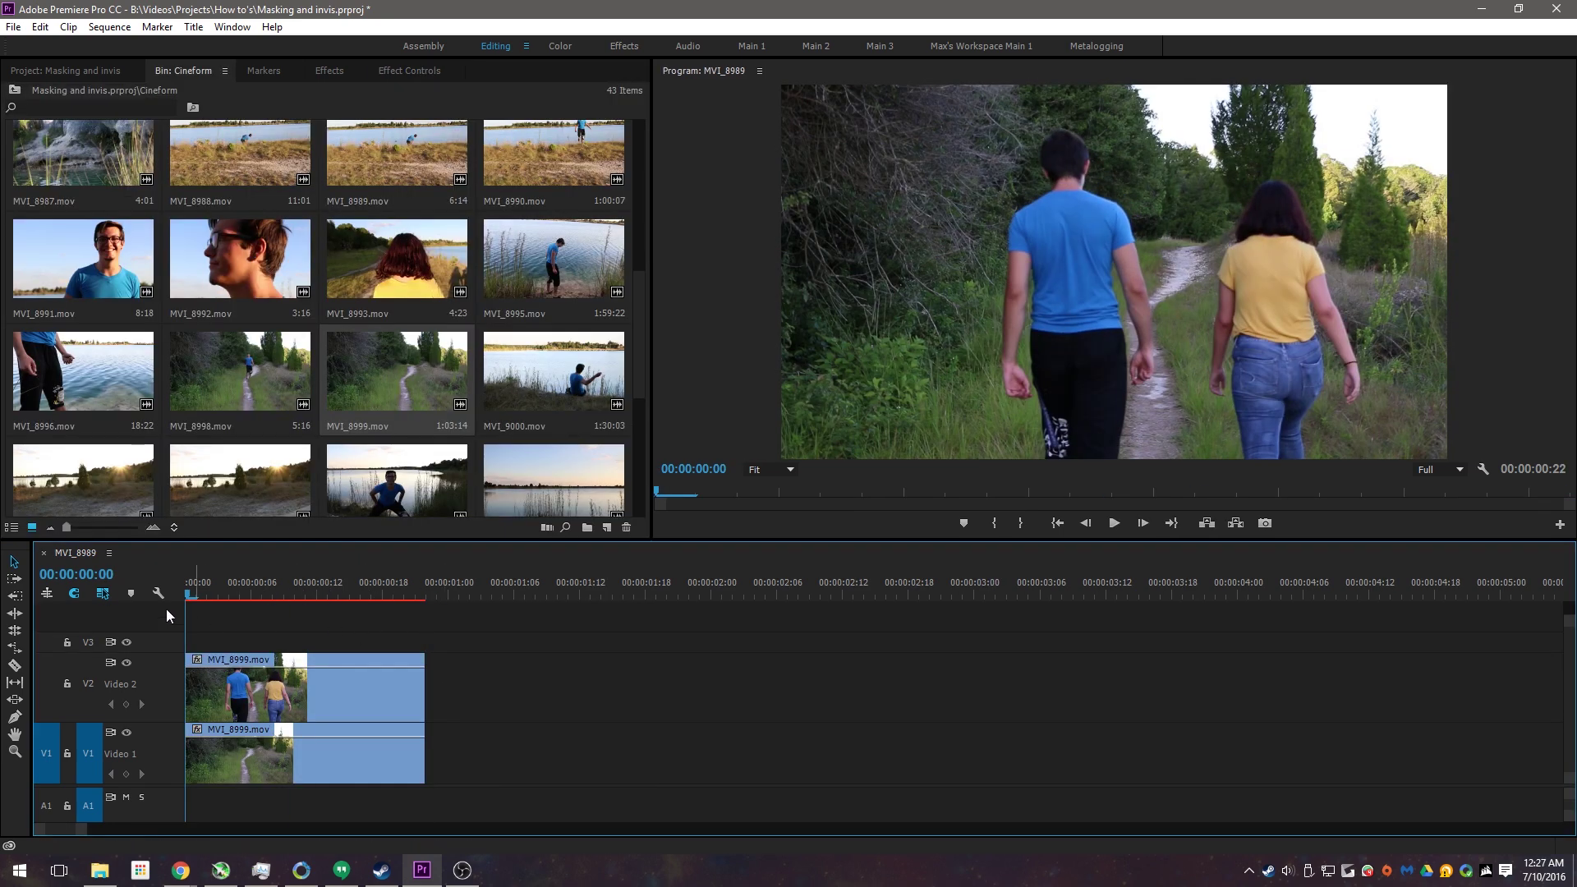
Apply the Crop effect to the top MVI_8999 clip on V2.
click(127, 663)
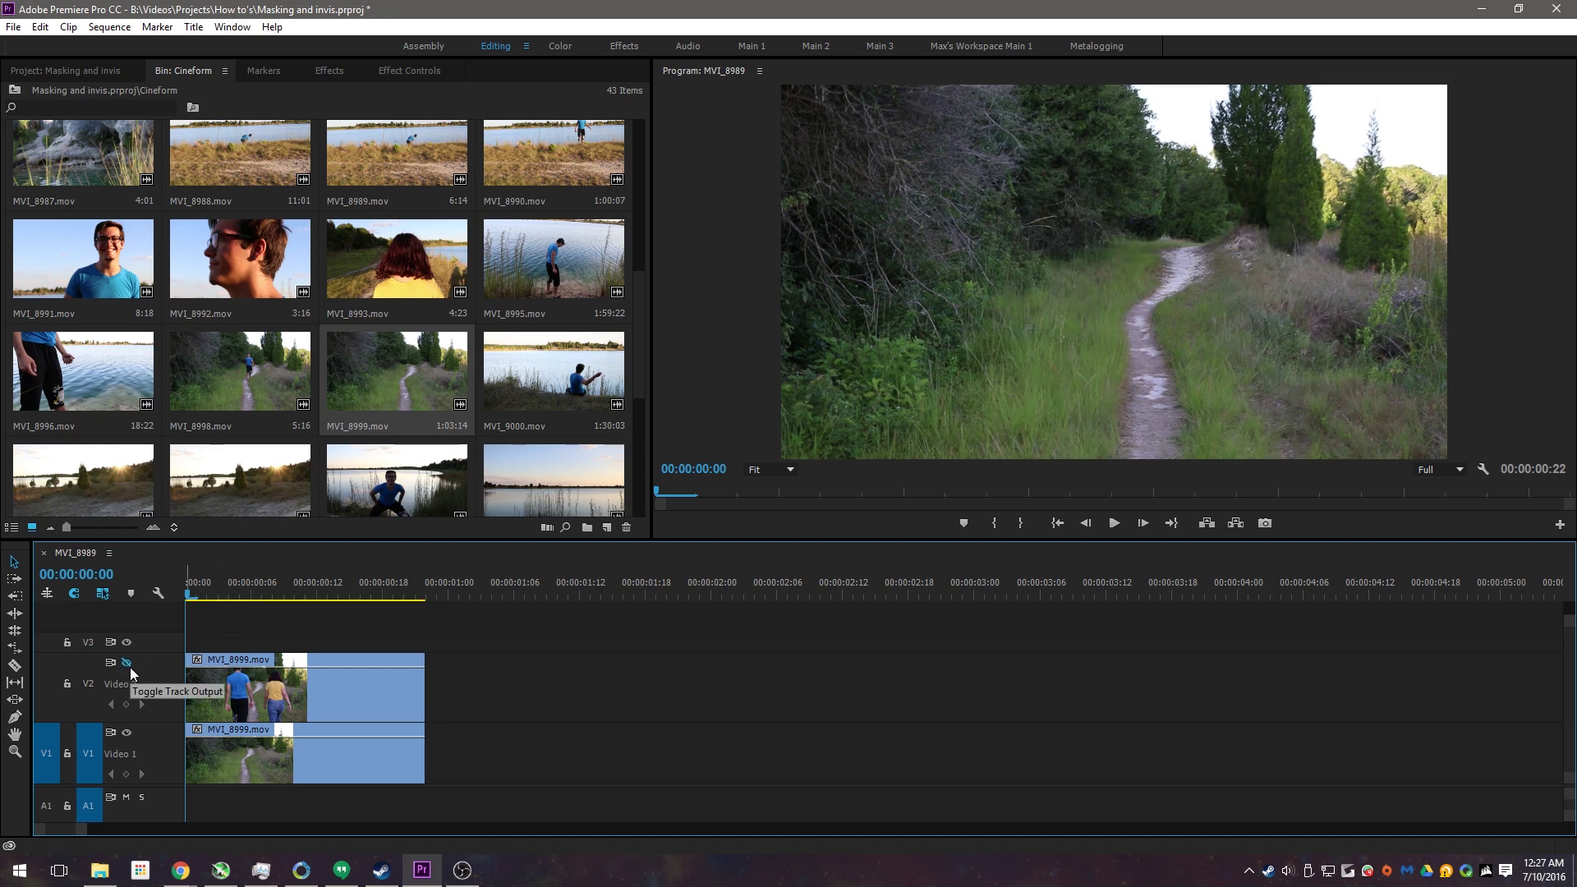
click(129, 668)
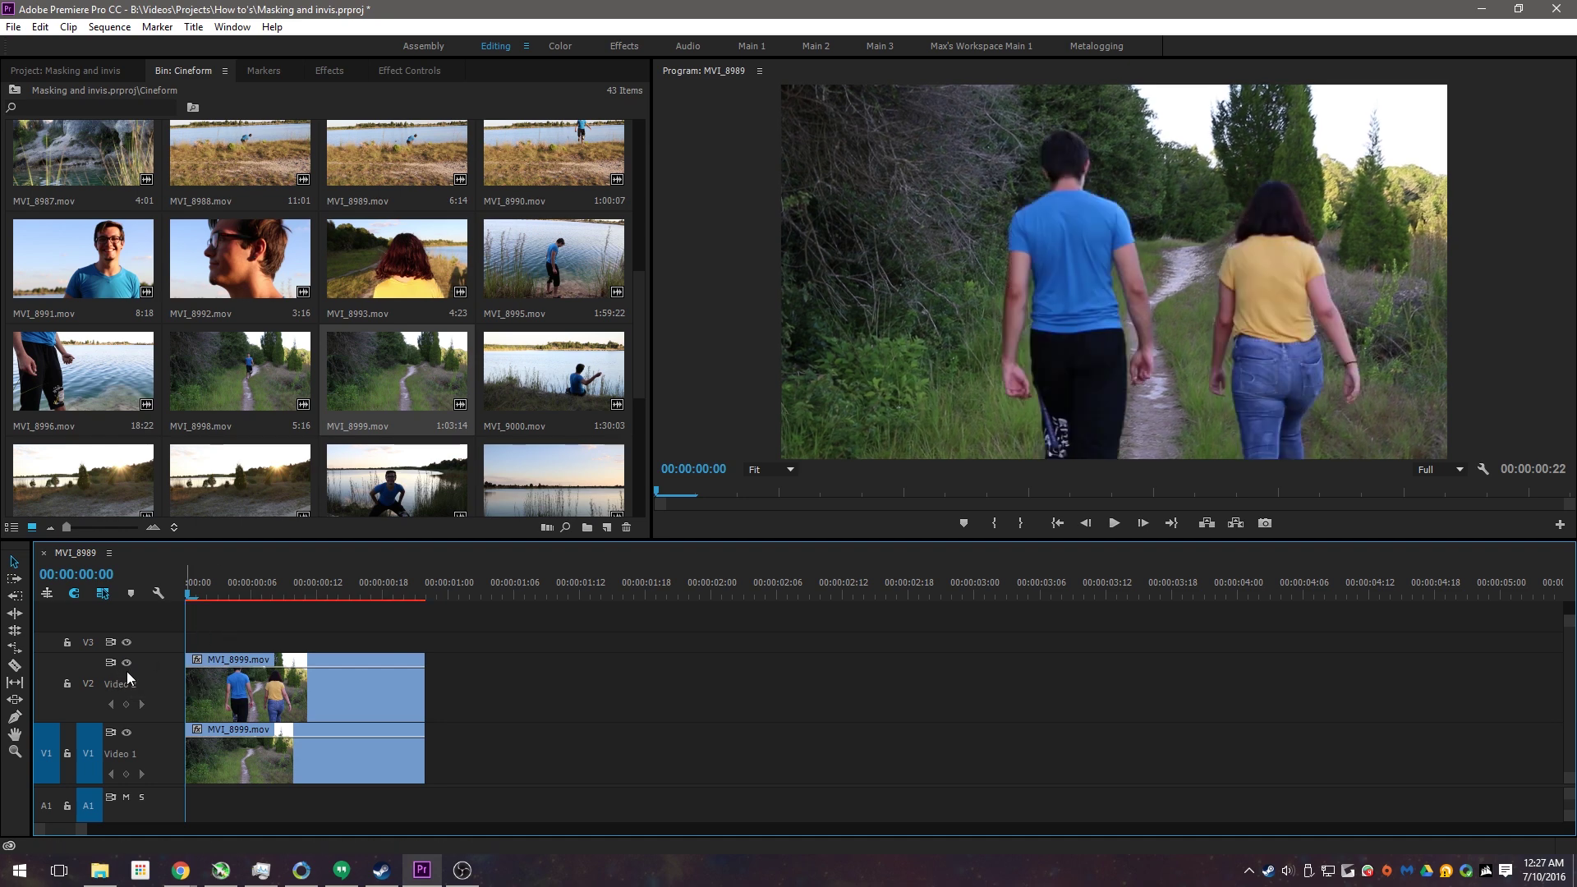
click(328, 70)
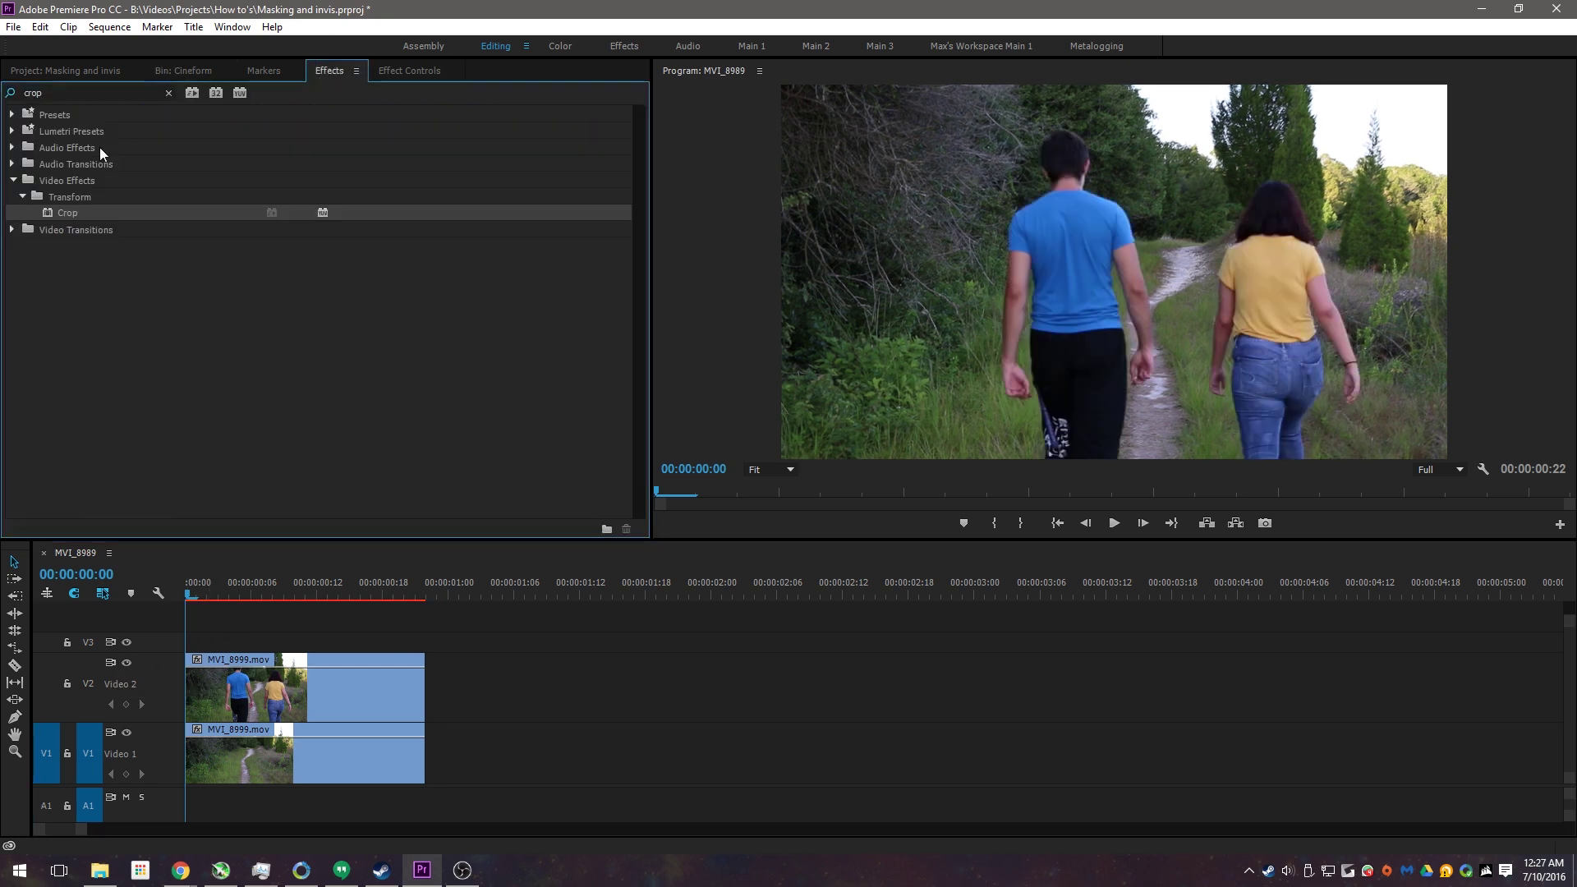
drag(83, 213, 345, 686)
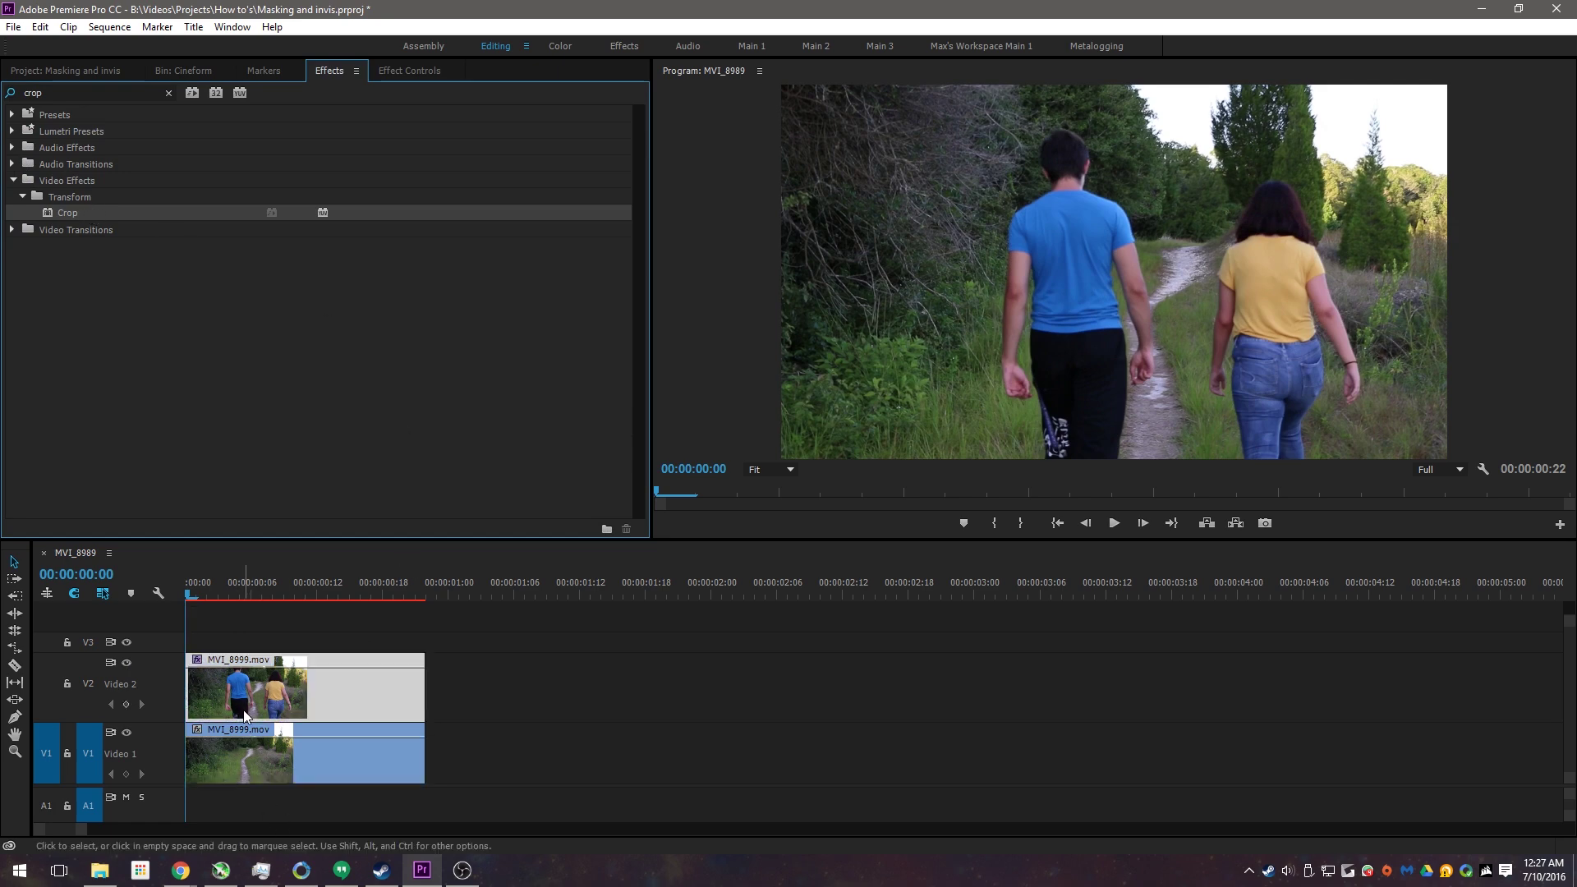
click(409, 70)
Start a pen mask above the man's head and trace down his right side, preview at 50%.
click(89, 206)
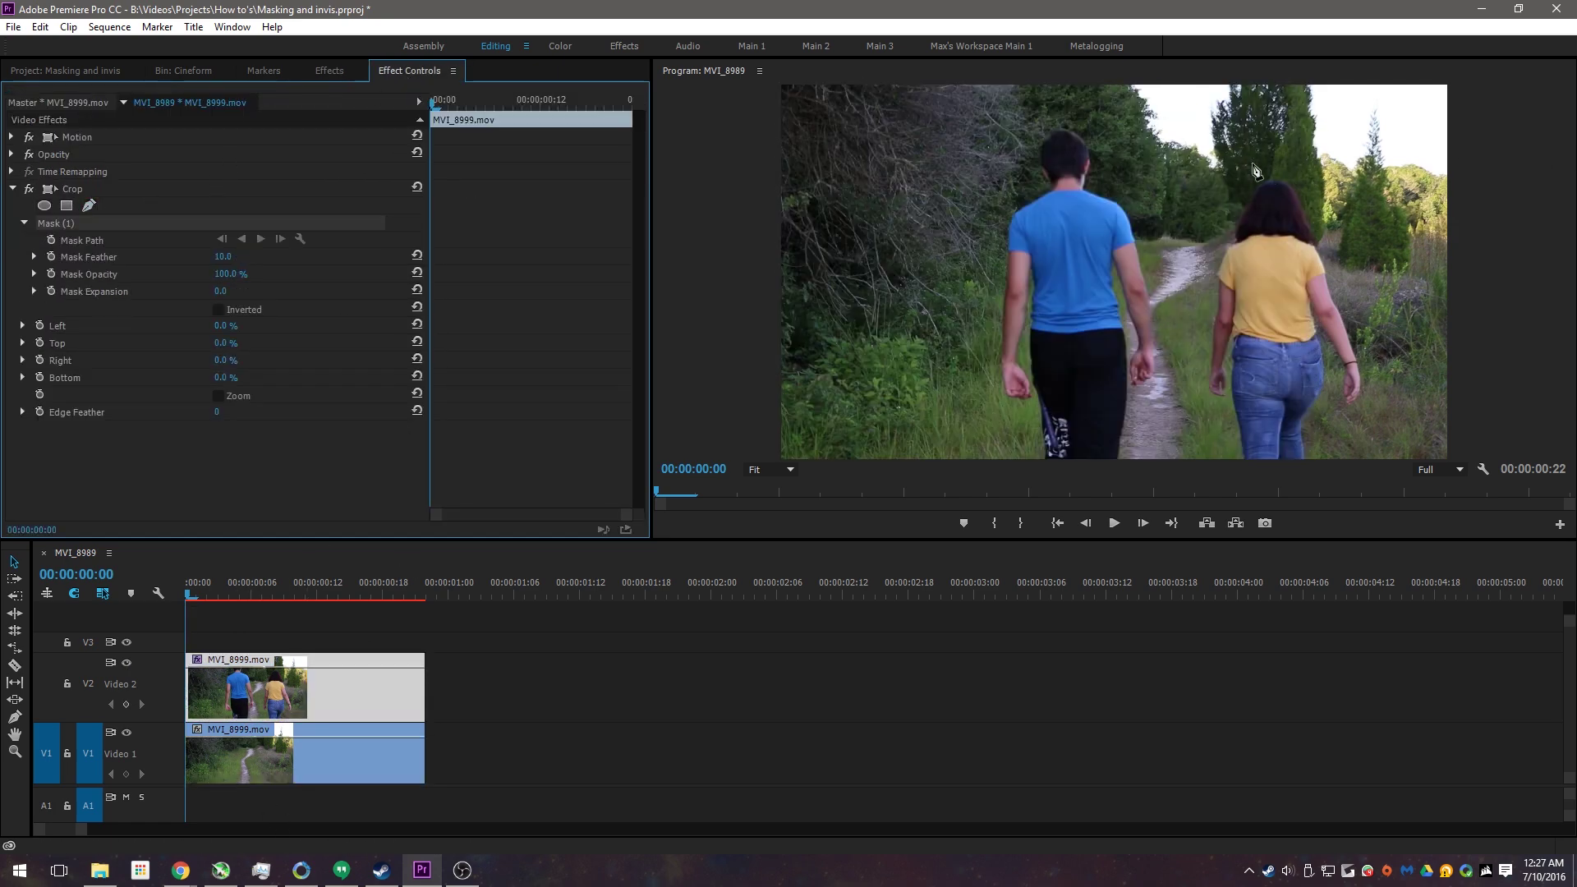
click(1062, 105)
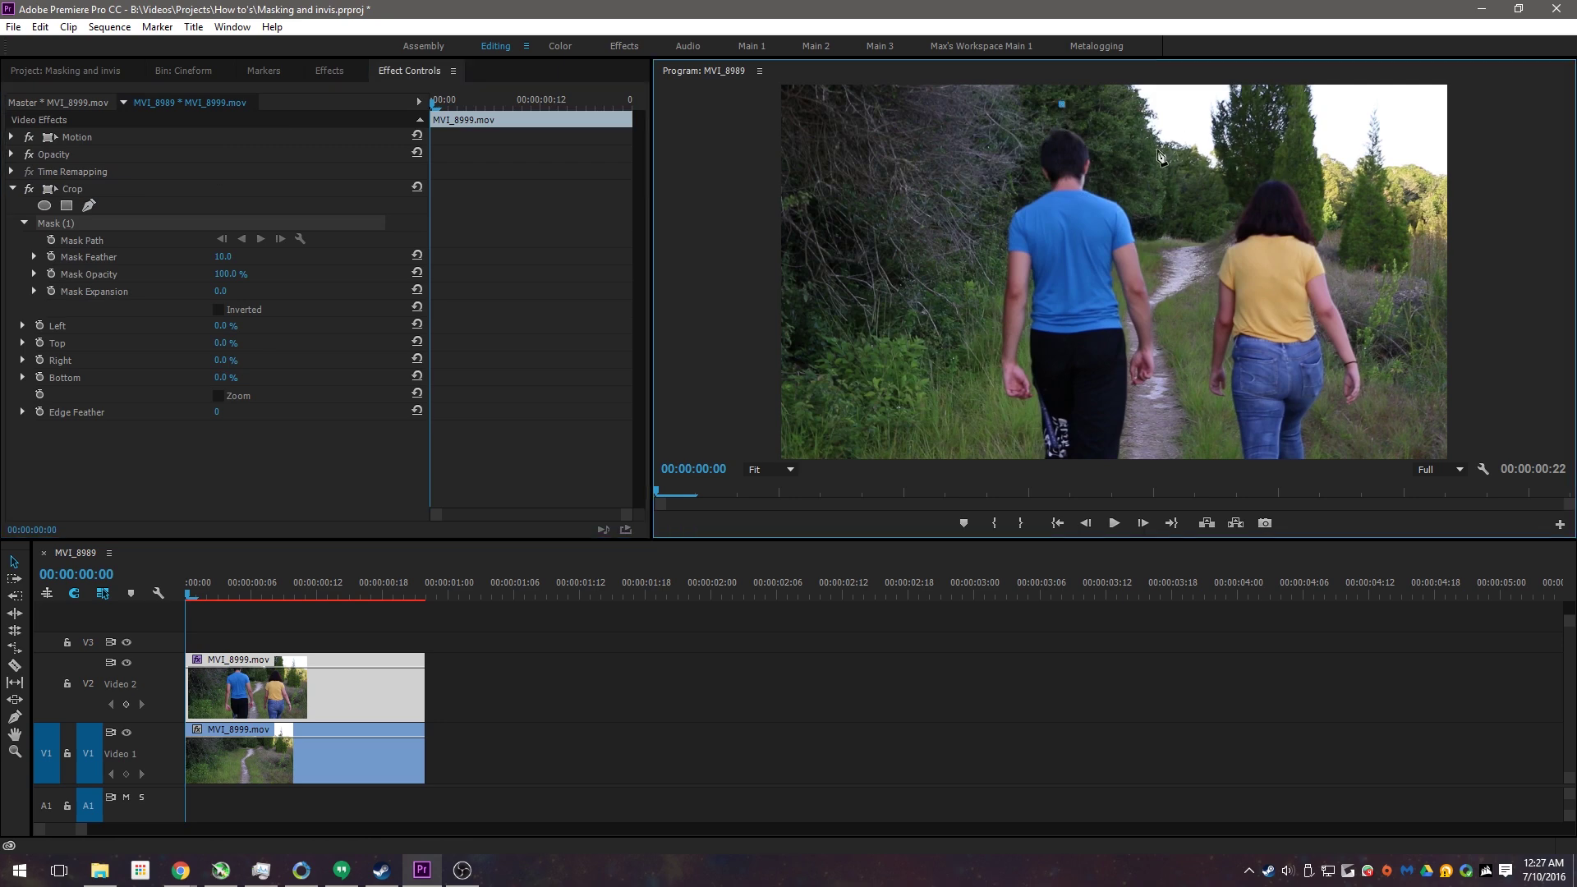
click(1138, 128)
click(1166, 167)
click(1173, 220)
click(1178, 269)
click(1186, 311)
click(1191, 422)
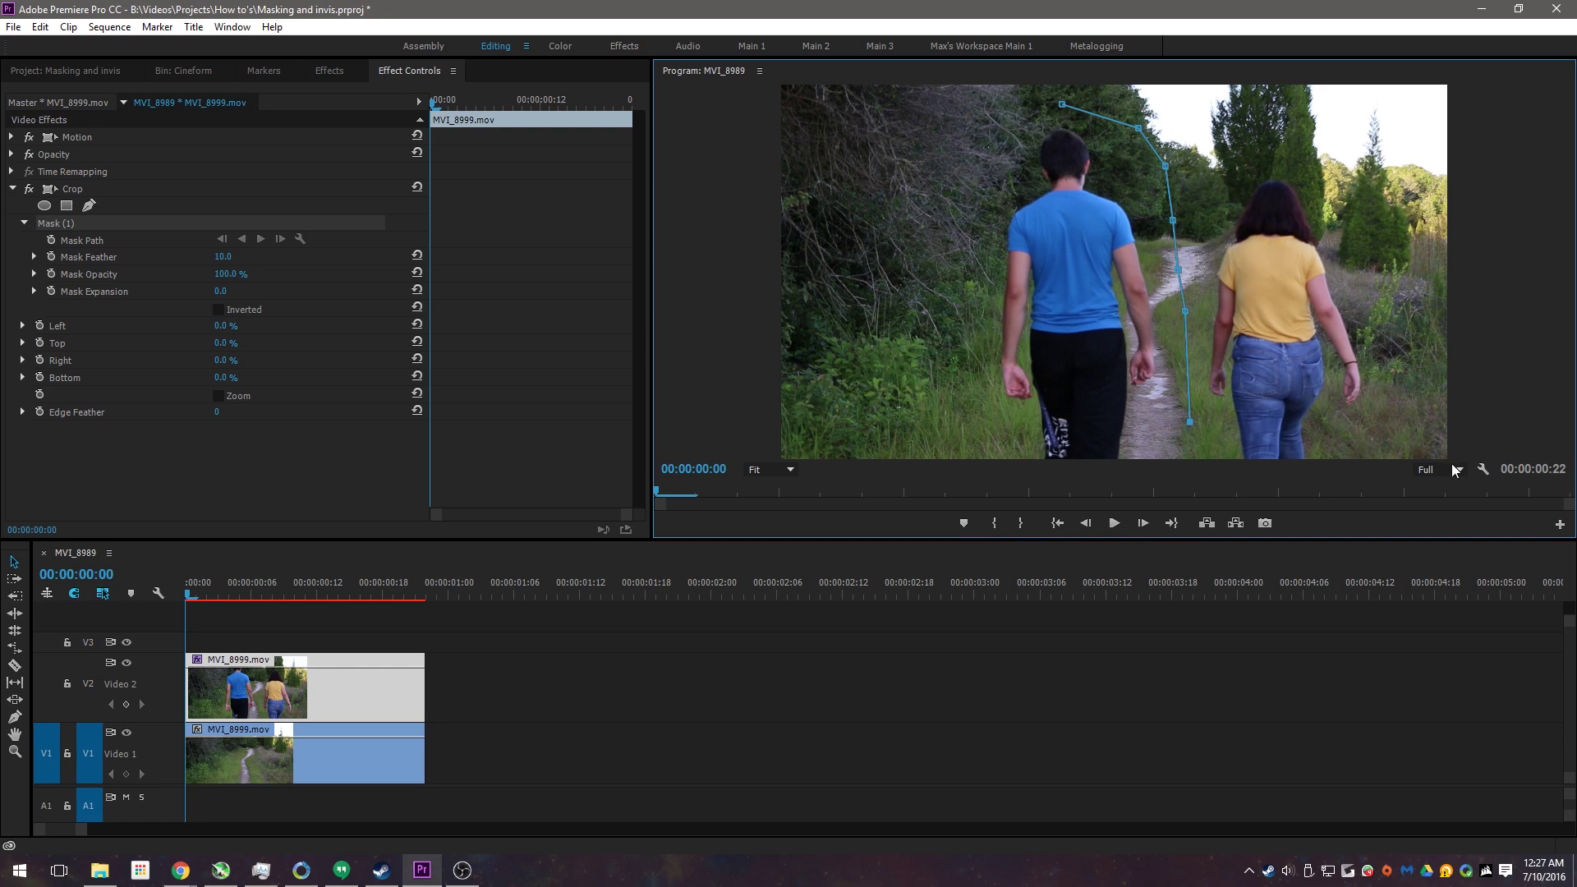
click(772, 470)
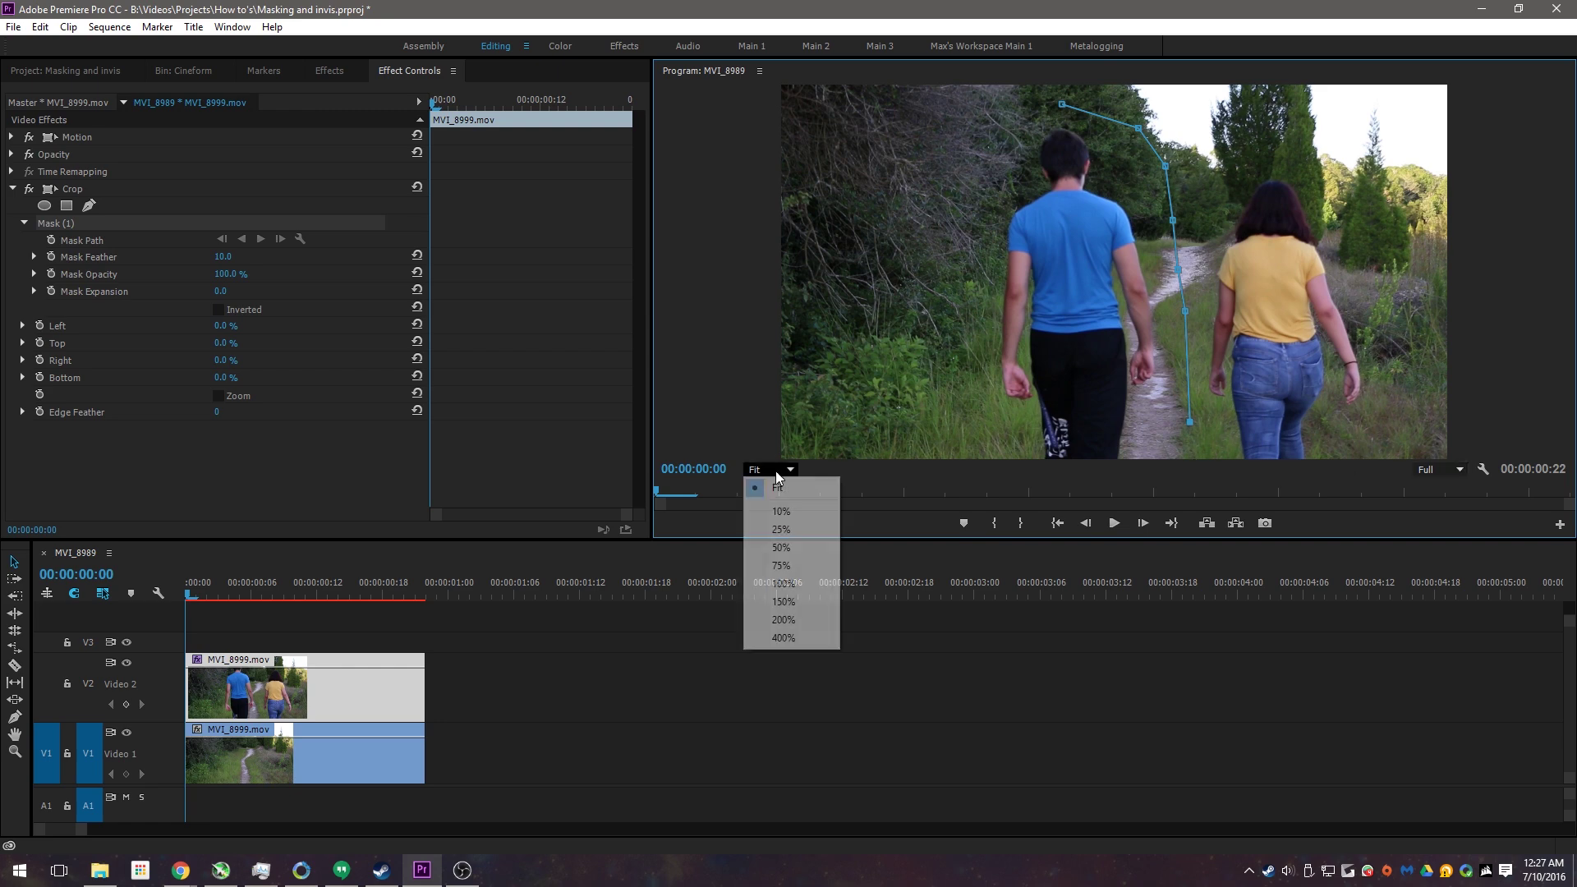
click(784, 547)
Run the mask below the frame and up the man's left side, closing it at the start.
click(1177, 429)
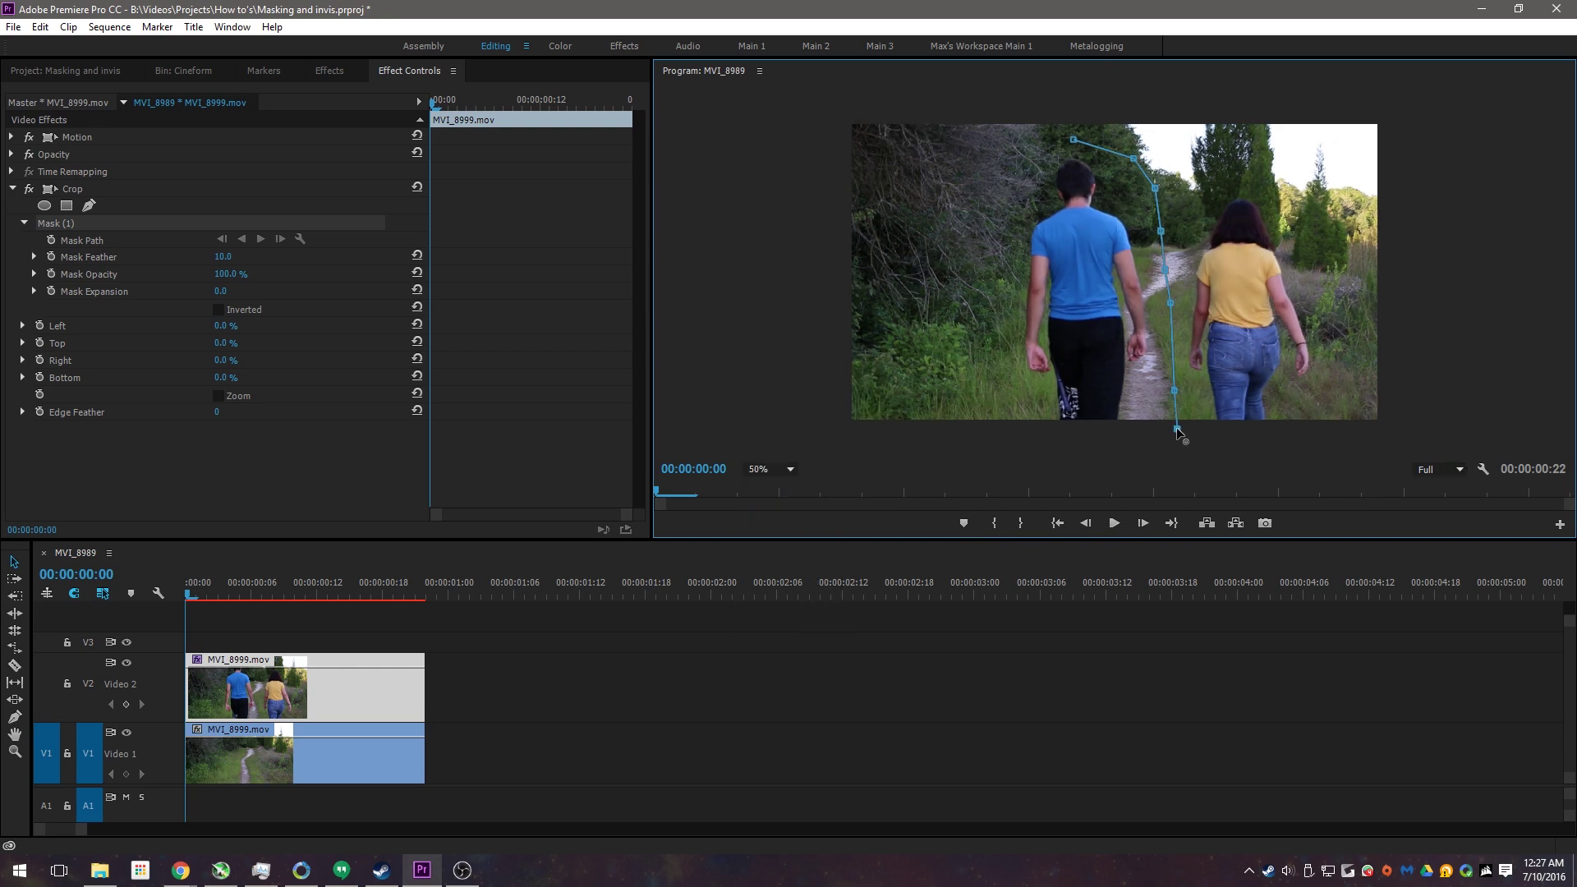
click(1006, 435)
click(1011, 397)
click(1009, 358)
click(1008, 318)
click(1015, 271)
click(1018, 231)
click(1029, 202)
click(1040, 169)
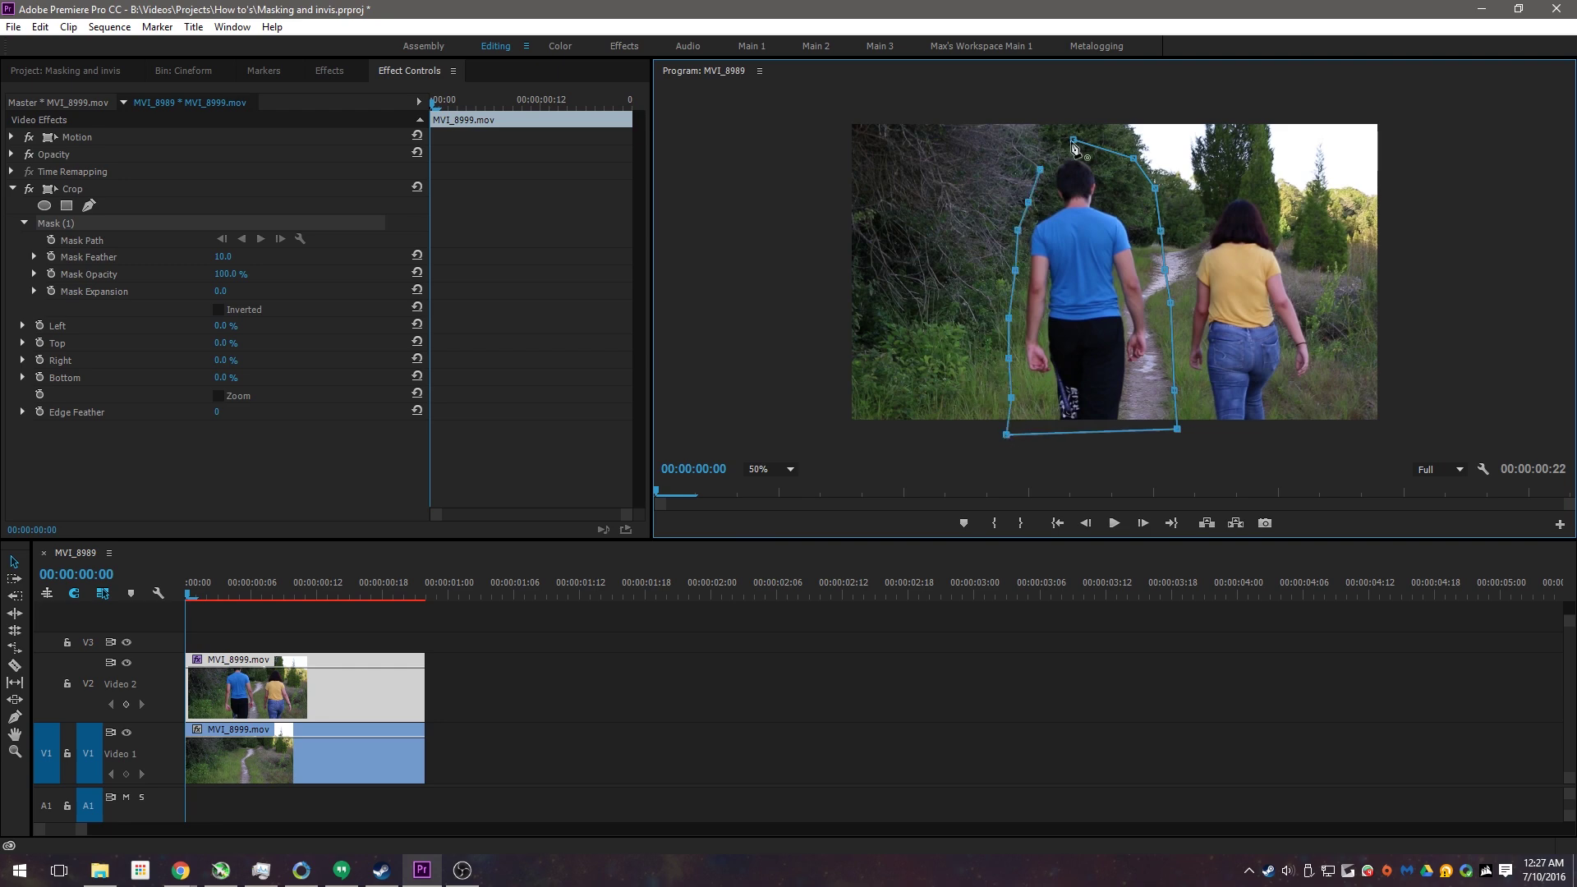
click(1074, 140)
Fit the preview to the monitor and reselect Mask (1) to show its outline.
click(772, 469)
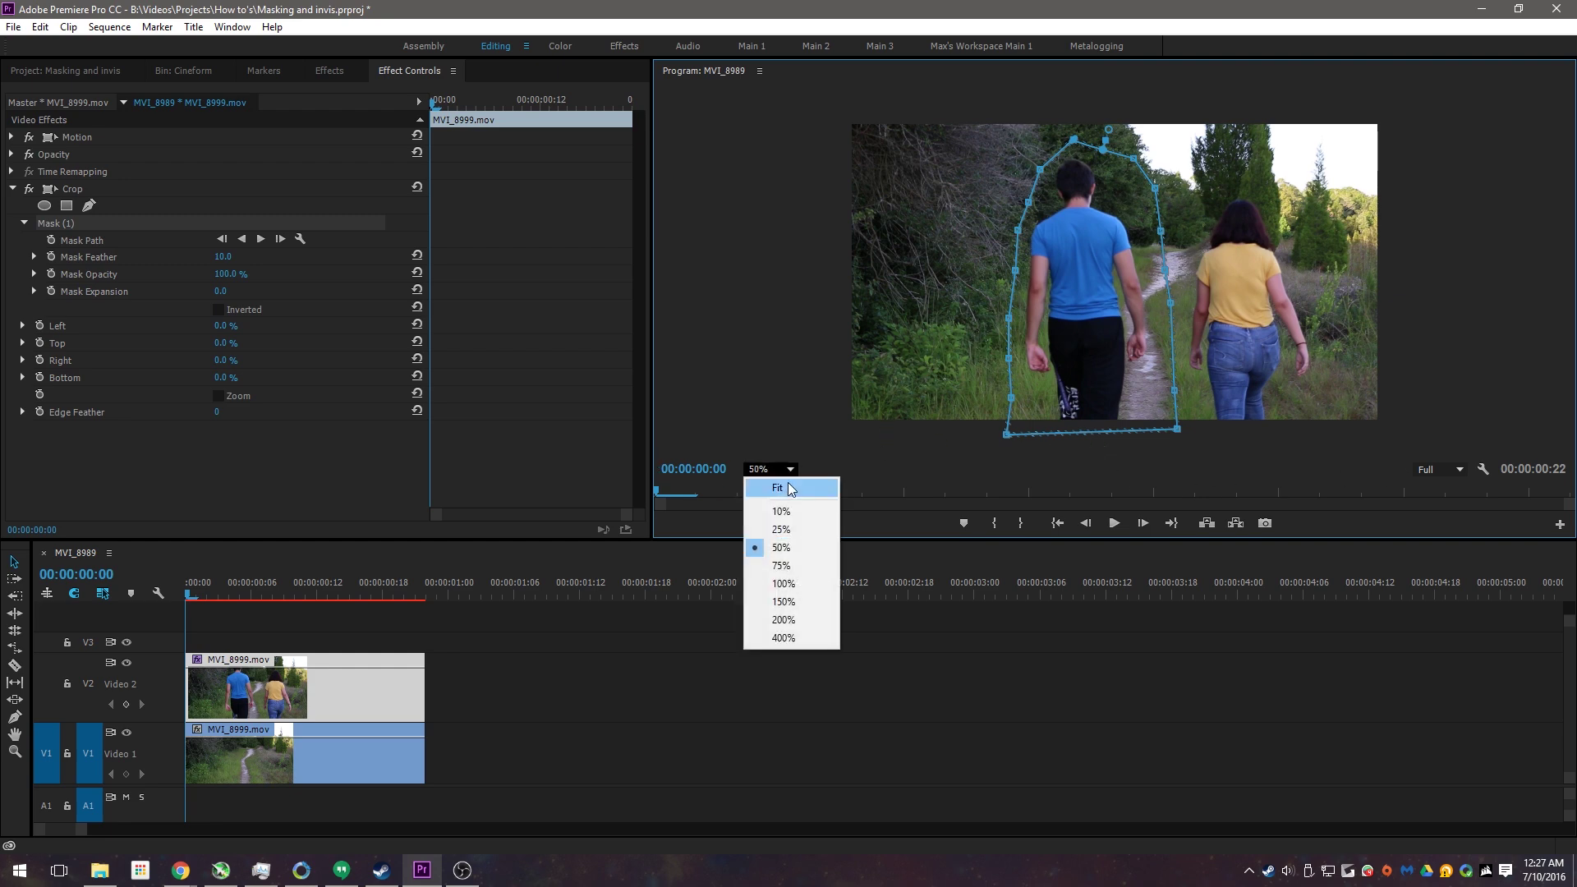
click(790, 488)
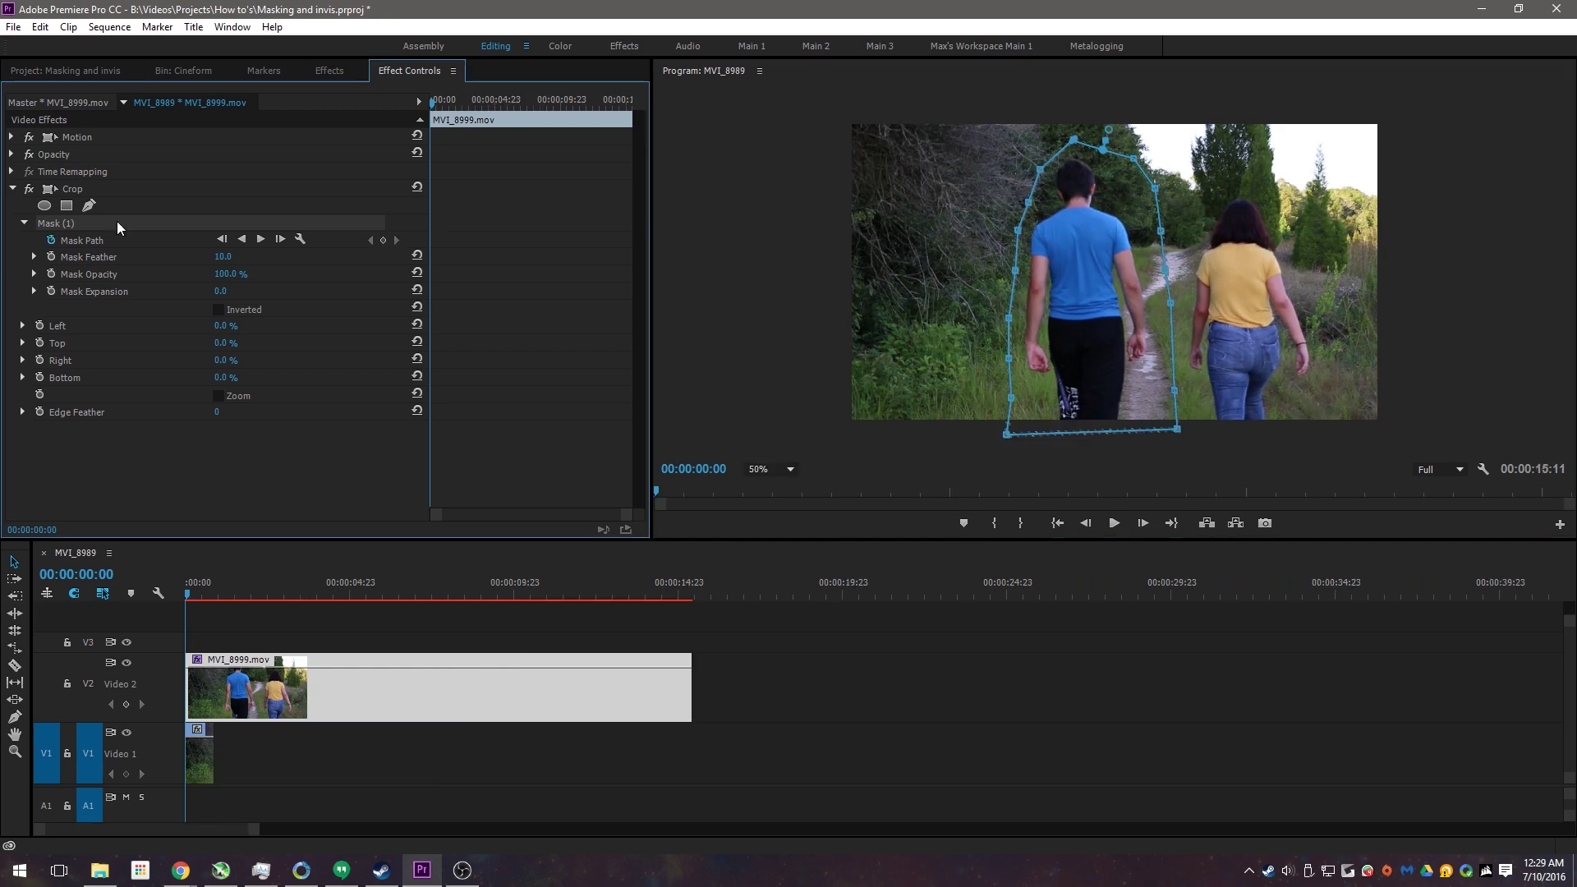
click(133, 516)
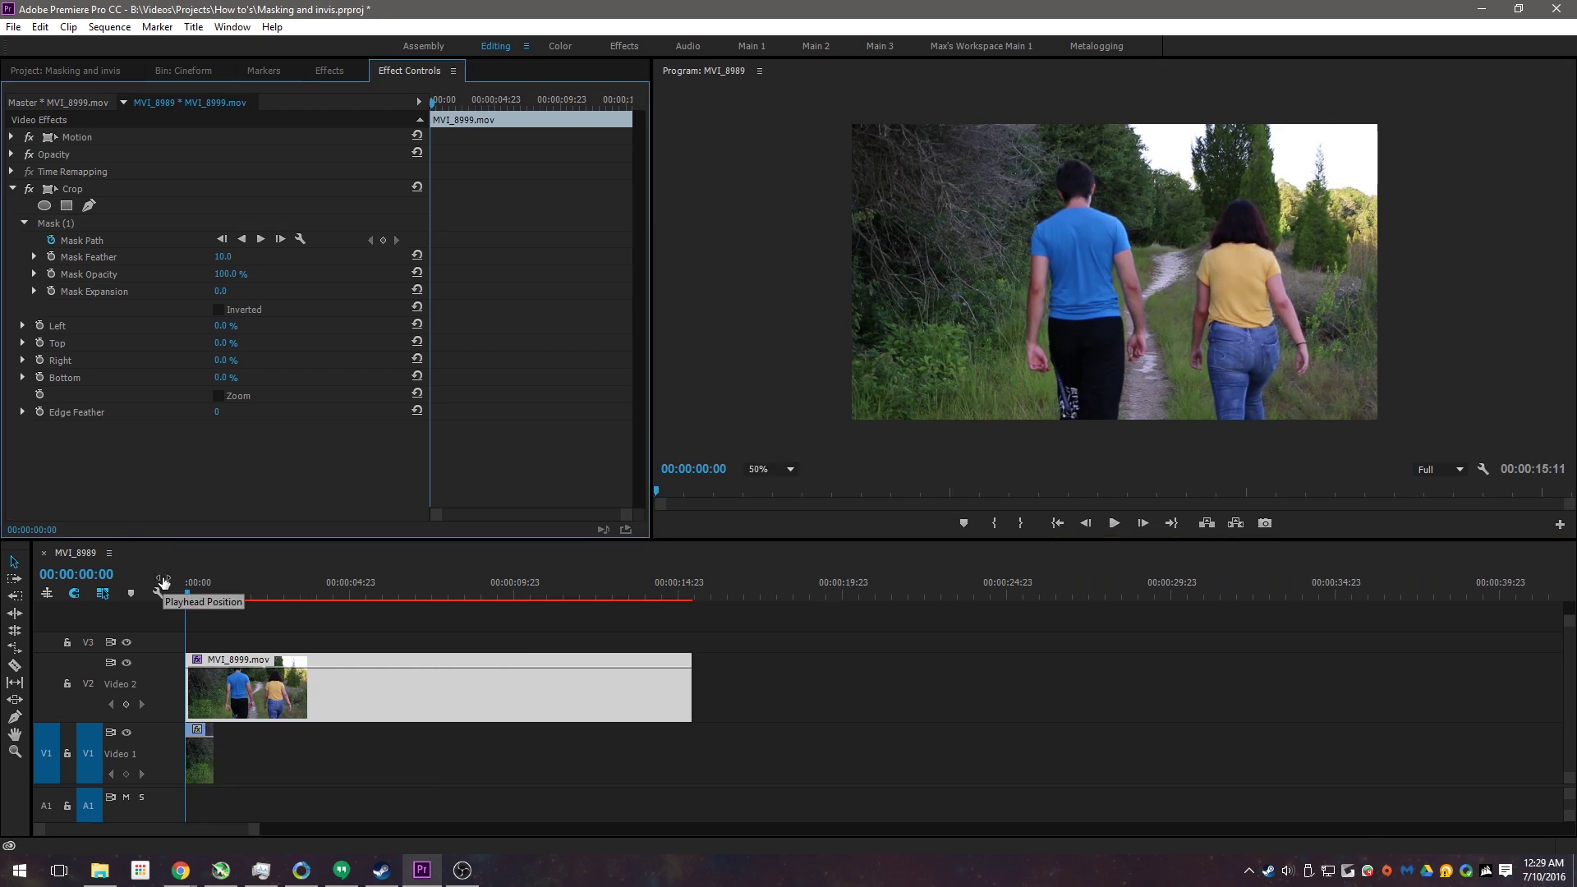
click(110, 223)
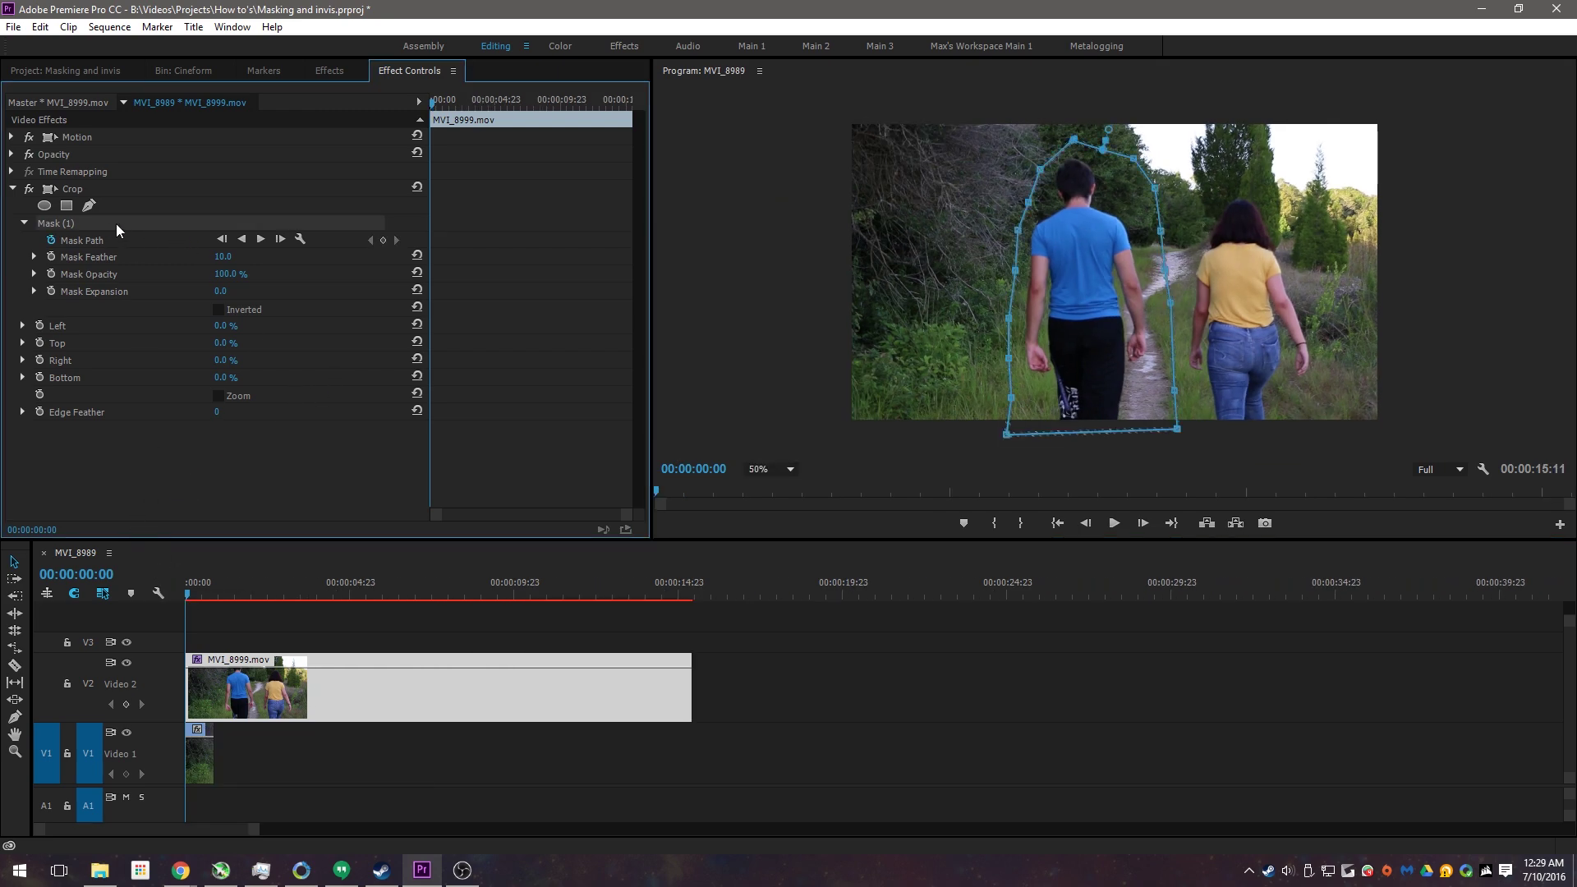
At 00:00:01:00, drag the mask vertices to refit the walking man, keyframing the Mask Path.
mouse_move(193, 593)
mouse_down()
mouse_move(296, 591)
mouse_move(188, 594)
mouse_up()
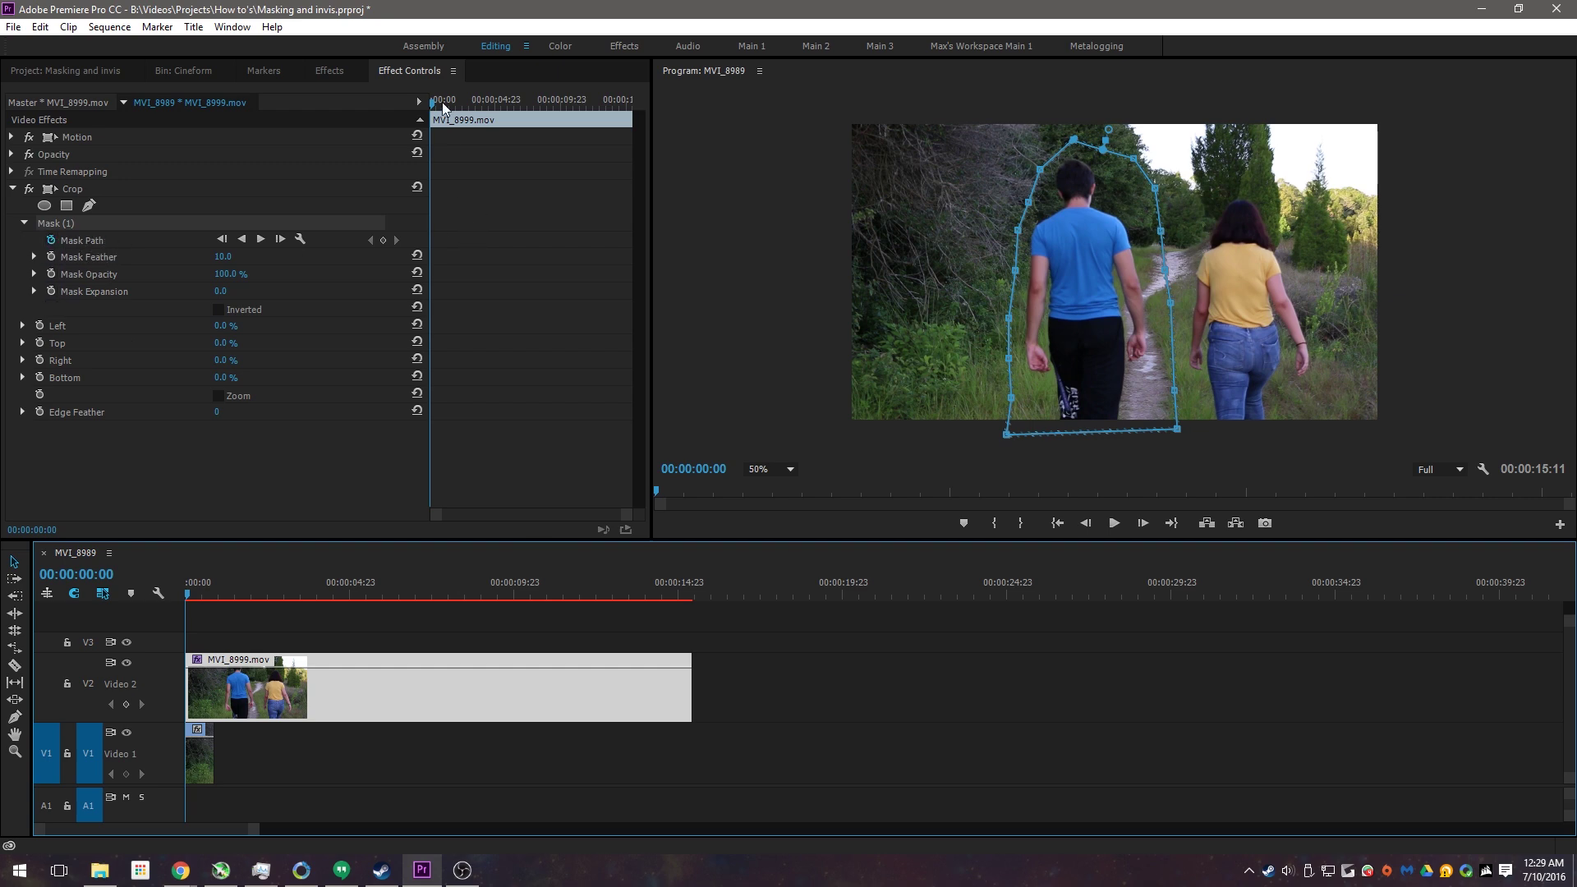
drag(434, 106, 445, 110)
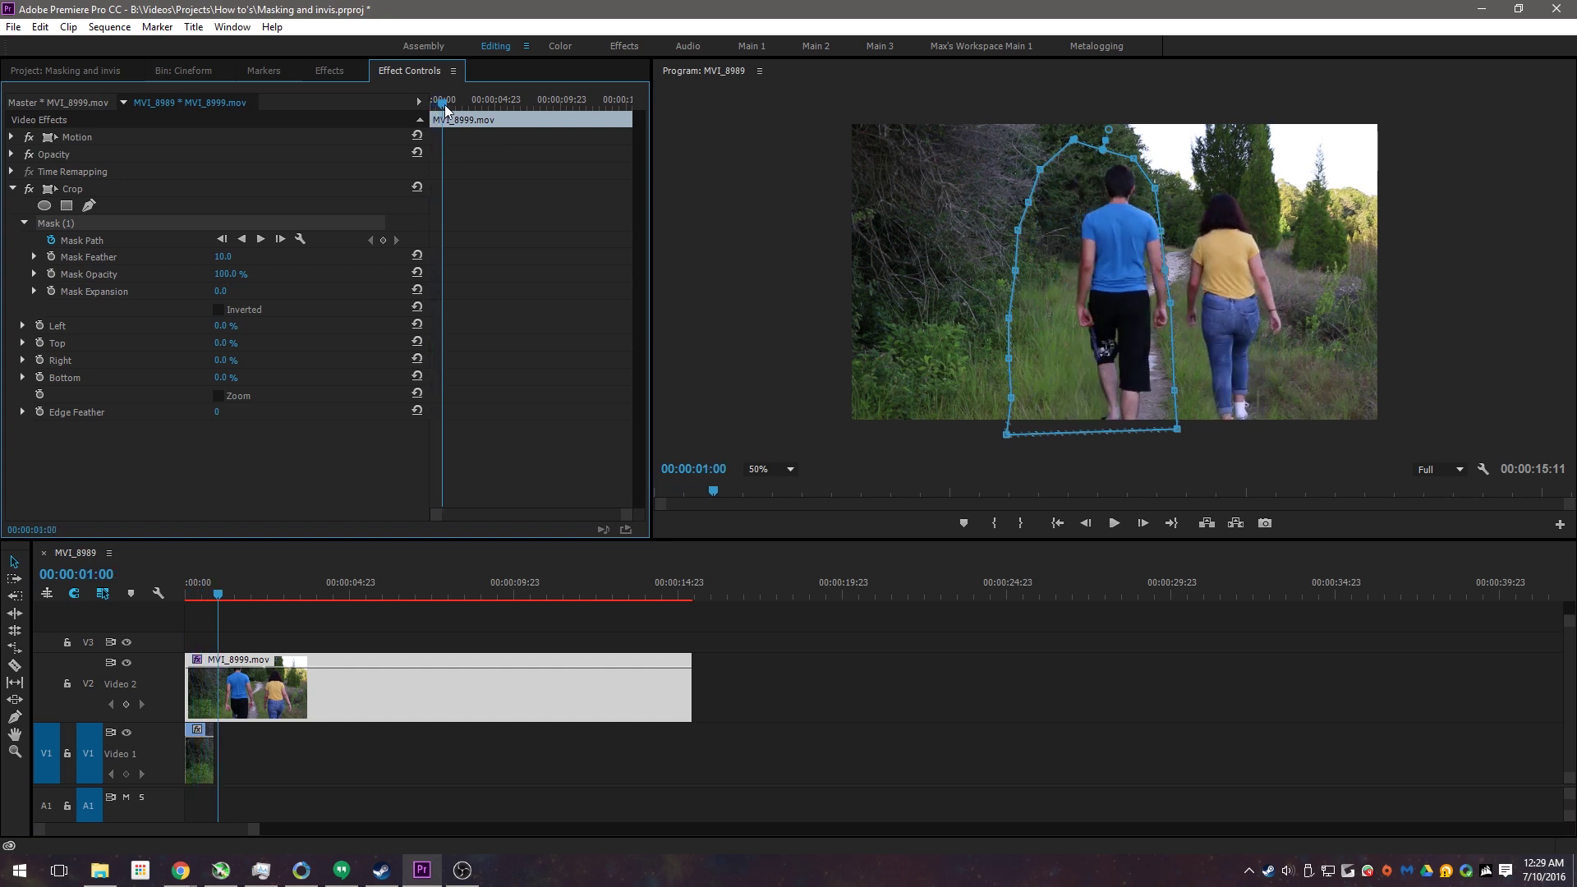
drag(1162, 231, 1177, 269)
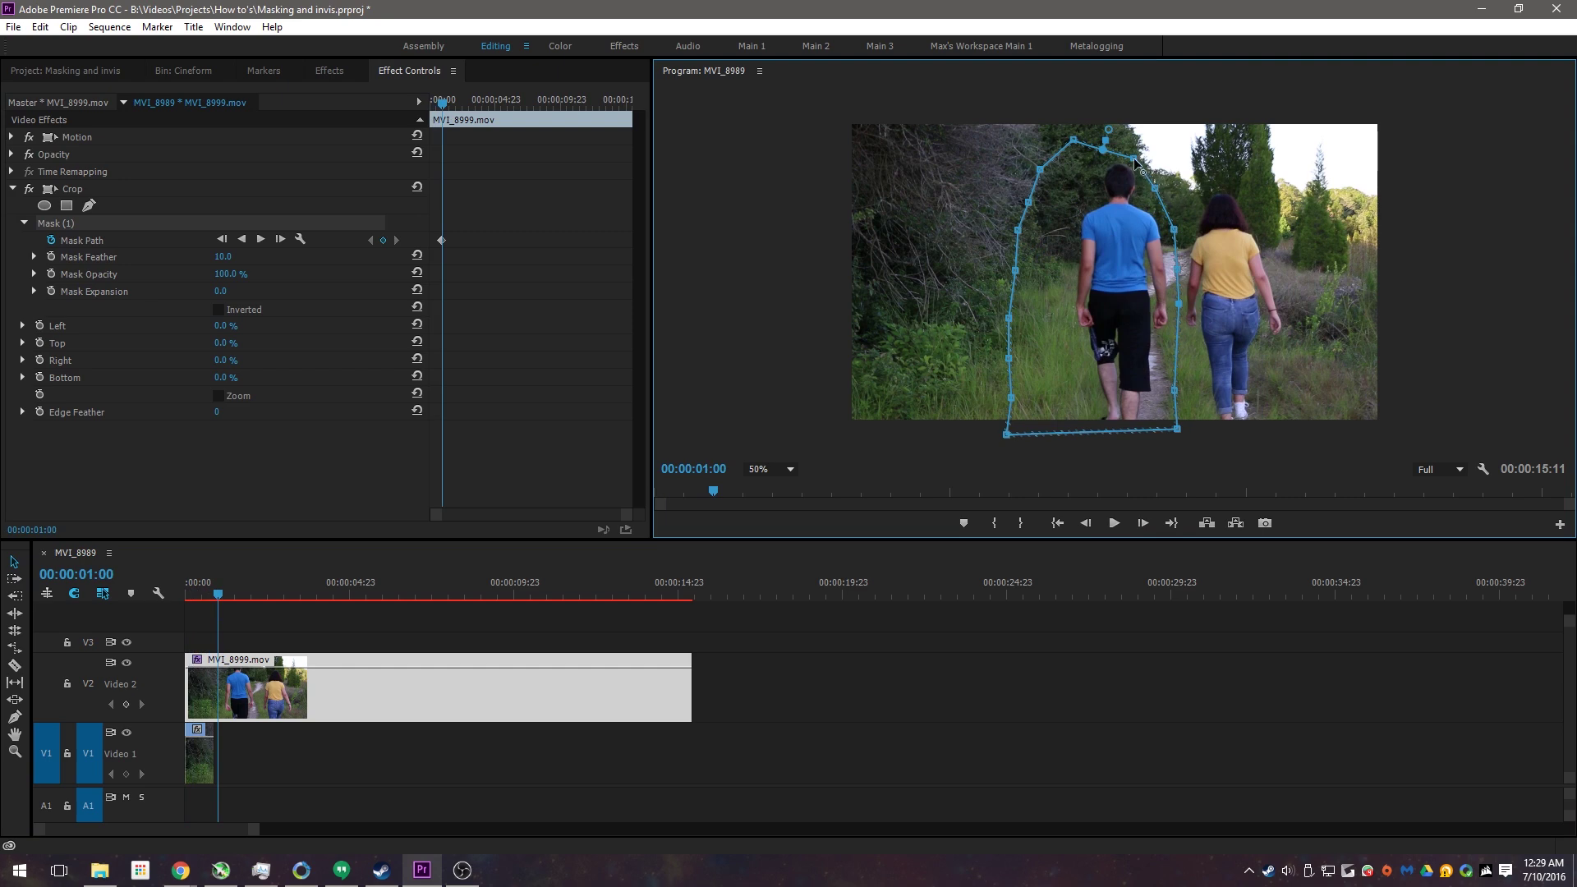
drag(1134, 158, 1159, 151)
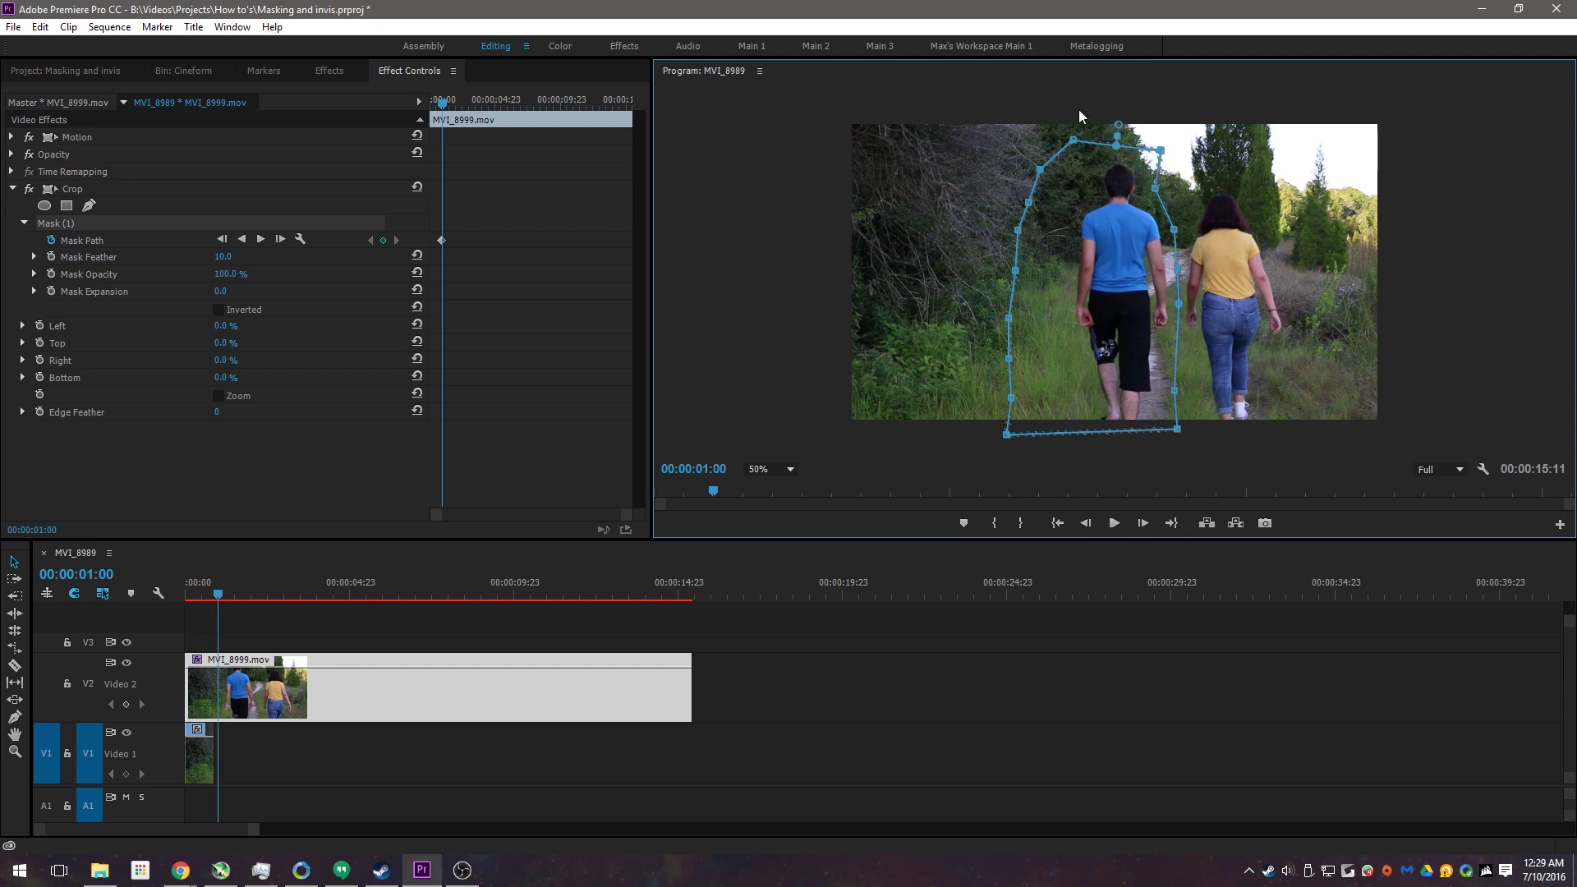
drag(1084, 105, 876, 470)
drag(1016, 270, 1057, 266)
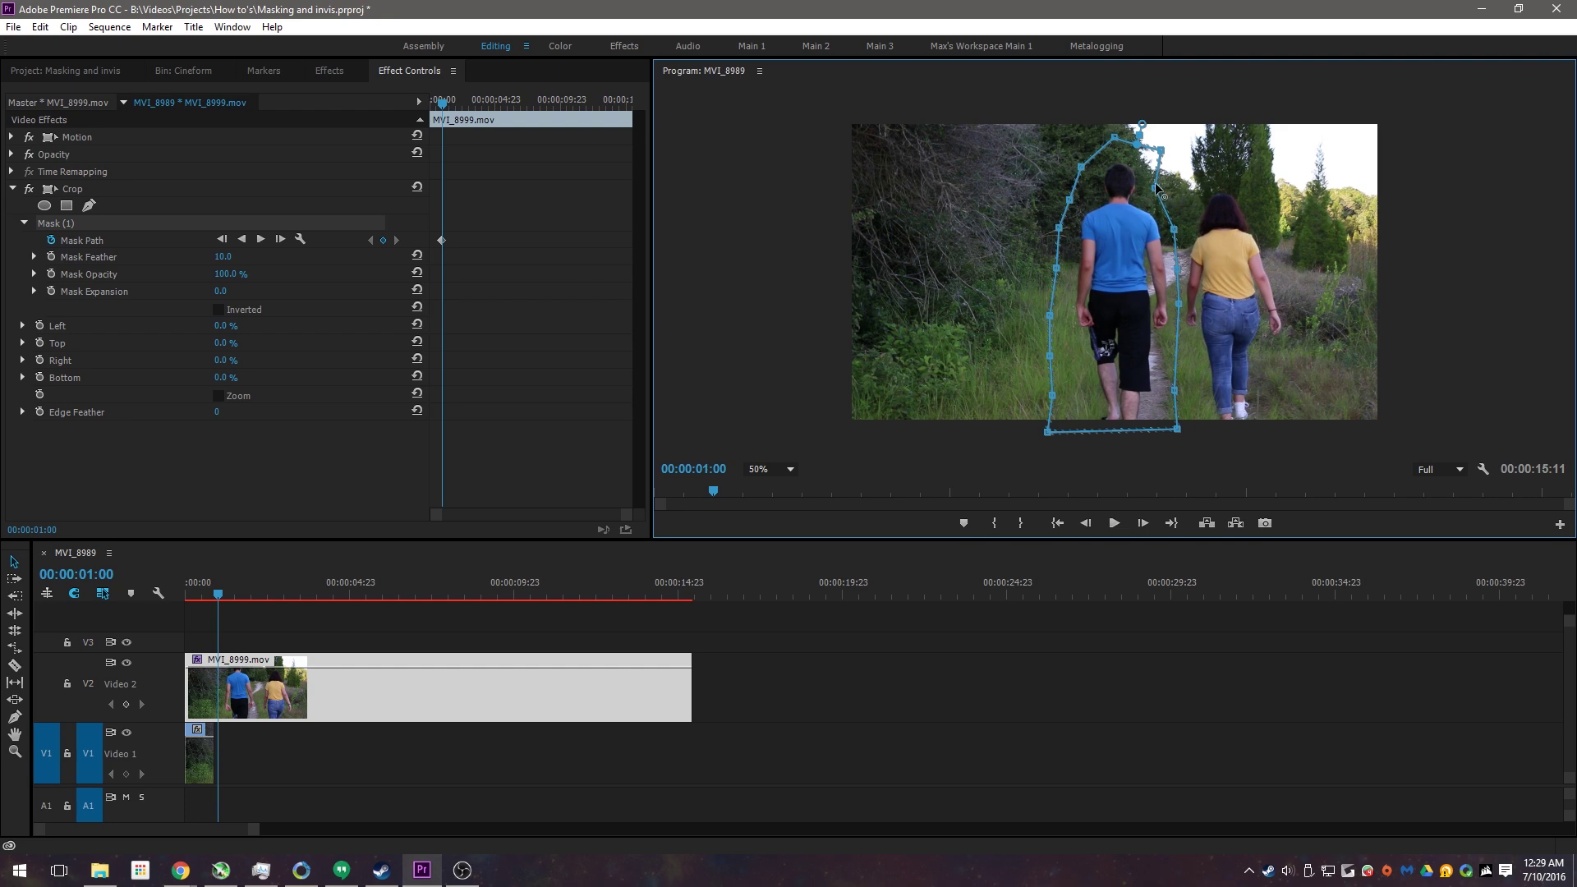
drag(1157, 191, 1173, 194)
key(space)
key(space)
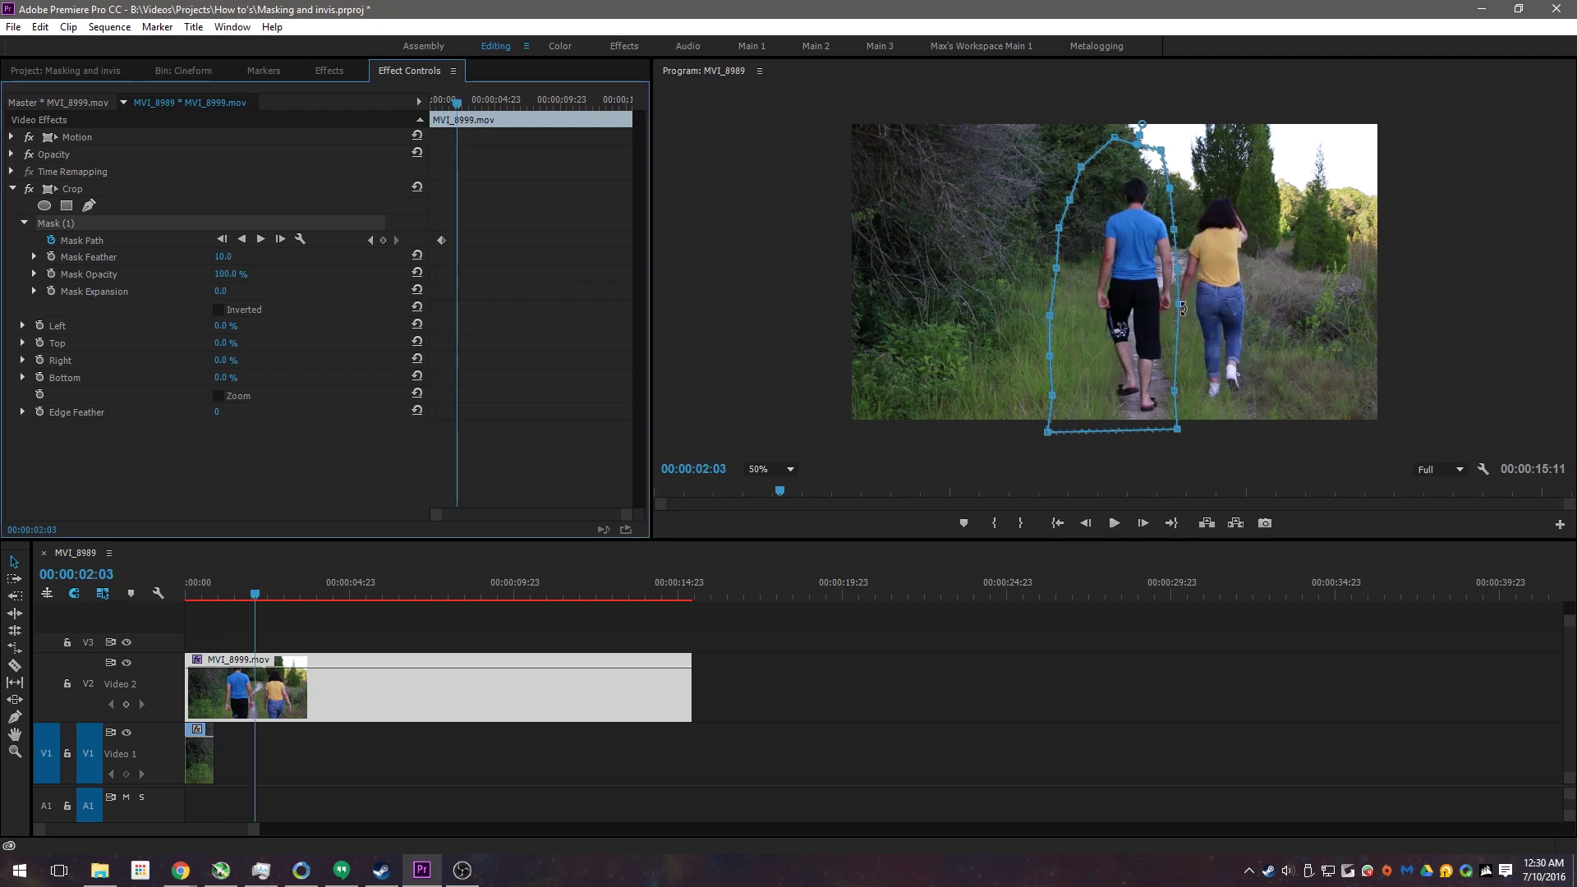
At 100% preview zoom, shift the mask outline right onto the man, adding a Mask Path keyframe.
click(1177, 304)
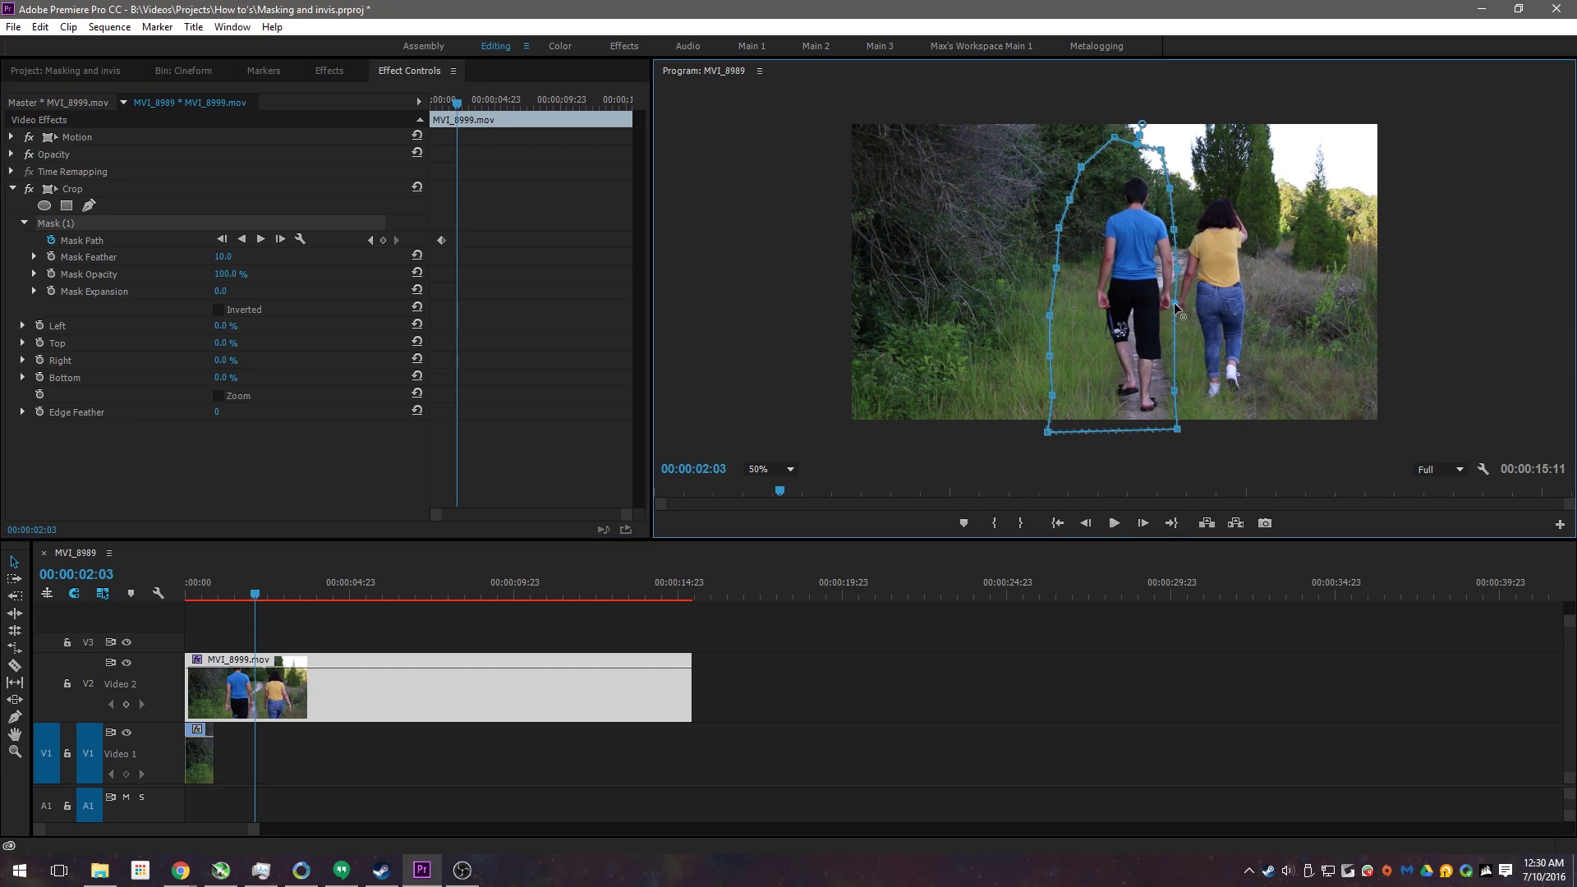
click(770, 469)
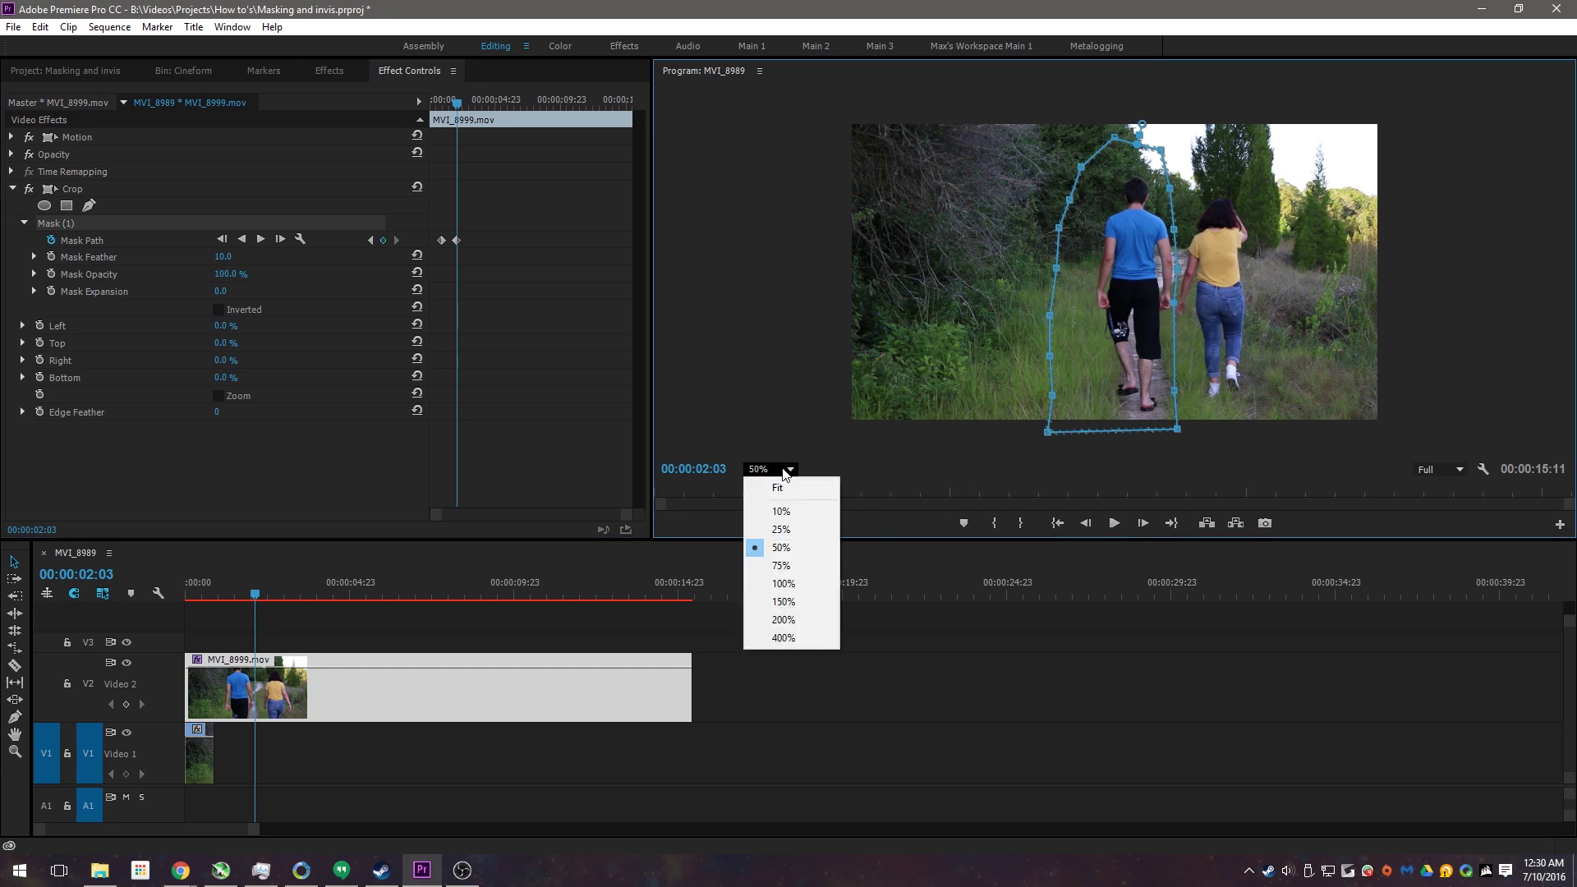
click(784, 583)
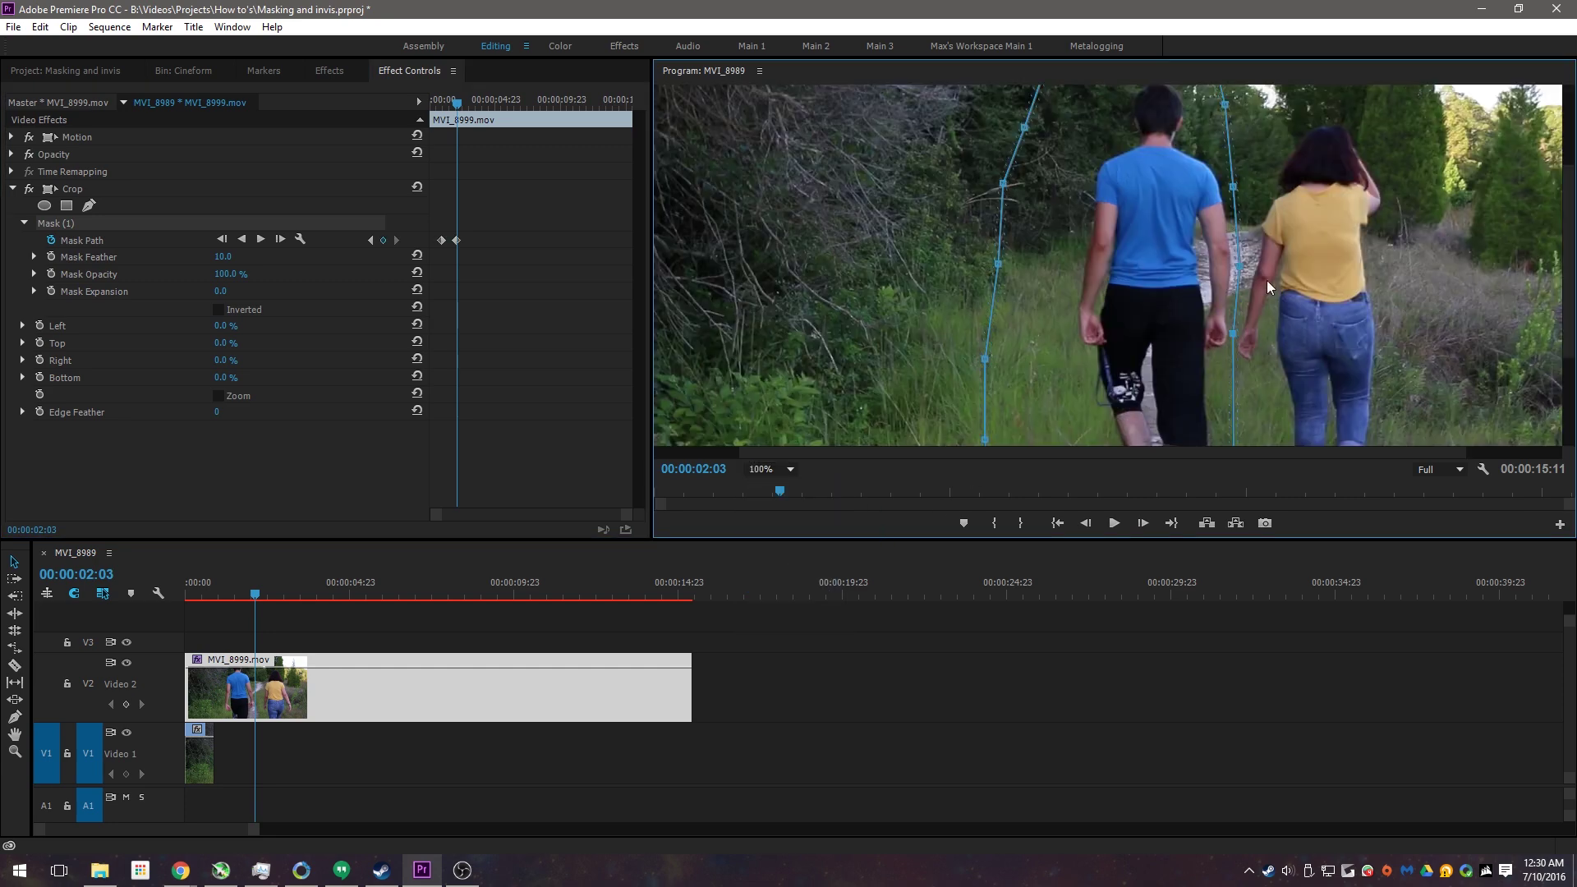
key(space)
key(space)
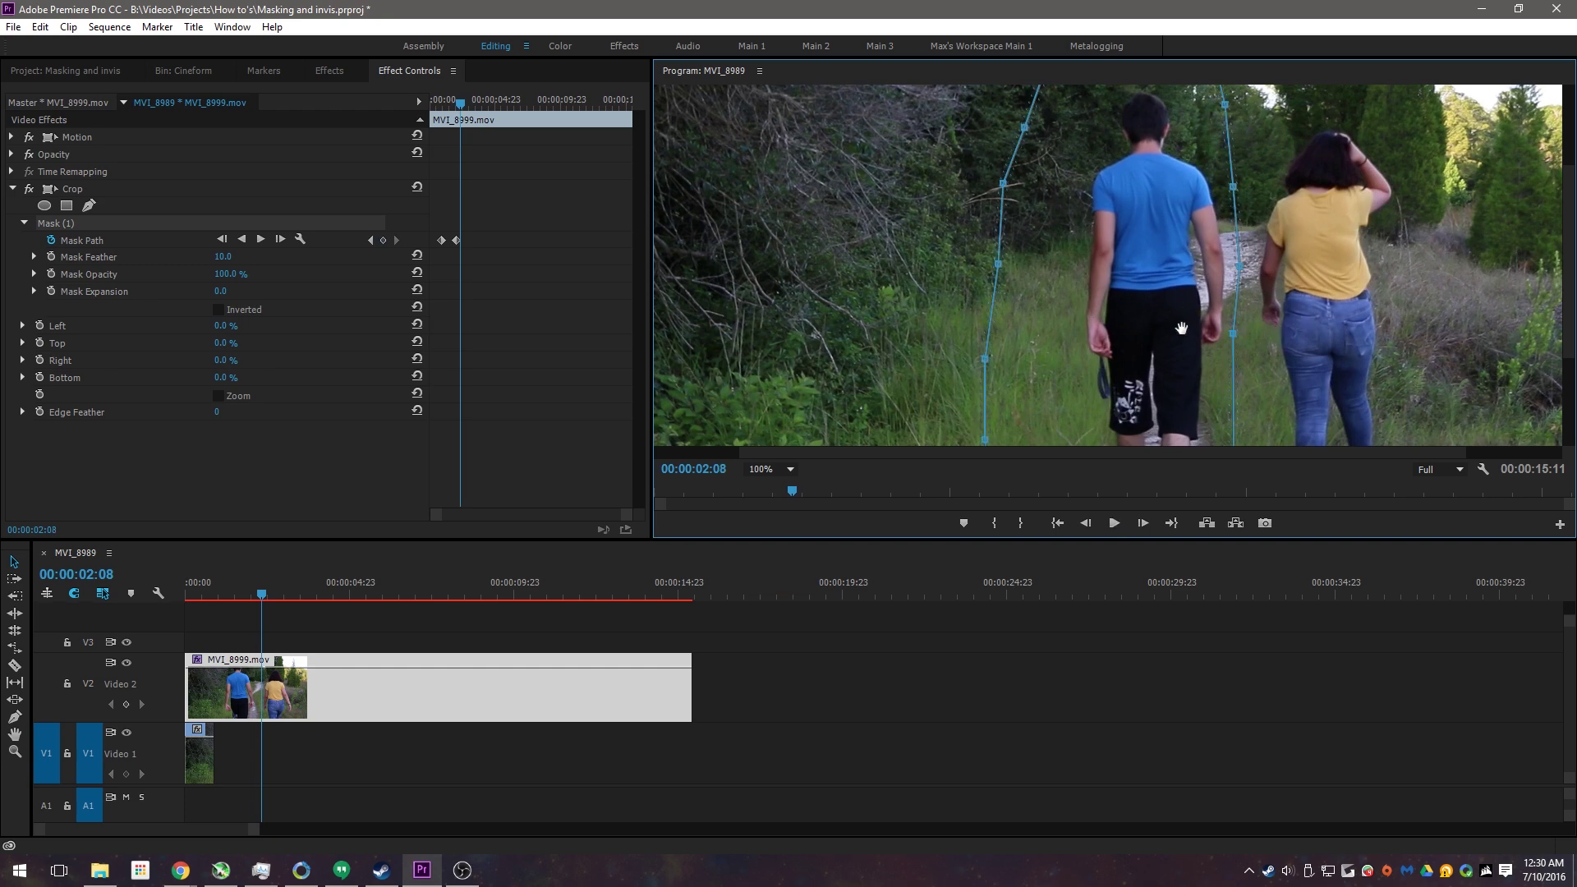
key(space)
key(space)
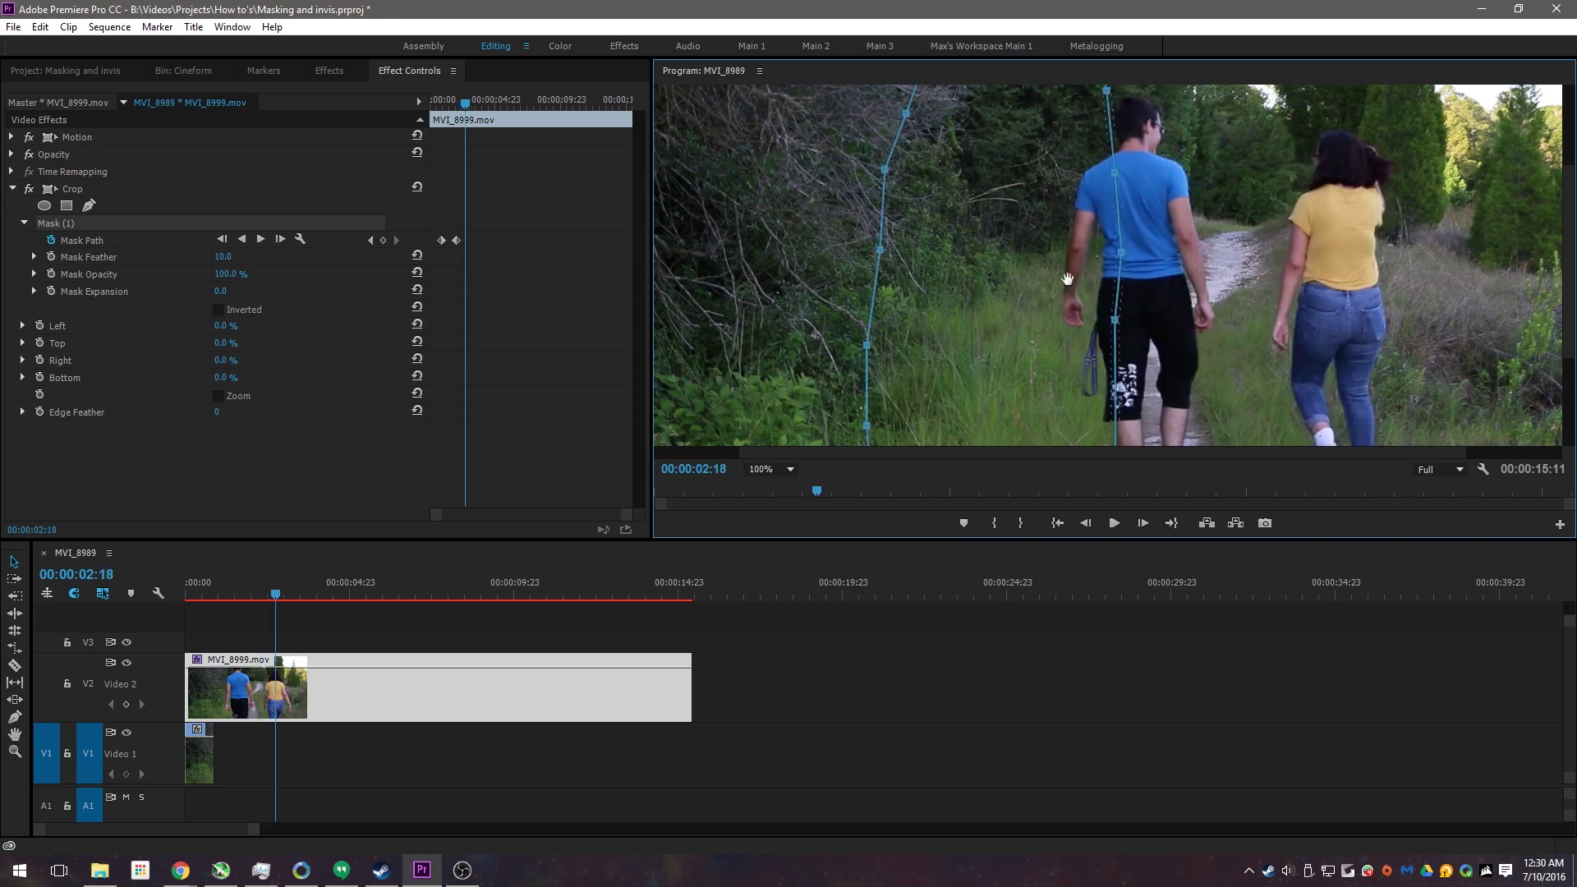
drag(1067, 279, 1186, 292)
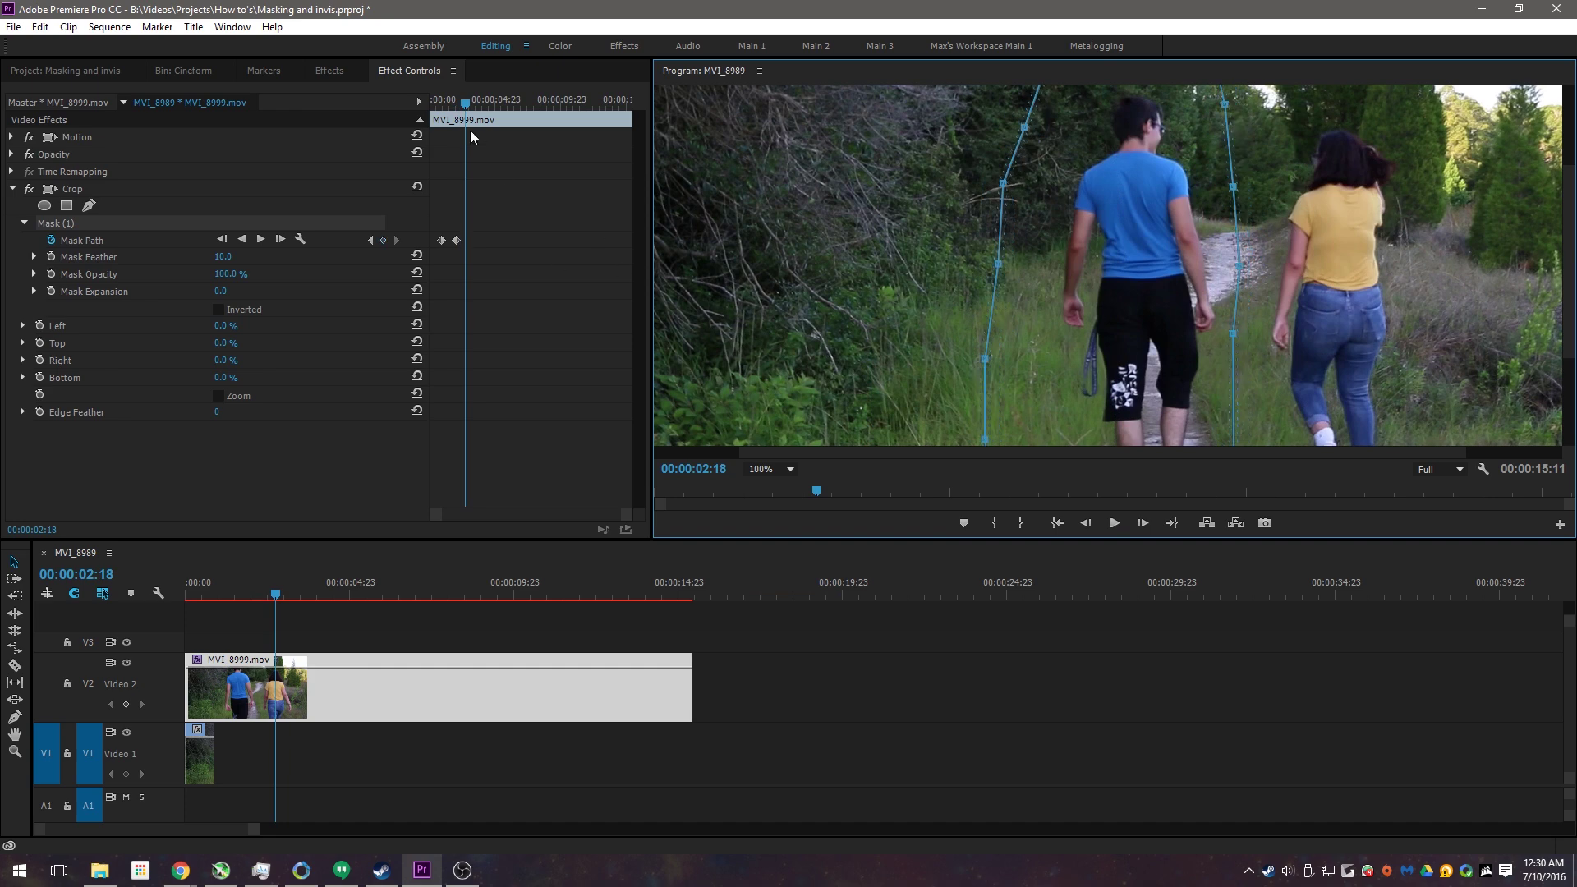
Replay from the clip start to check the tracking, then set the preview zoom to Fit.
click(432, 99)
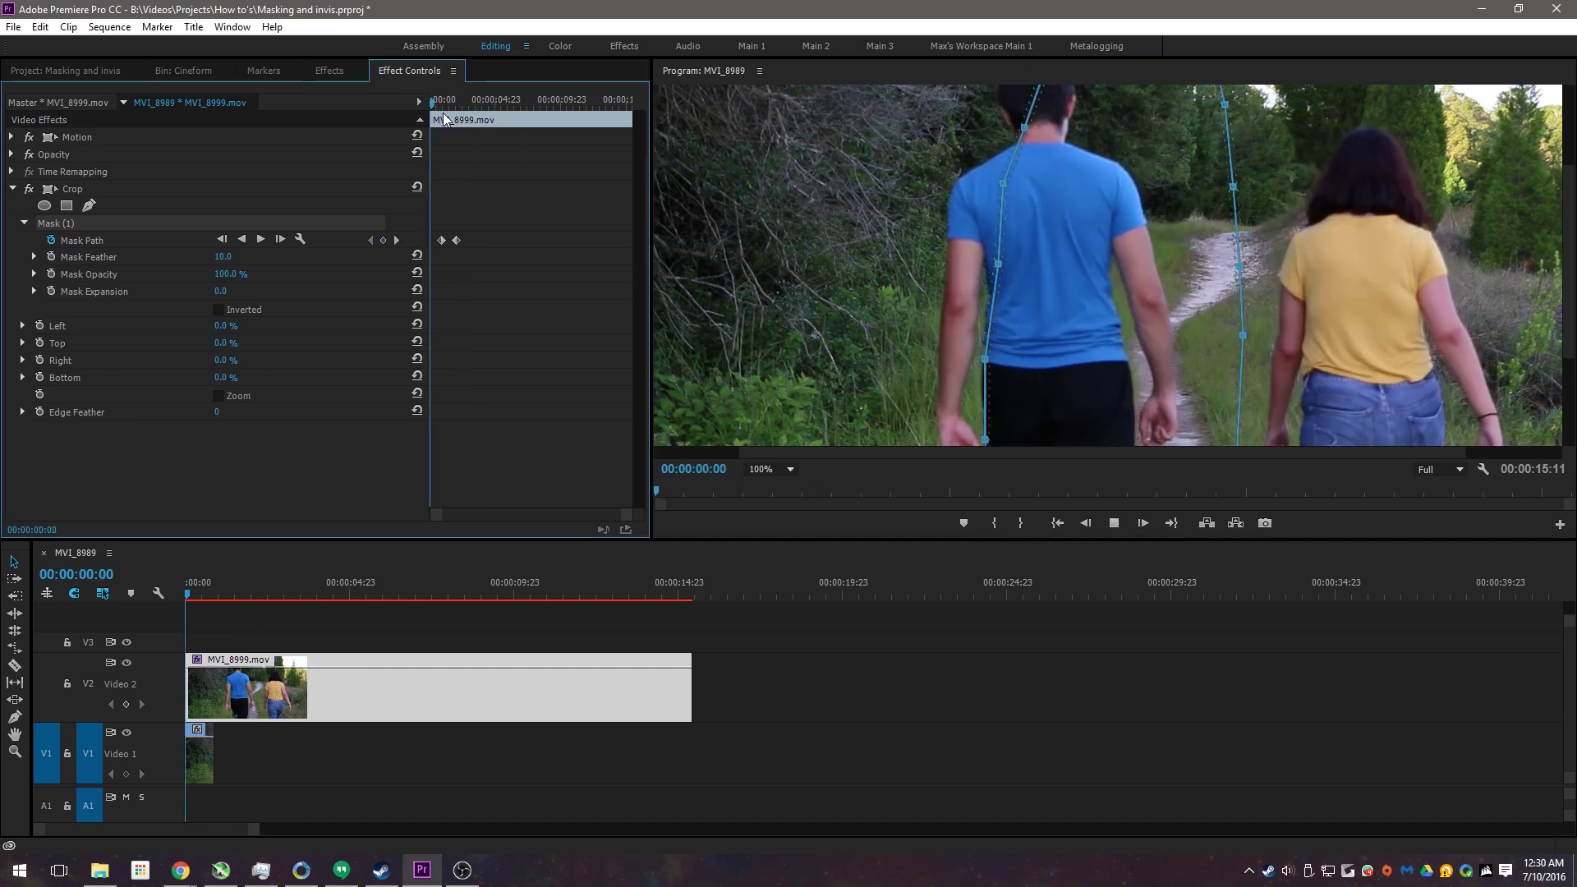
key(space)
key(space)
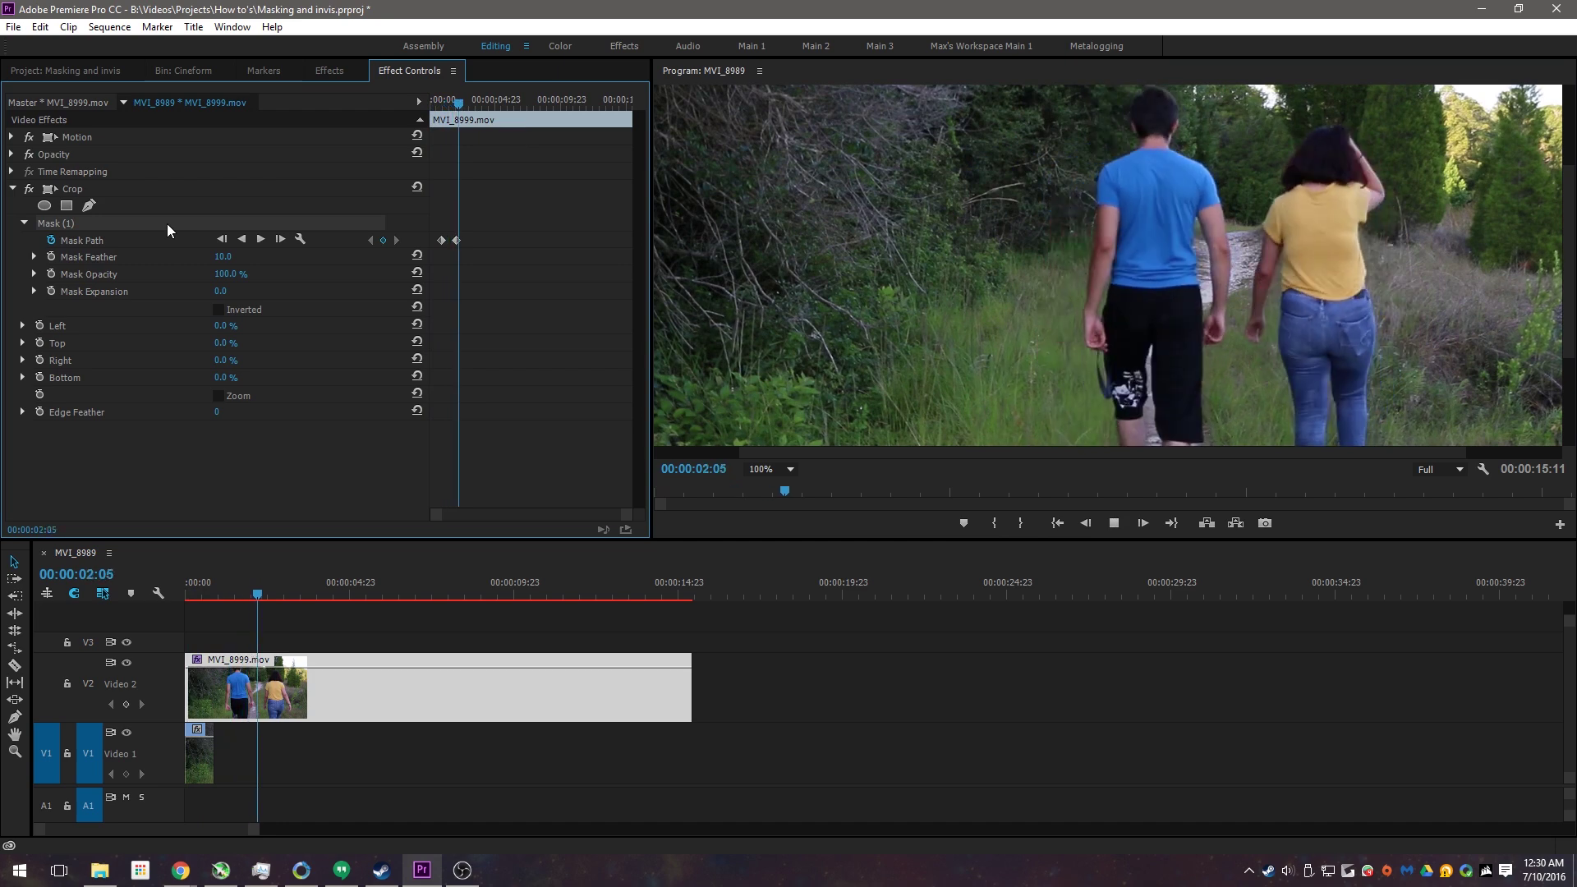
key(space)
mouse_move(456, 103)
mouse_down()
mouse_move(423, 109)
mouse_move(479, 121)
mouse_up()
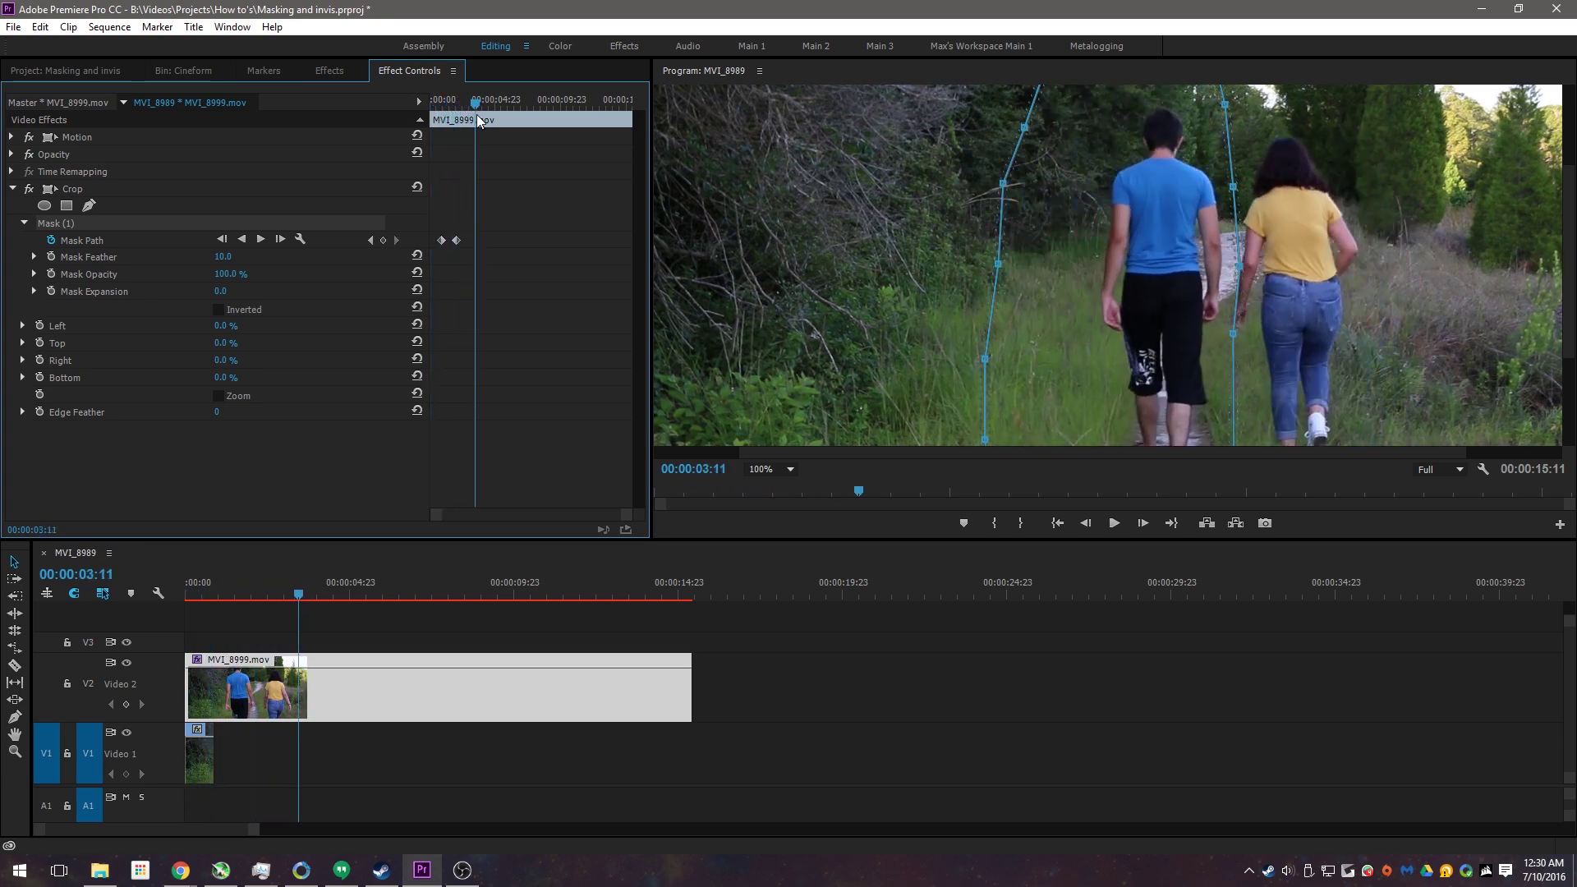
click(771, 469)
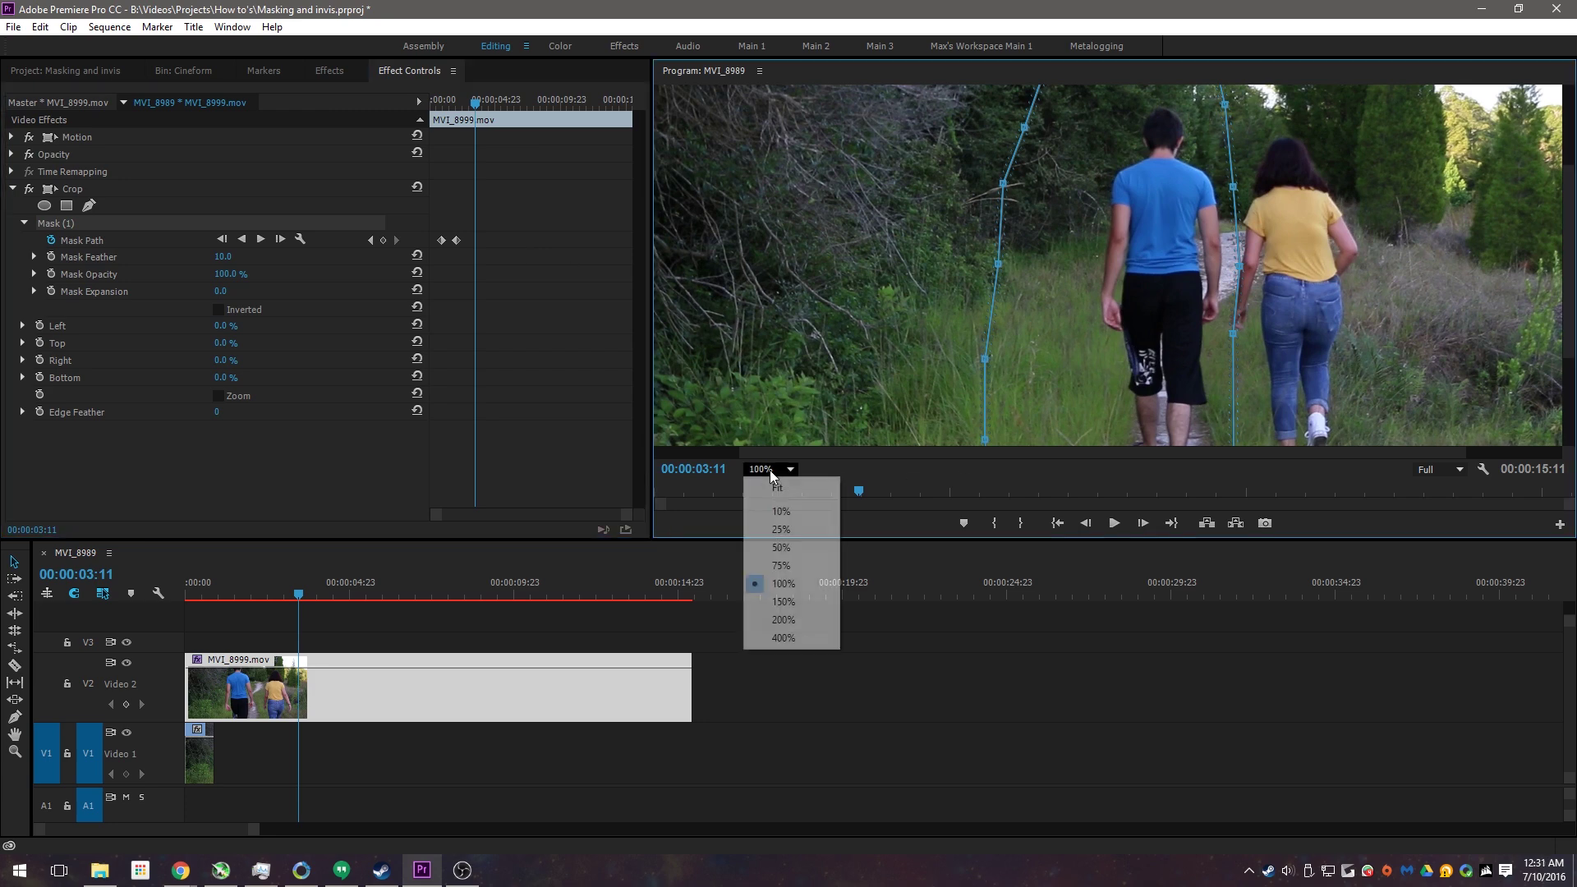
click(778, 488)
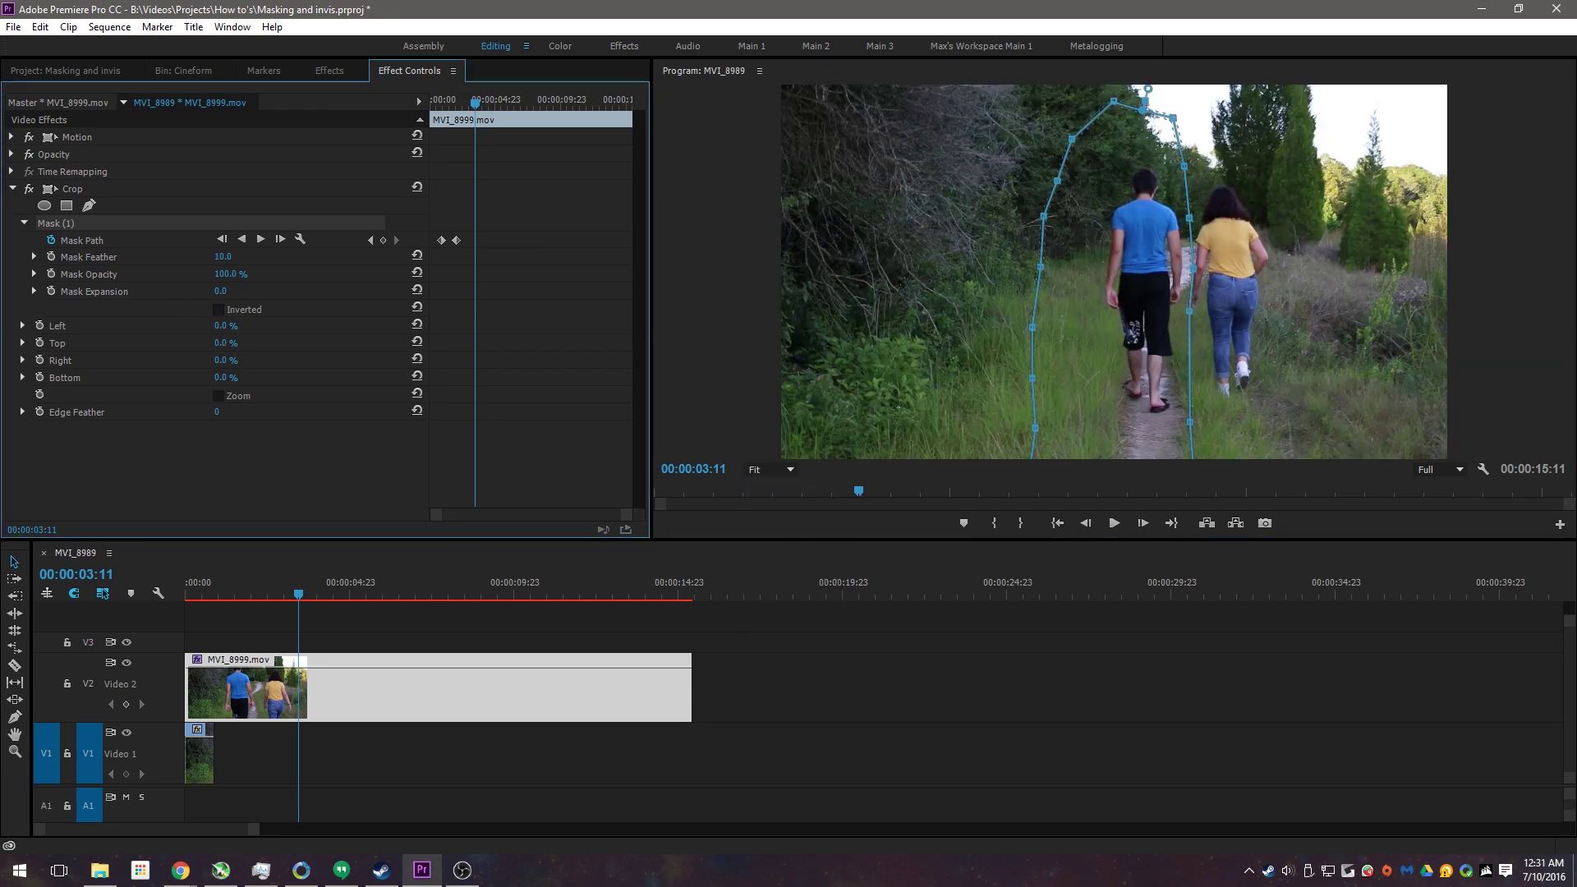
Set Crop Left to 100% and invert the mask so only the man in blue remains.
drag(222, 326, 245, 326)
click(196, 593)
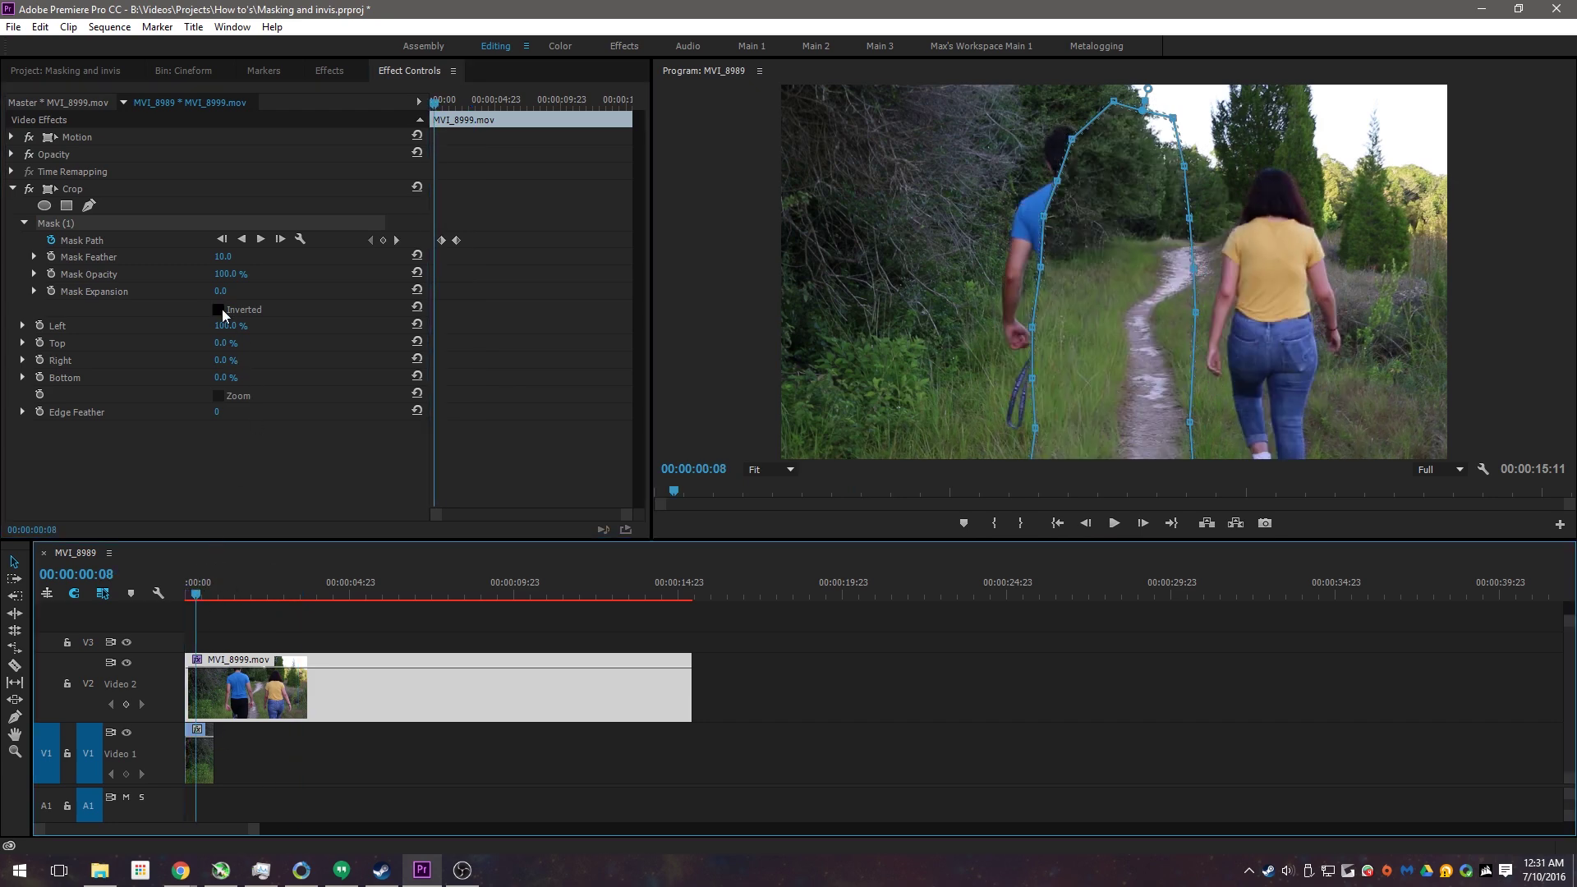
click(219, 310)
click(193, 593)
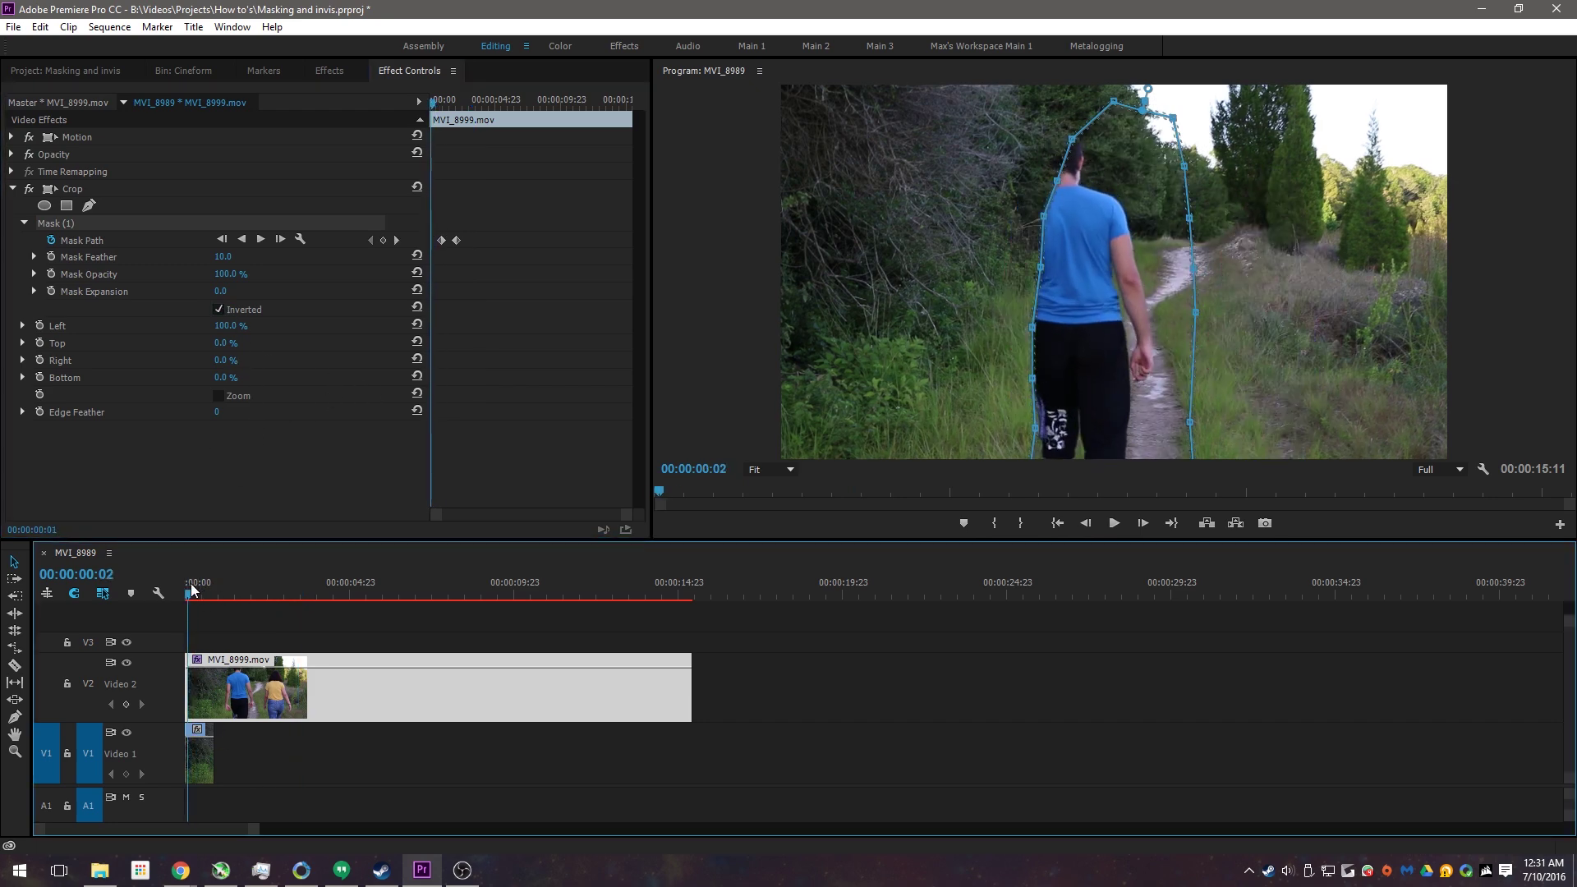
drag(222, 326, 295, 326)
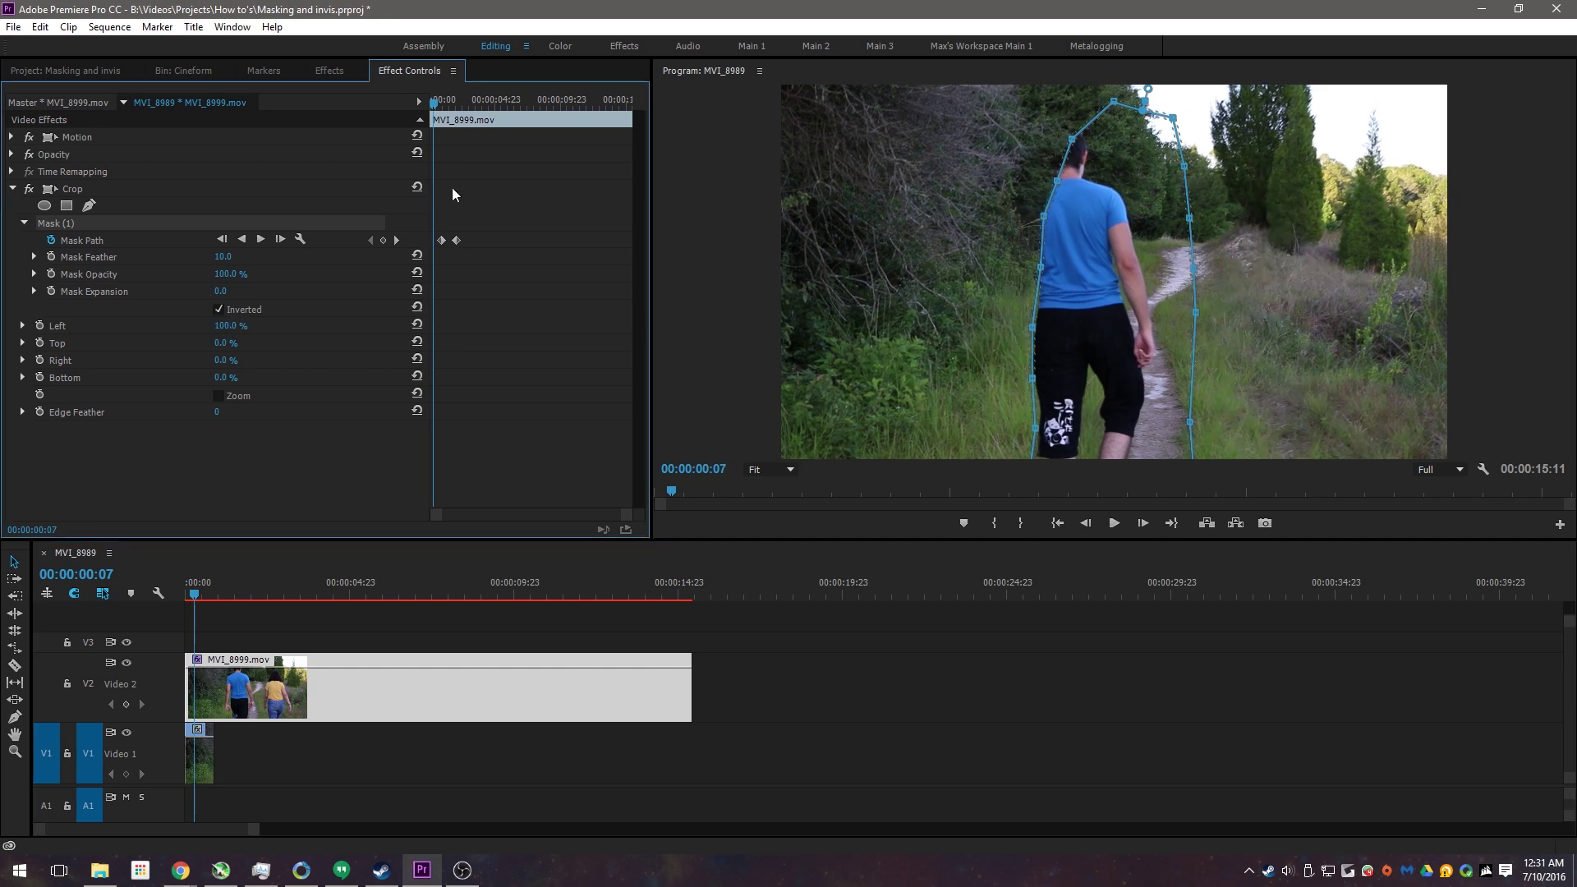
key(Home)
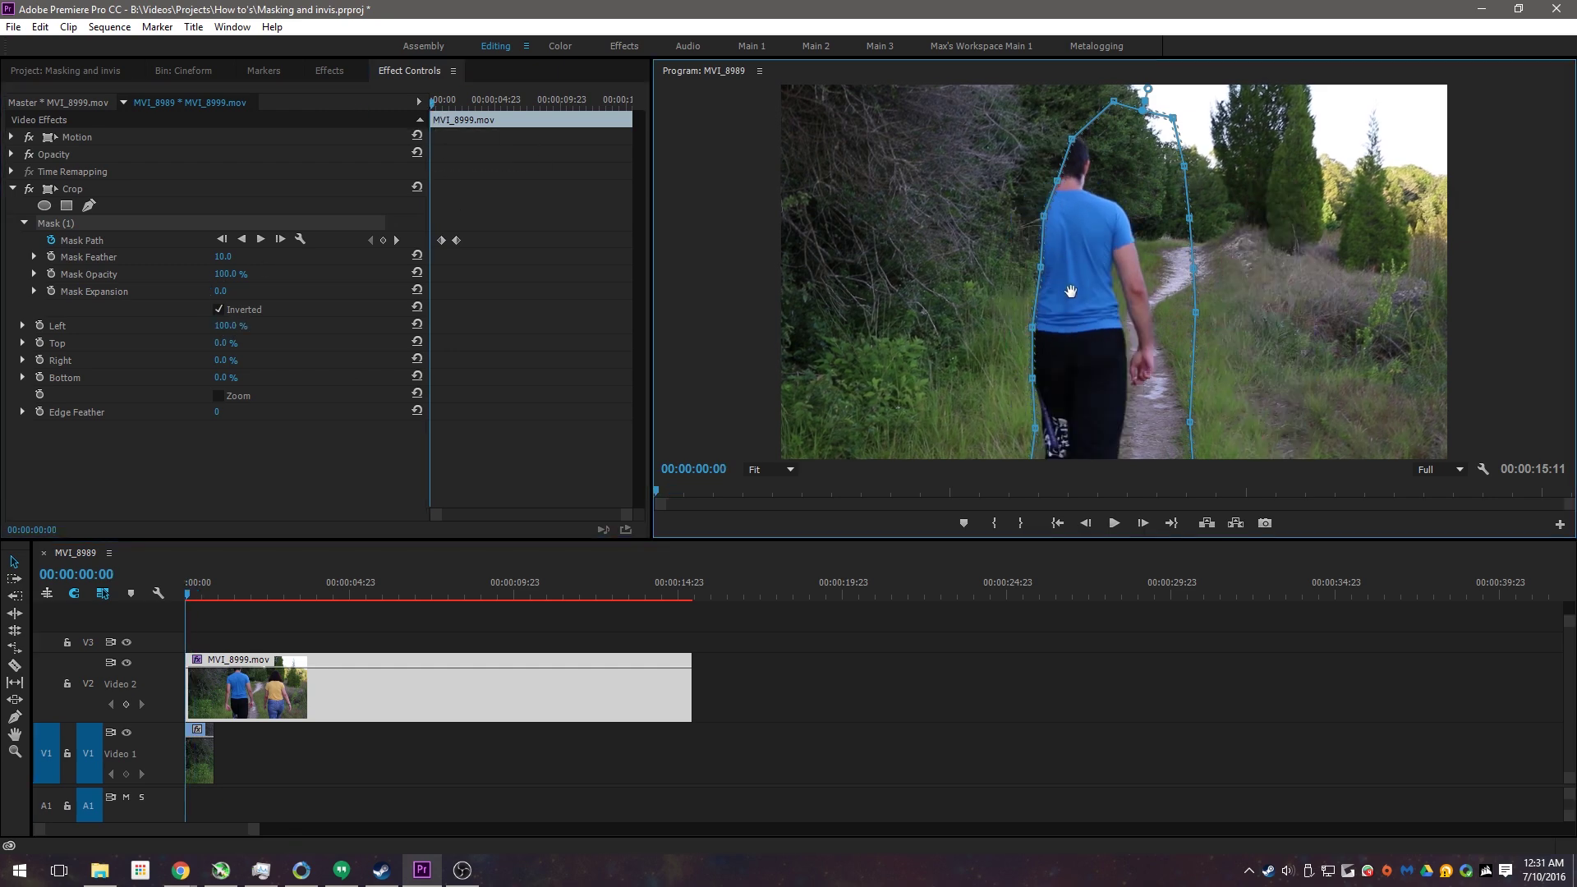
Reshape the mask vertices around the man at the start and a few frames later, then play to check.
drag(1040, 291, 1042, 290)
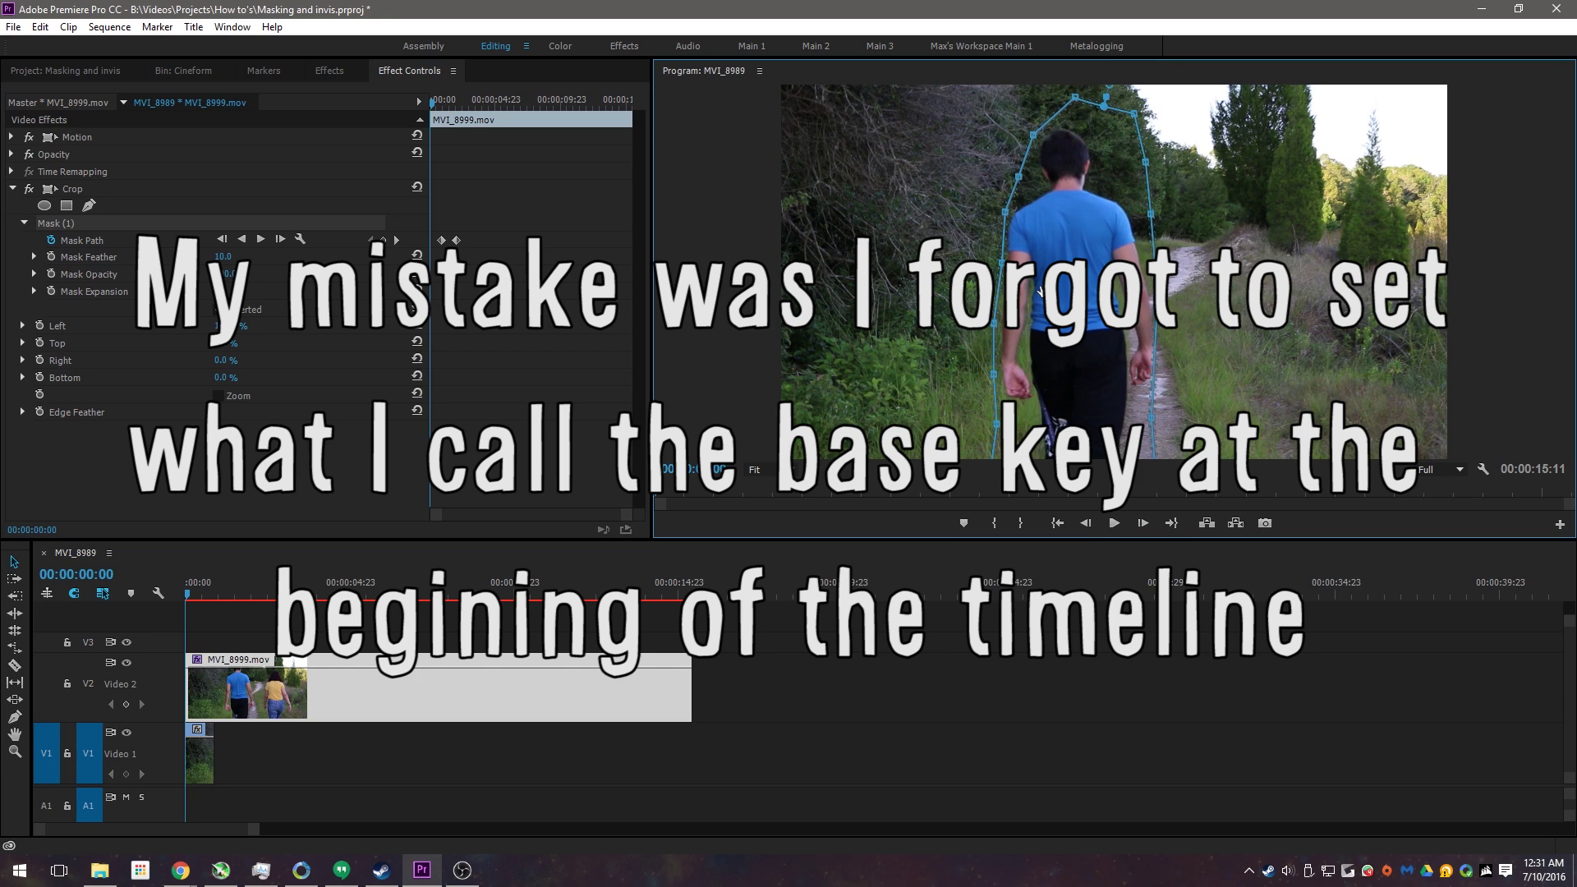
drag(1151, 417, 1165, 417)
key(Right)
key(Right)
key(Right)
key(Right)
key(Right)
key(Right)
key(Right)
key(Right)
key(Right)
key(Right)
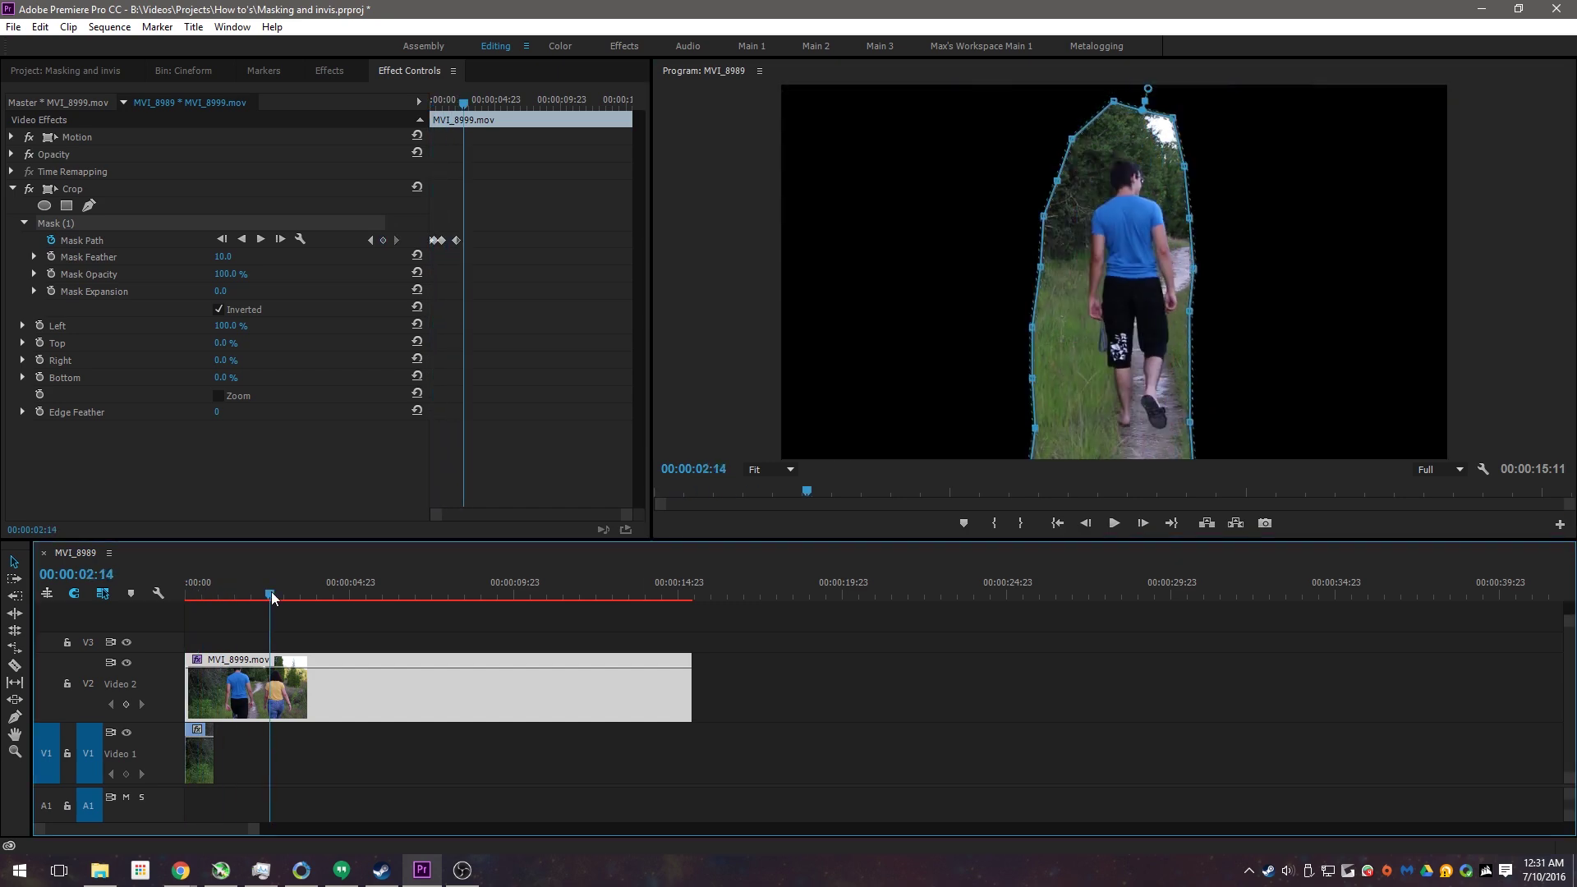
drag(1180, 171, 1183, 168)
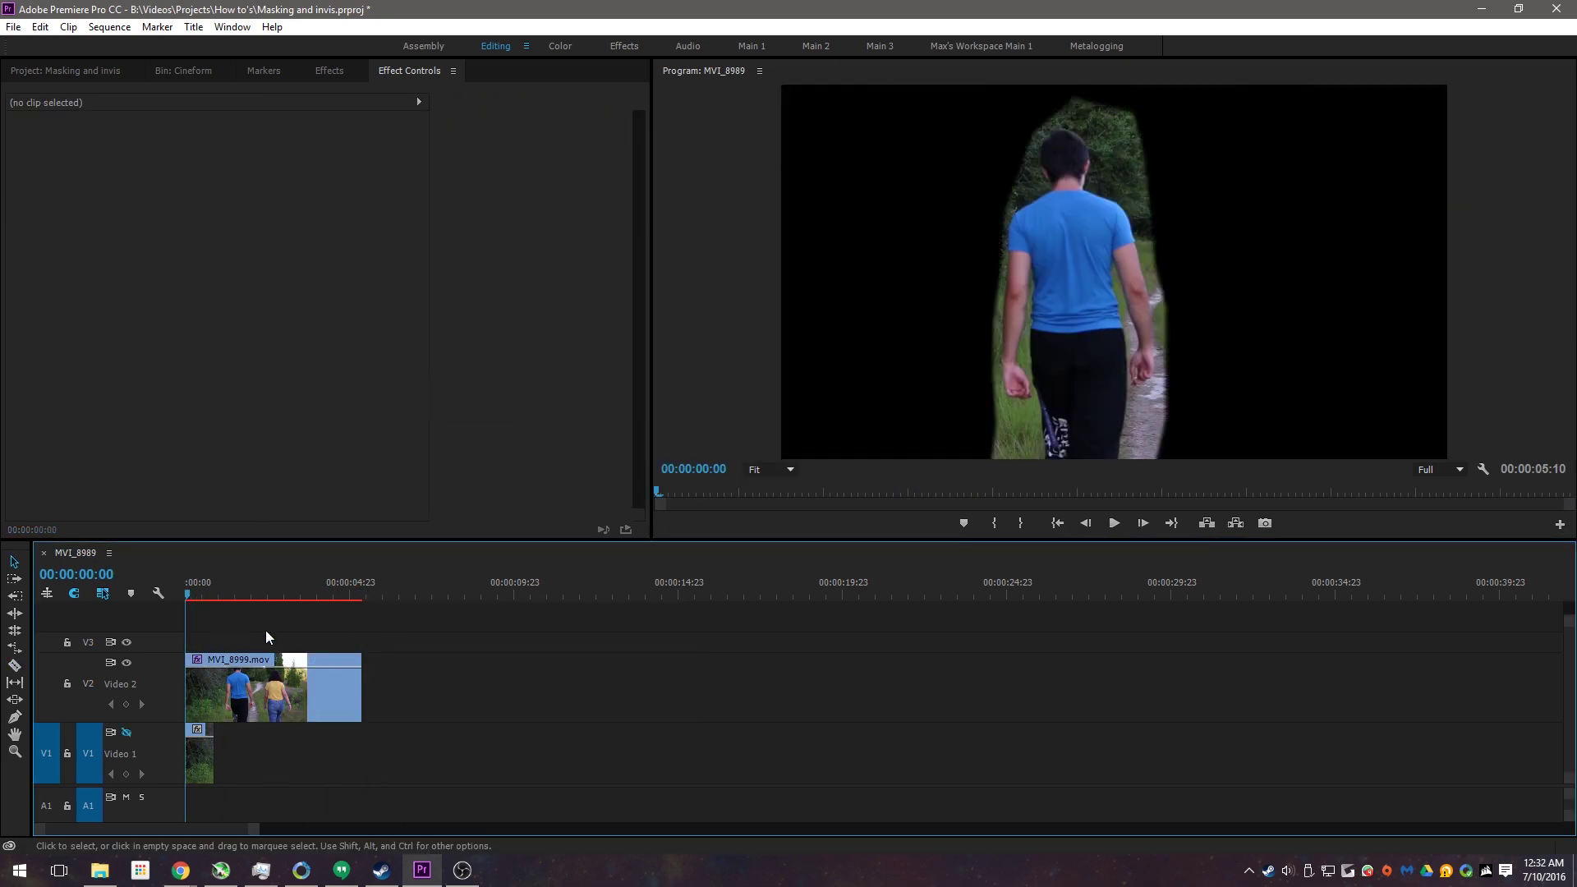
click(223, 683)
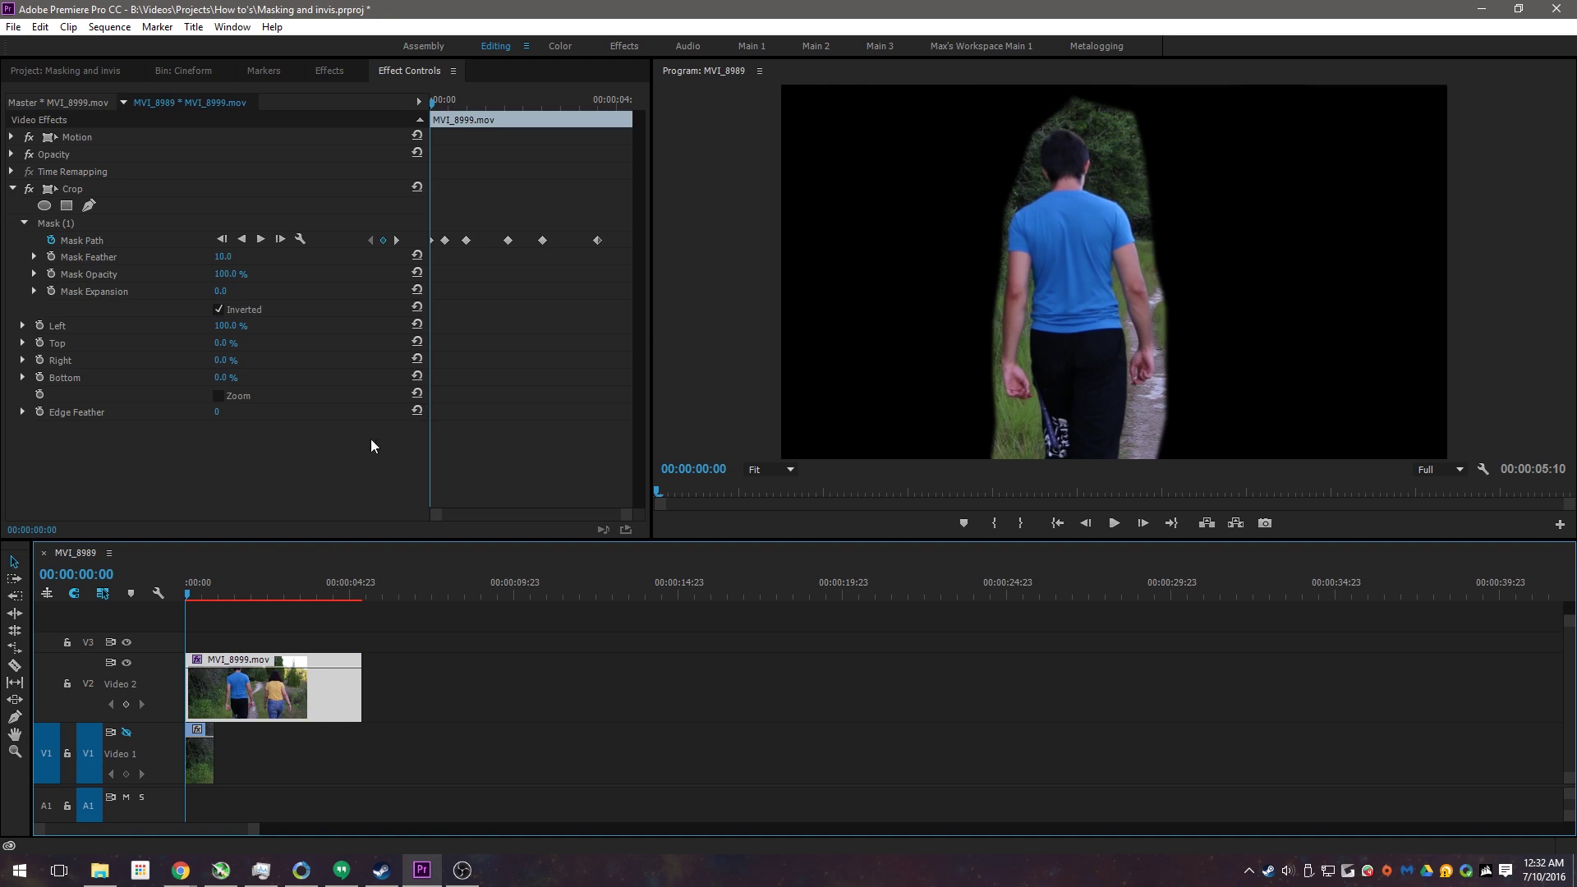
key(space)
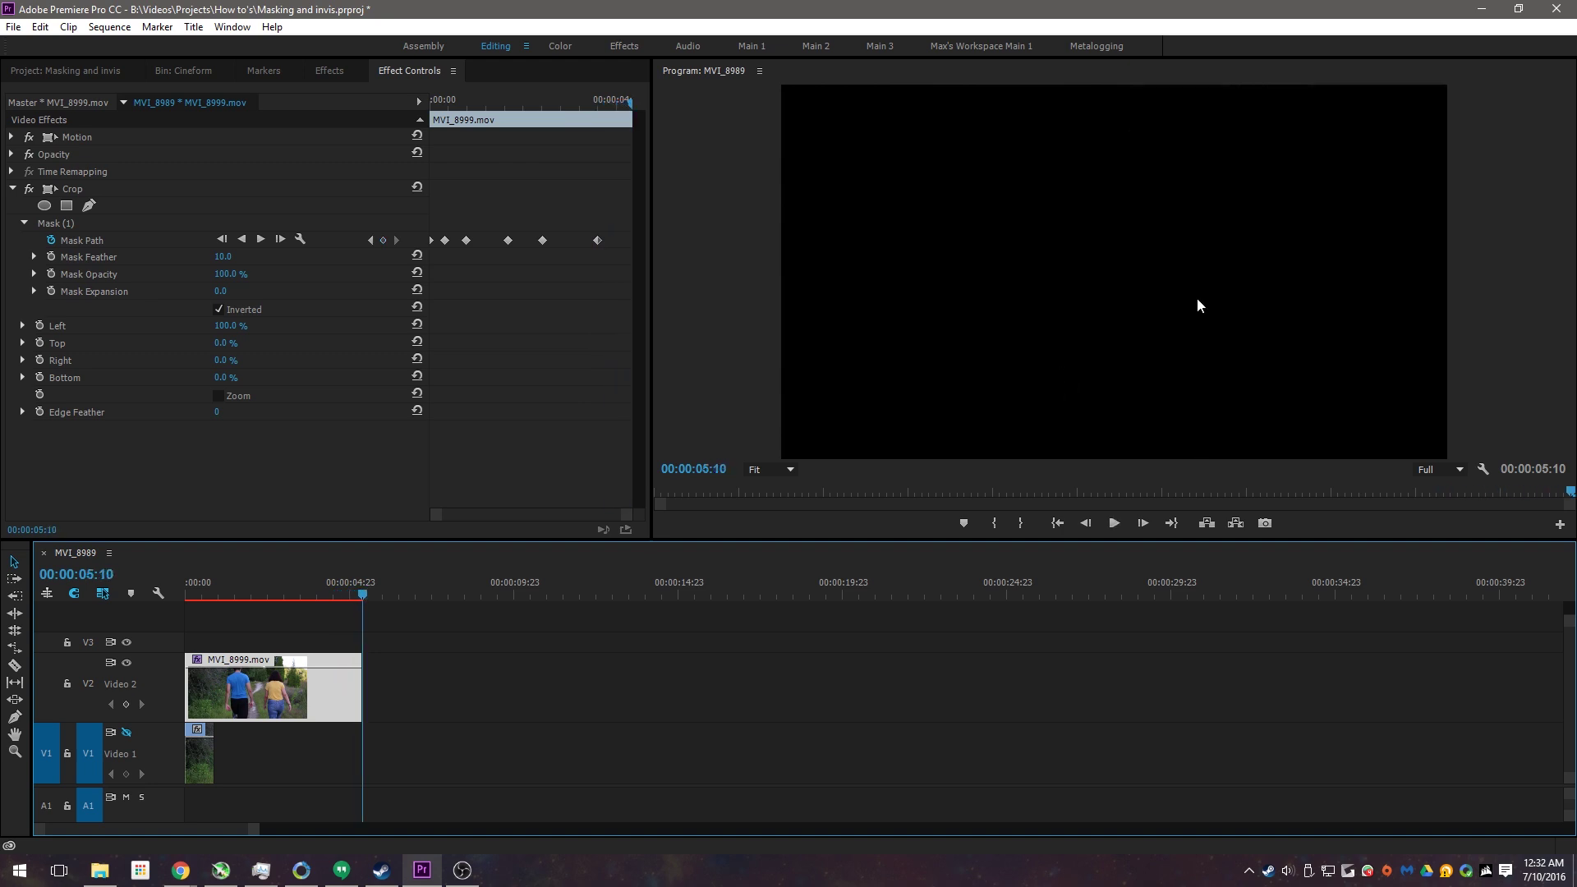
Add a mask vertex on the right edge at 00:00:04:21, then replay from the start.
click(352, 591)
drag(352, 587, 340, 587)
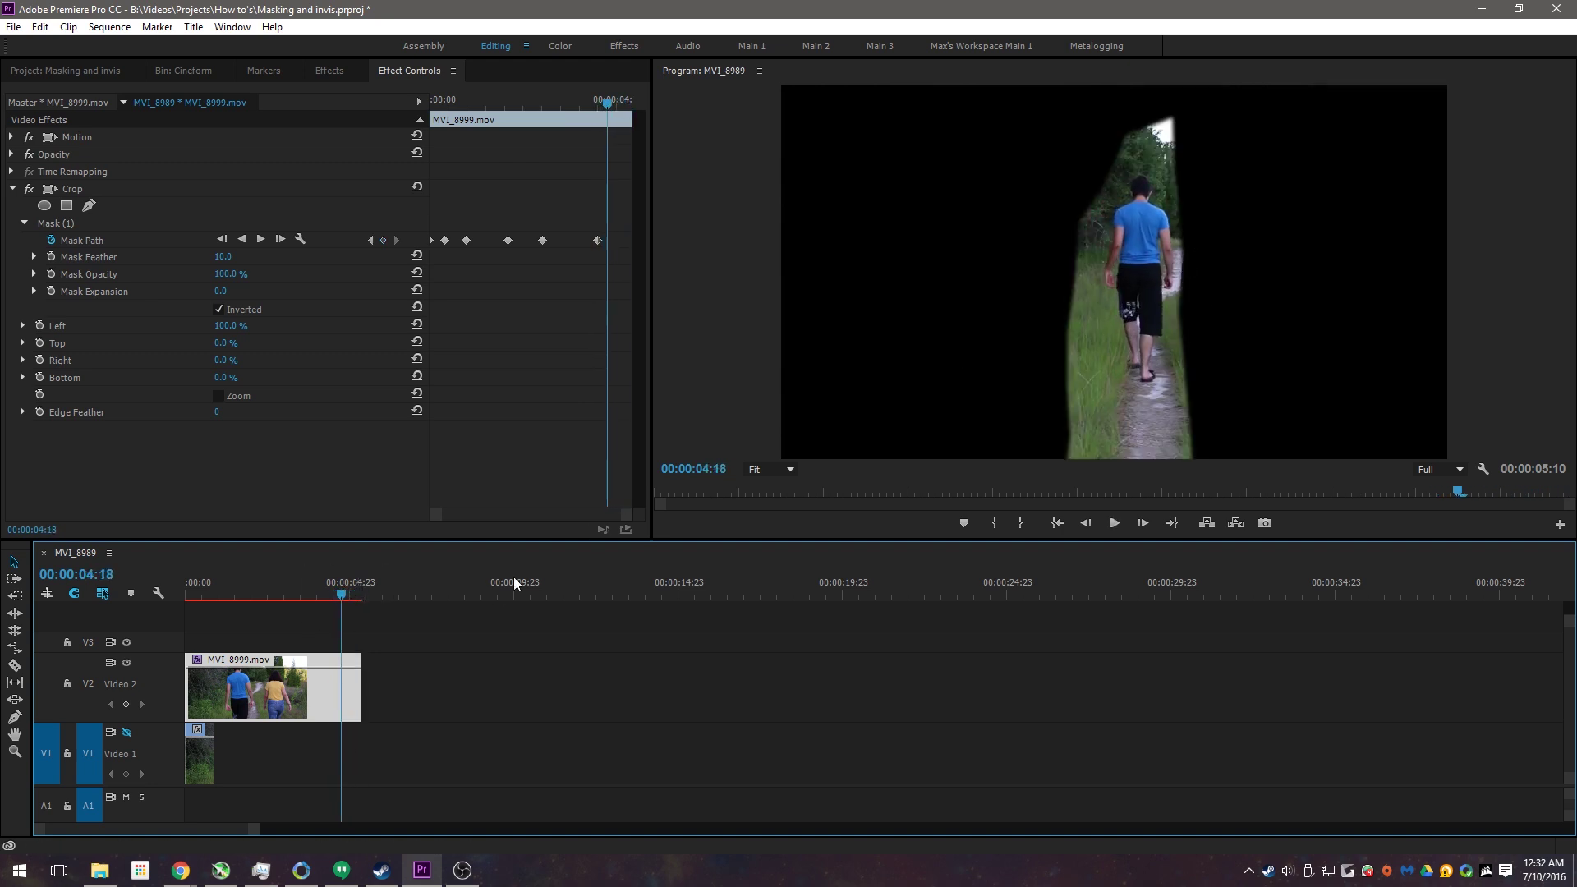
click(245, 222)
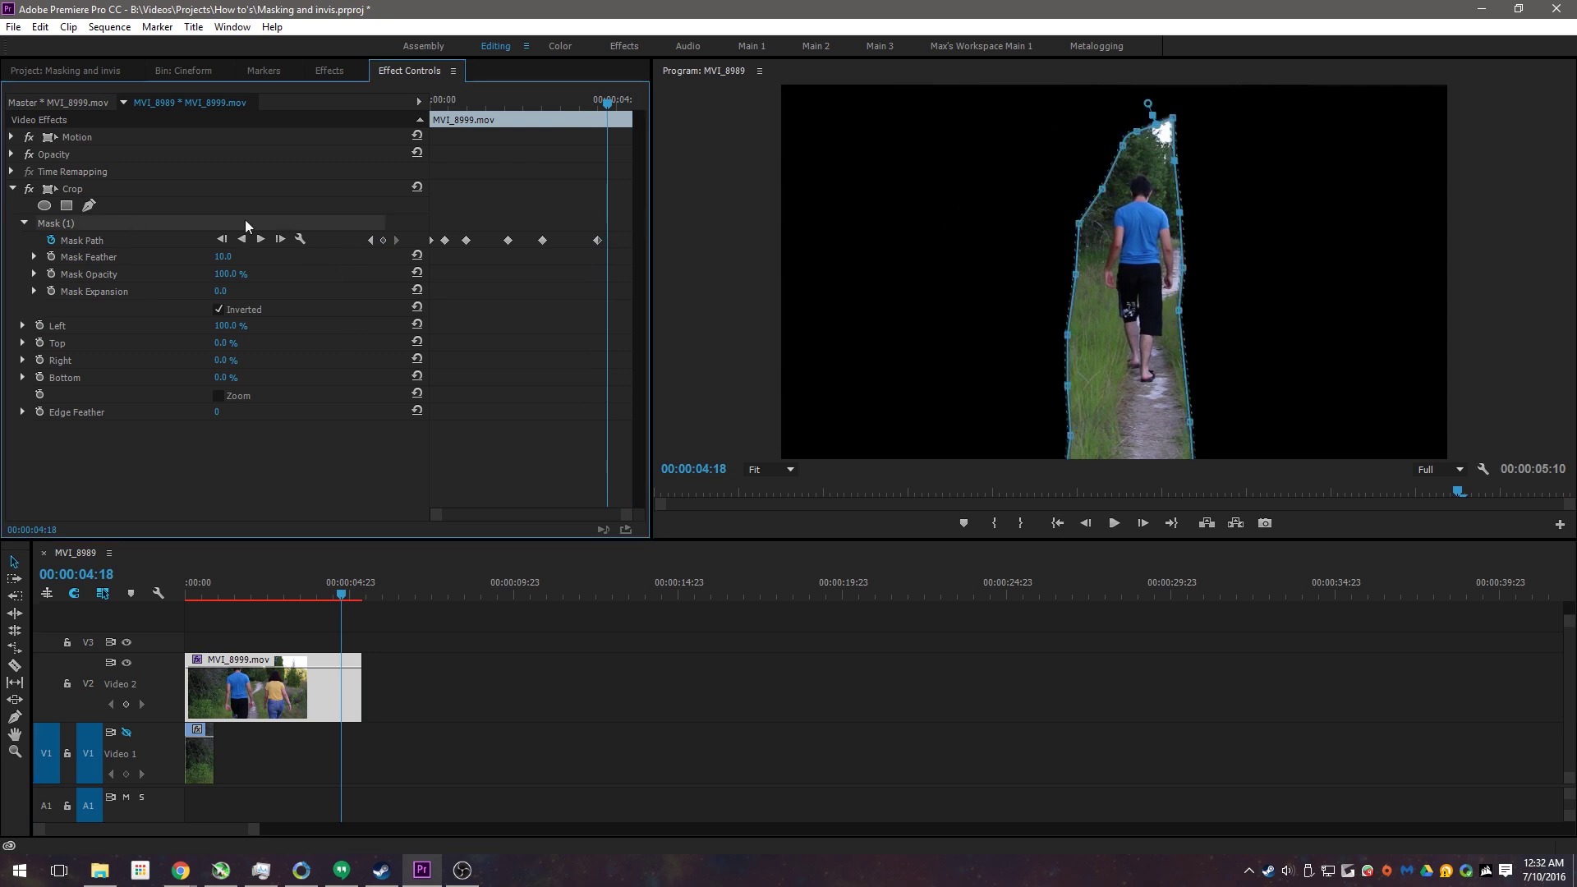
drag(607, 101, 594, 102)
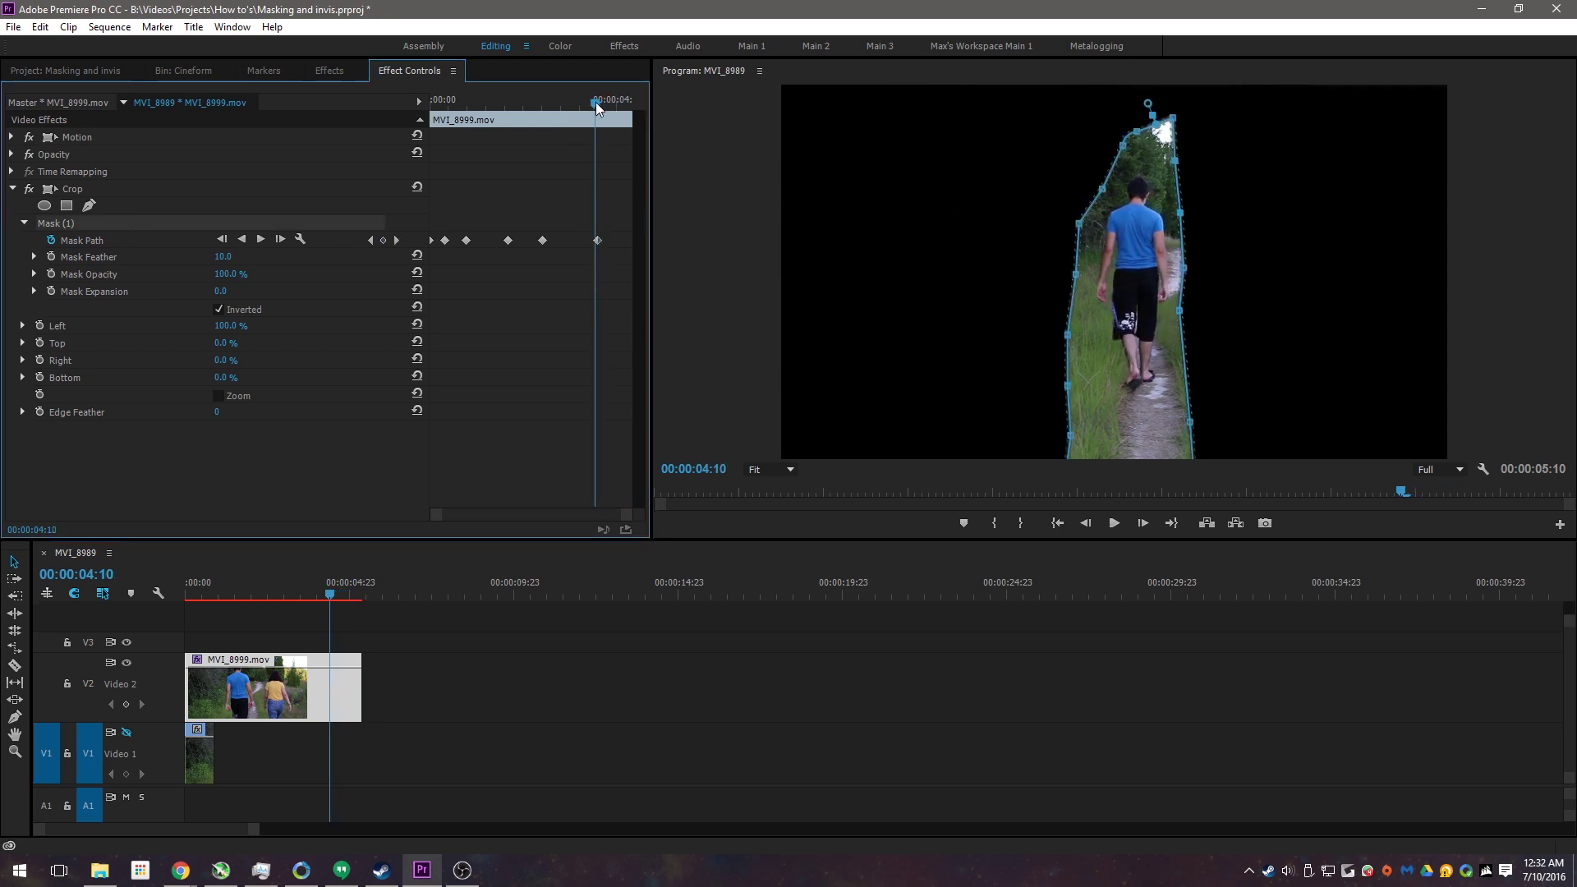
key(Right)
key(Right)
key(Right)
key(Right)
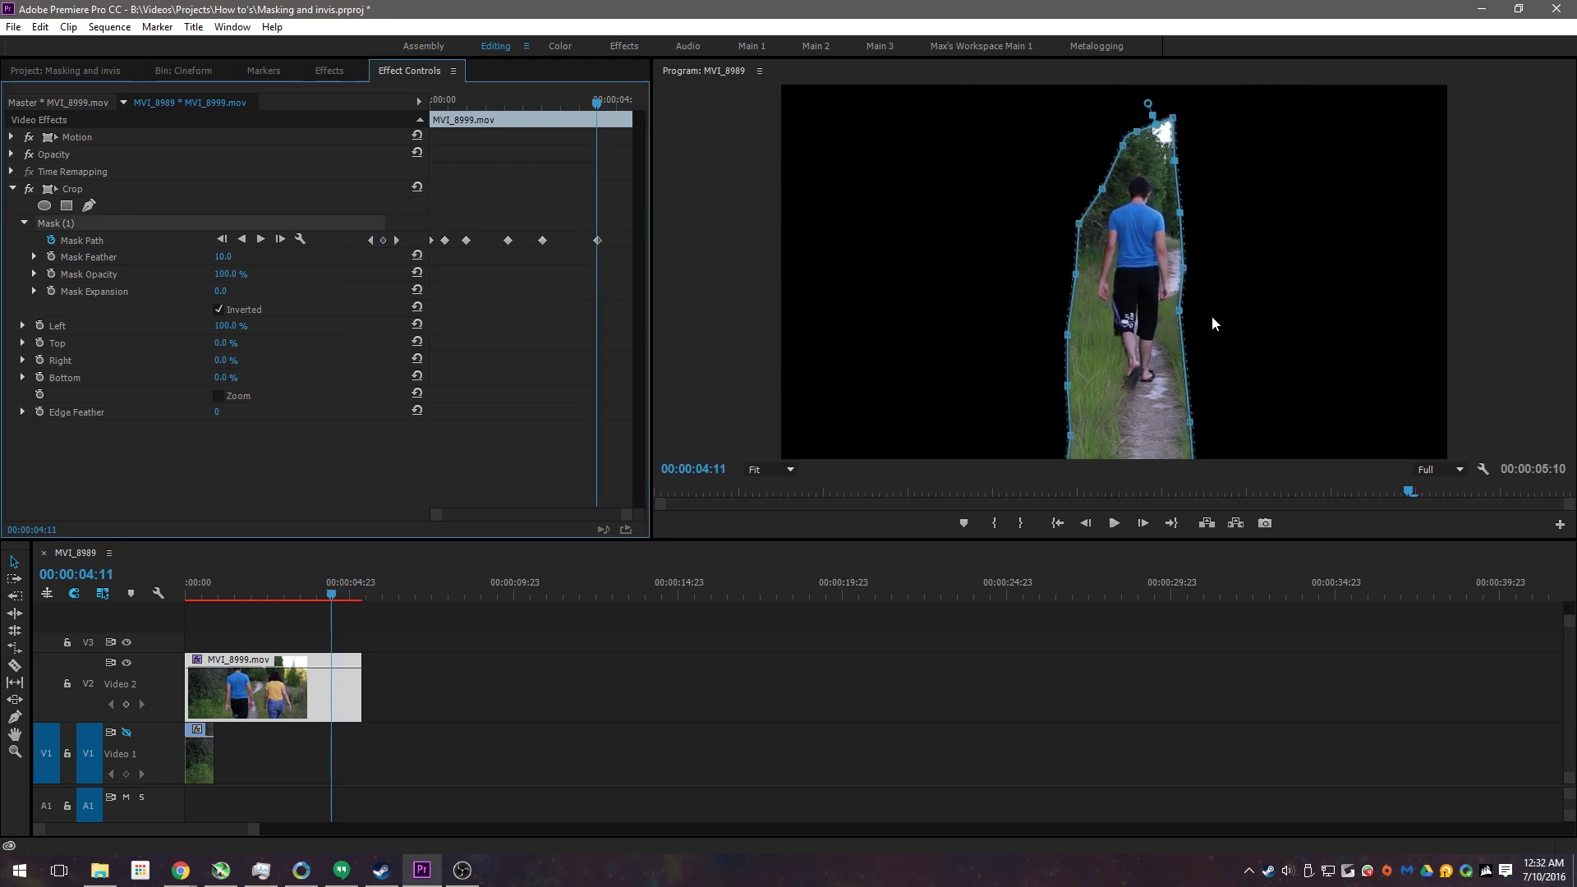
key(Right)
key(Right)
key(Right)
key(Right)
key(Right)
key(Right)
key(Right)
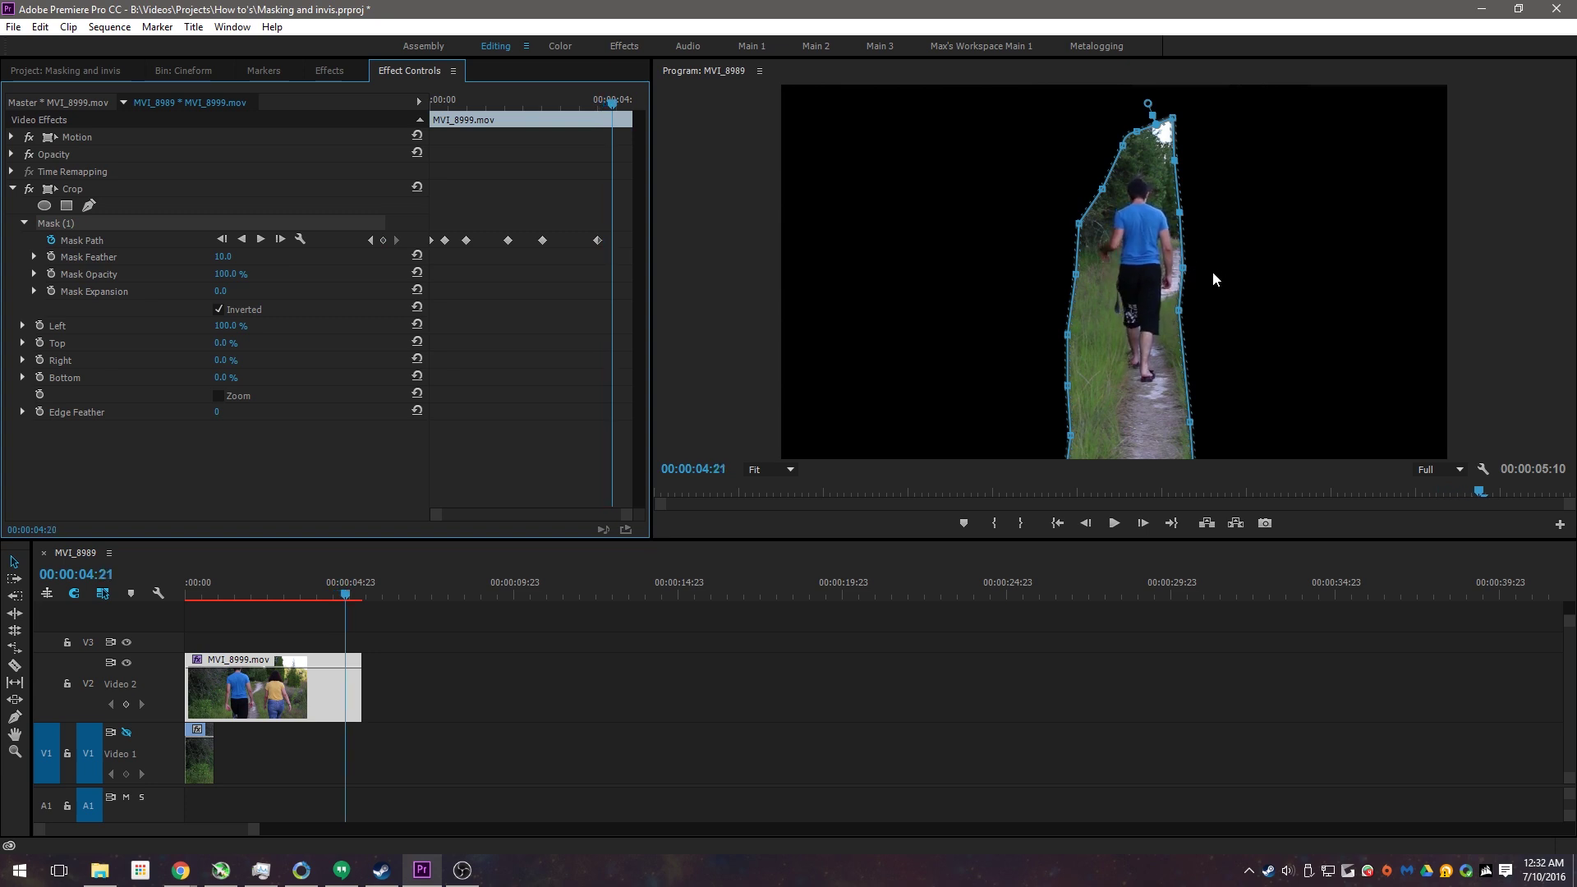
click(1186, 267)
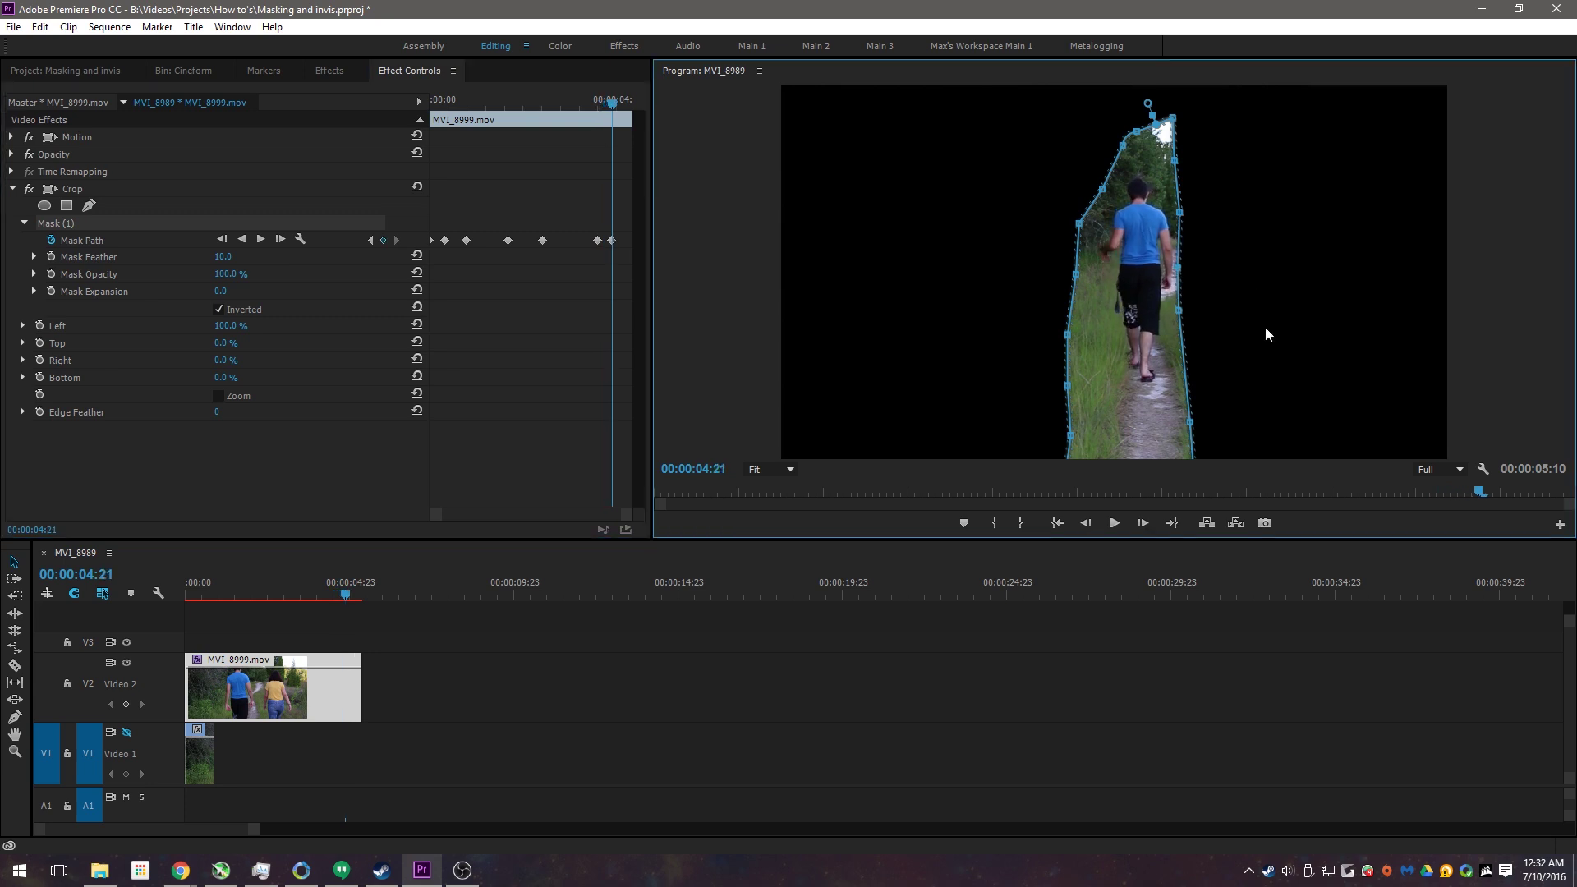
key(Home)
key(space)
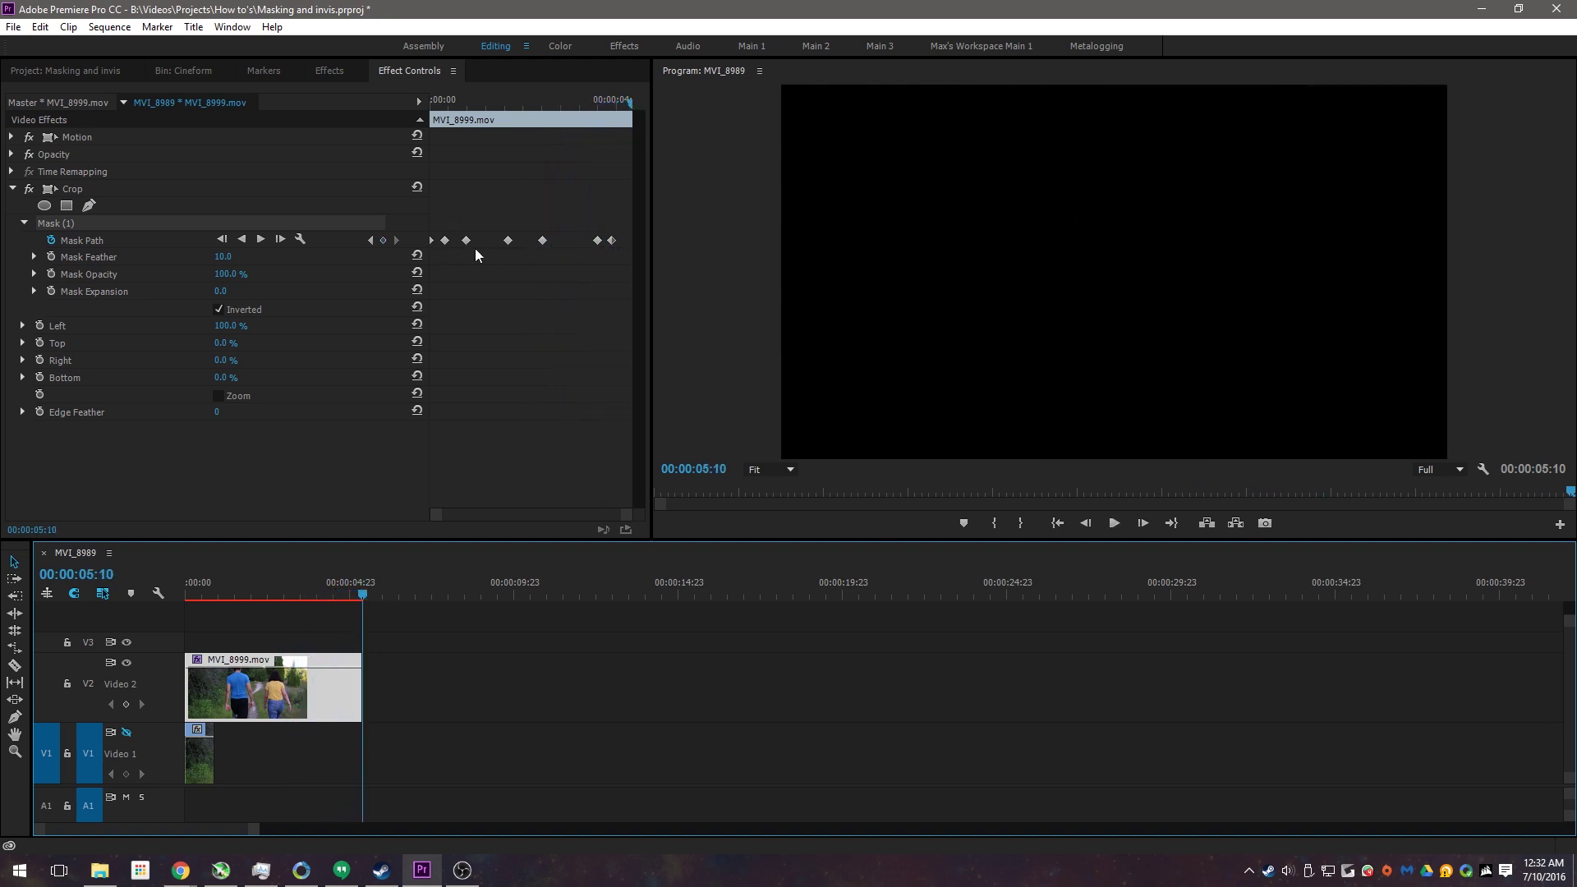
Paste eight copies of the V1 background plate out to 00:00:08:06 and set Mask Opacity to 50.0%.
drag(214, 585, 102, 588)
drag(227, 601, 220, 598)
key(ctrl+v)
key(ctrl+v)
key(ctrl+v)
key(ctrl+v)
key(ctrl+v)
key(ctrl+v)
key(ctrl+v)
key(ctrl+v)
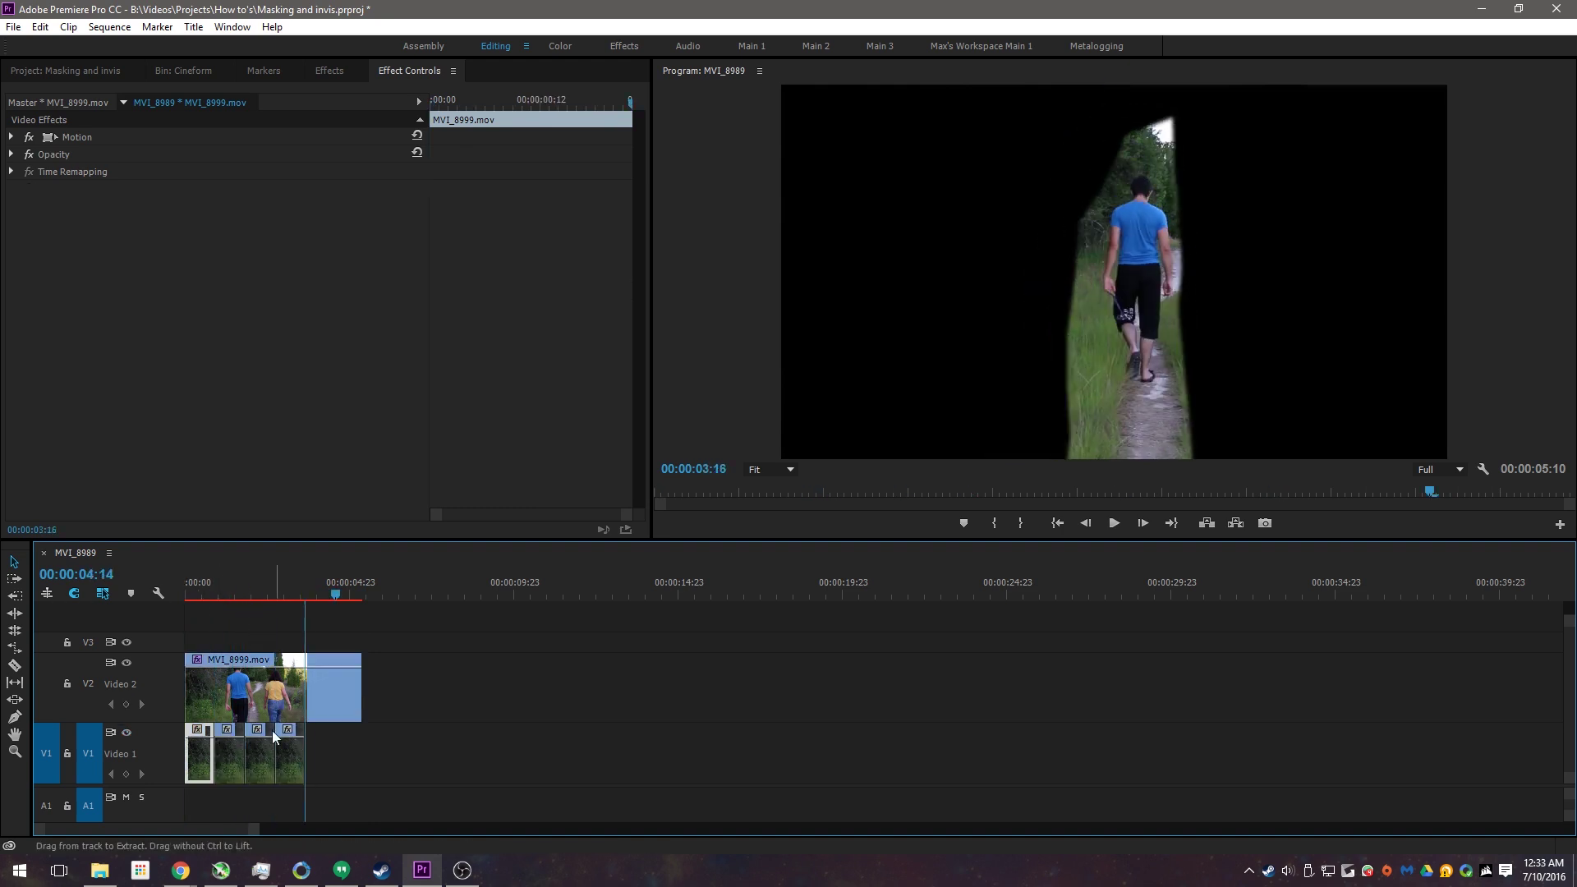
drag(449, 746, 220, 763)
key(space)
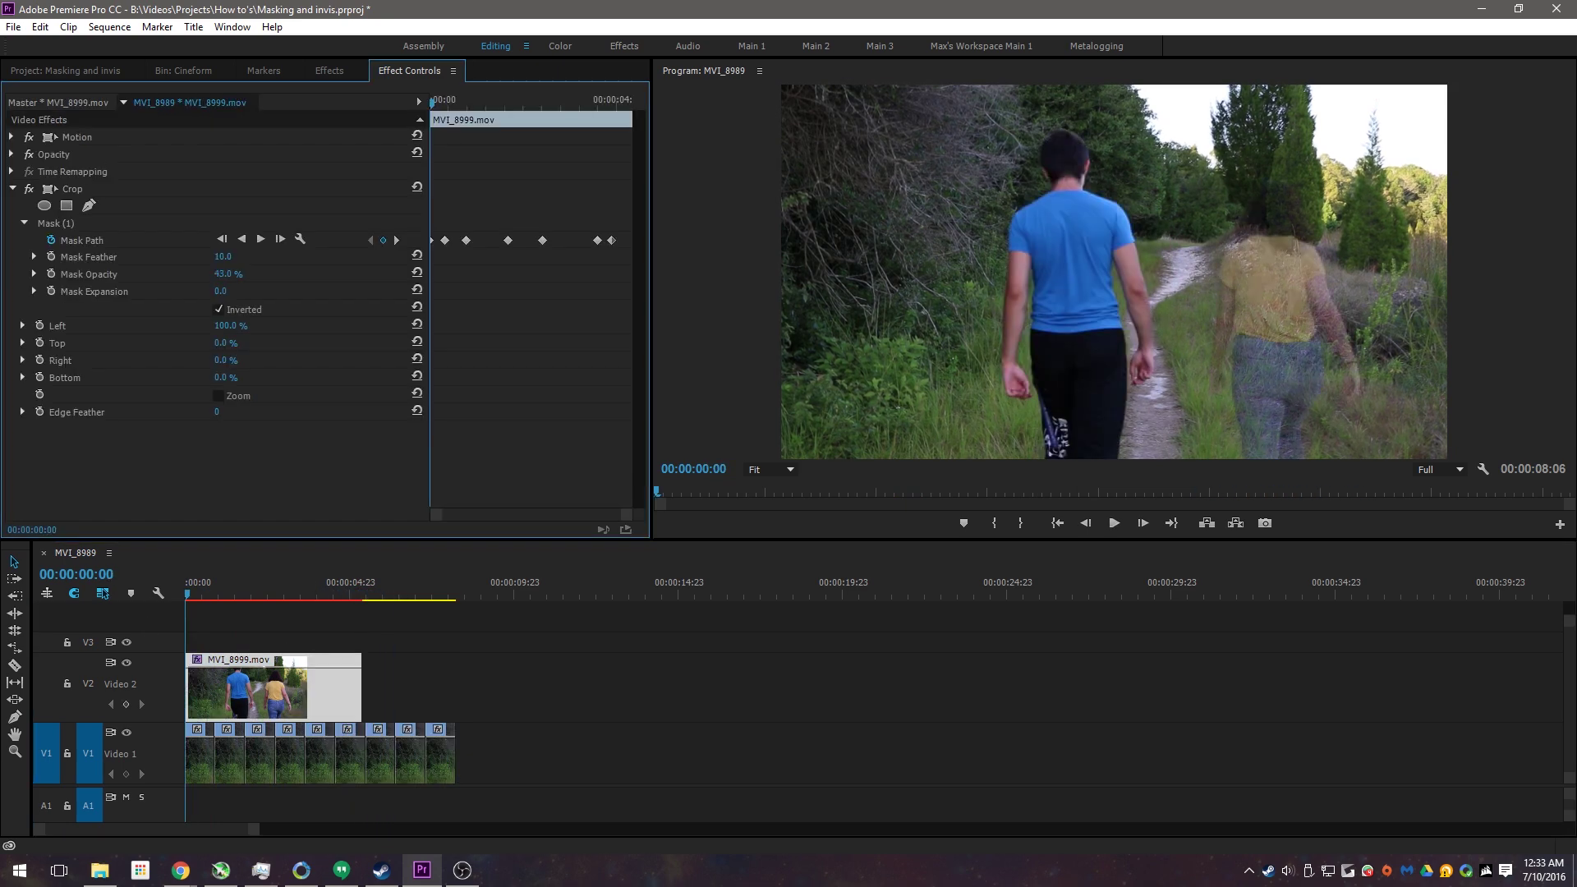
drag(227, 274, 241, 291)
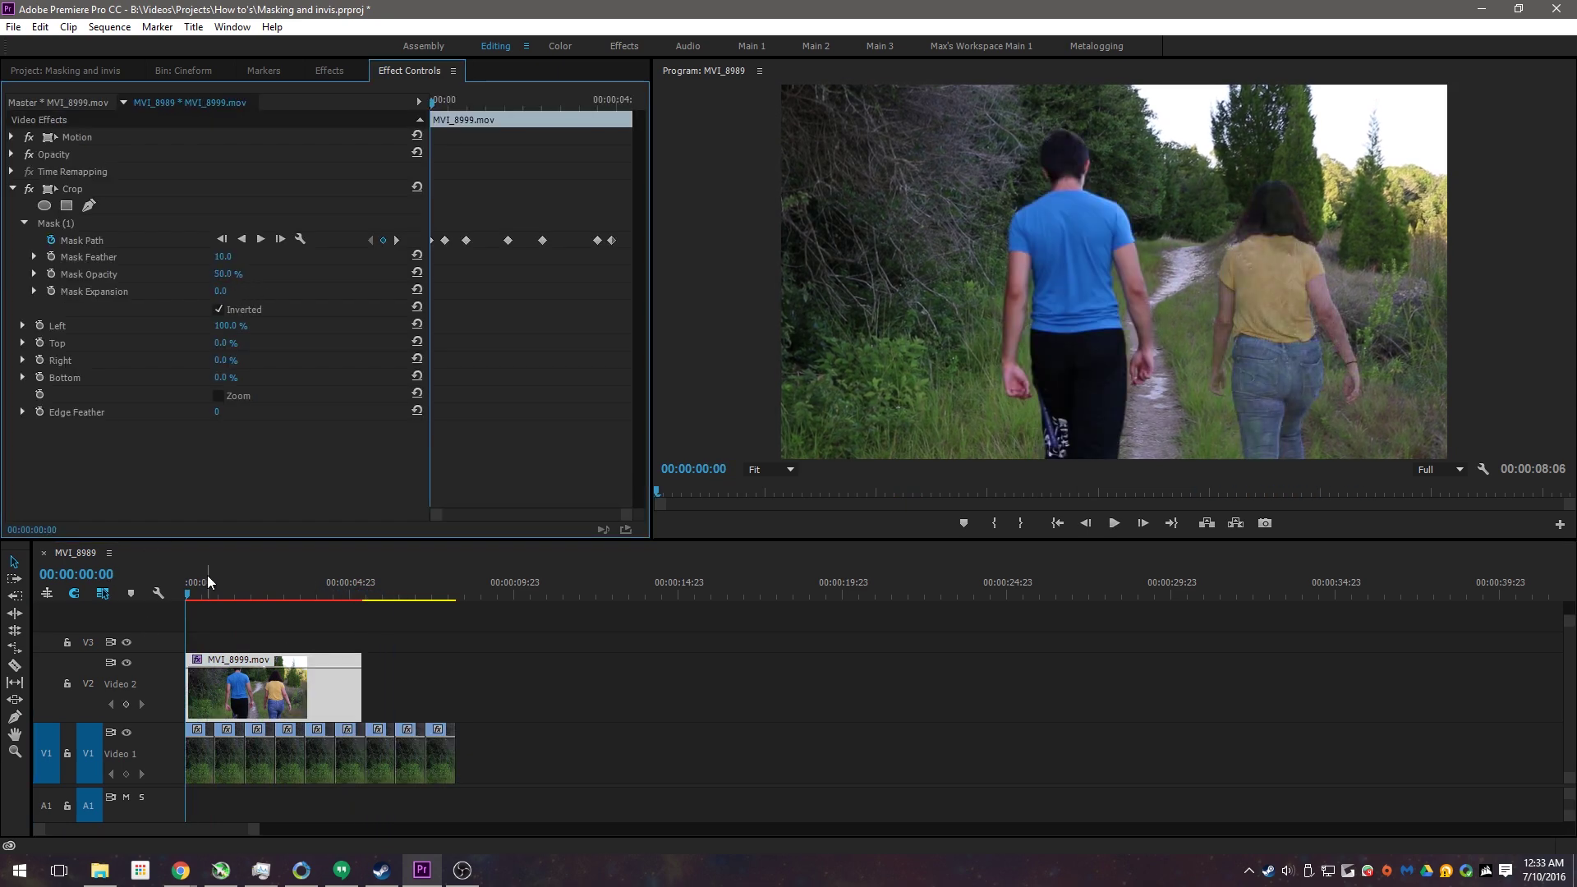
Uncheck the Crop mask's Inverted box during playback, then stop and return to 00:00:00:00.
key(space)
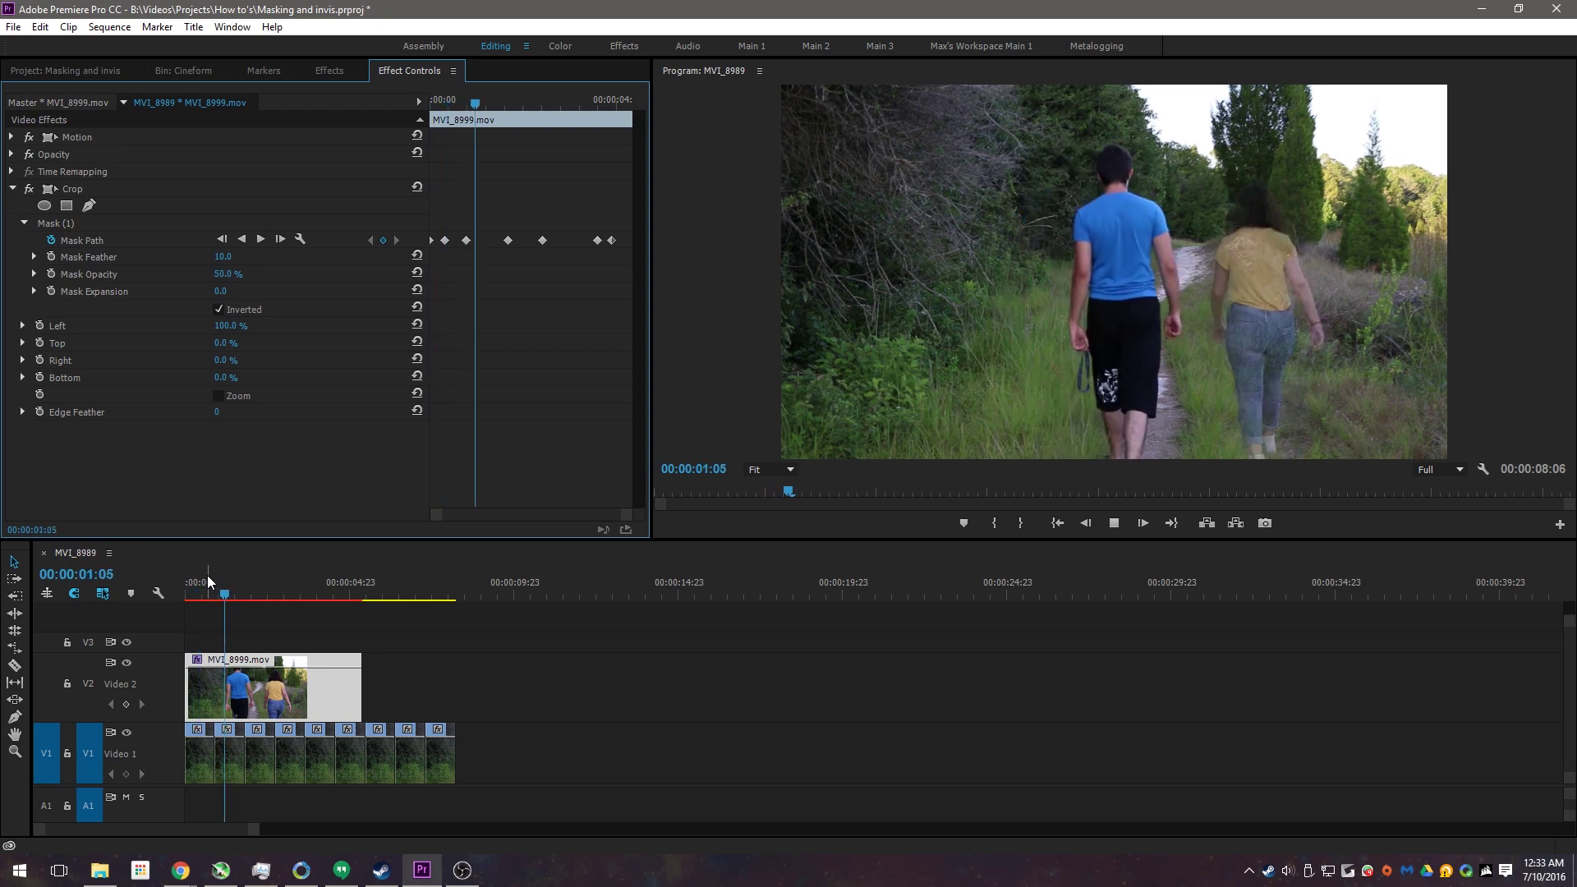
click(219, 311)
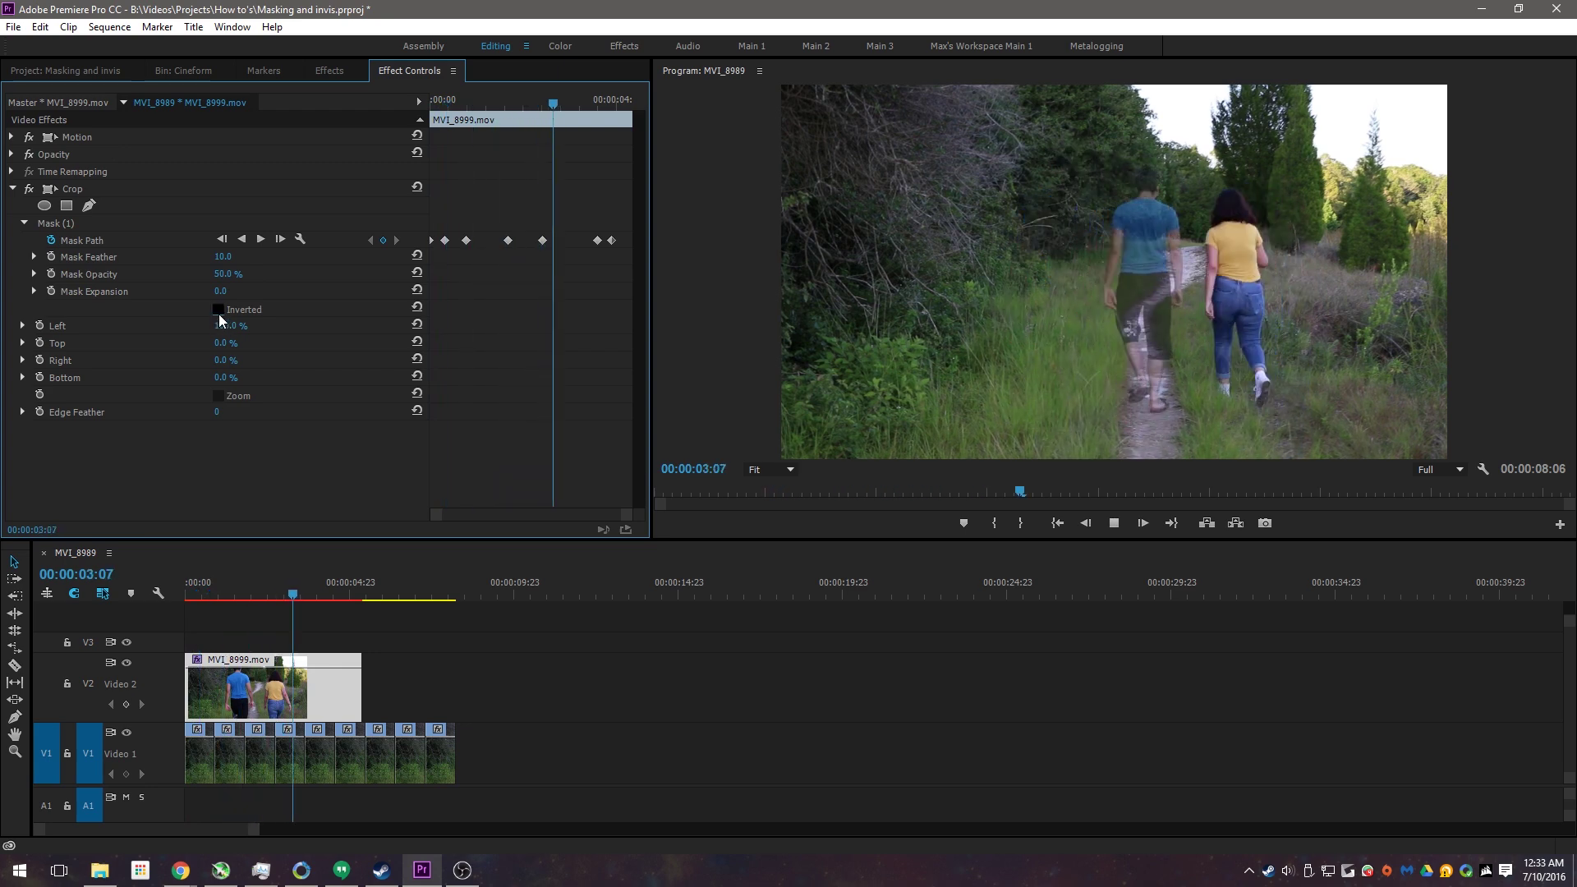
key(space)
key(Home)
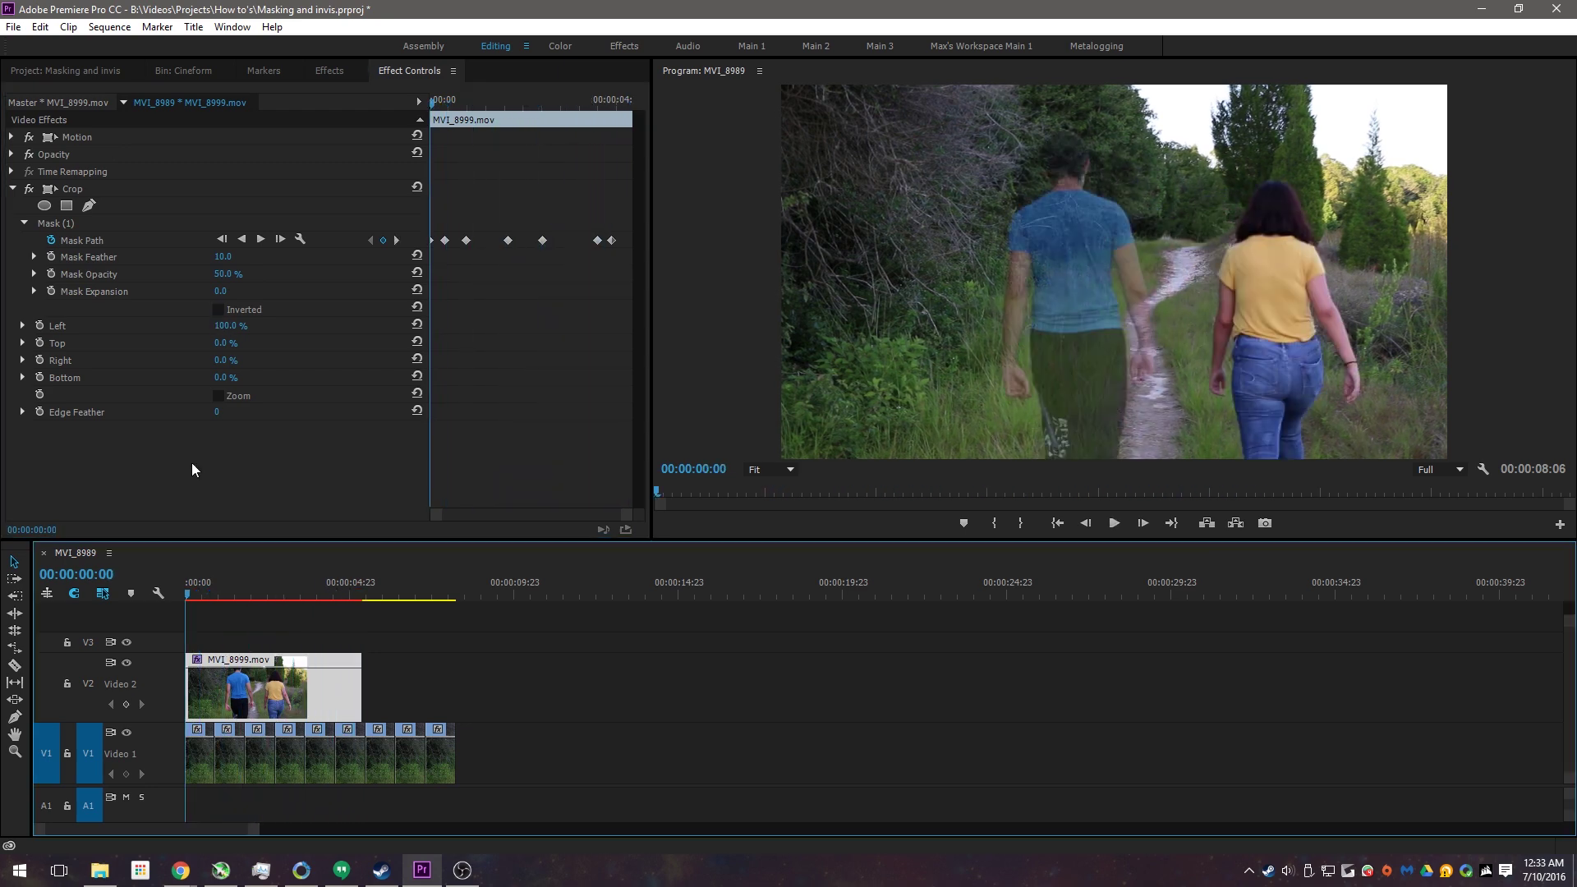